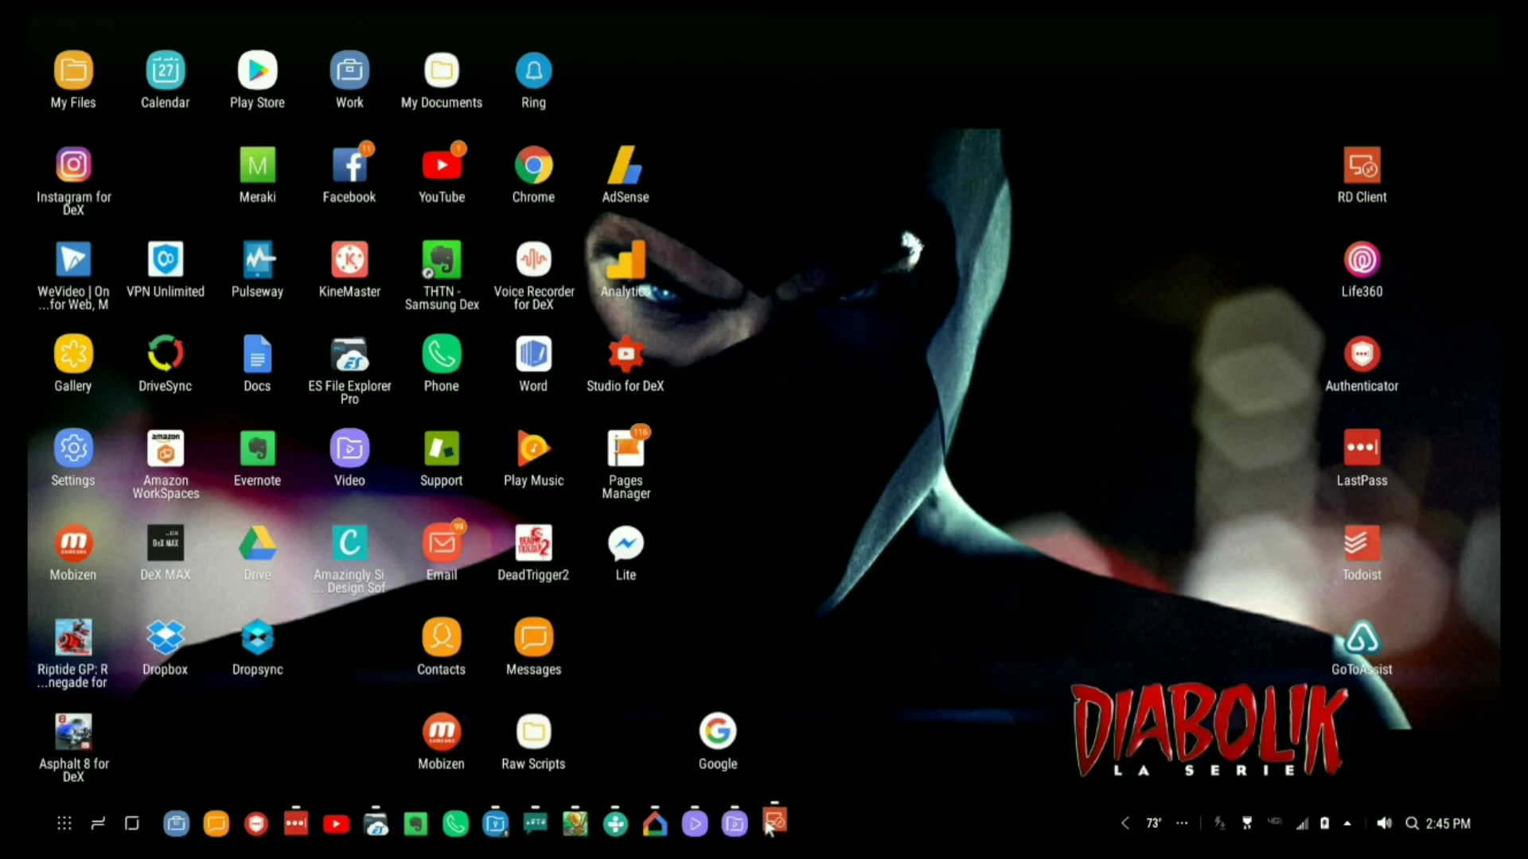
From the remote desktop, create an empty folder named TestDex on Local Disk (C:).
{"action": "mouse_move", "coordinate": [769, 827]}
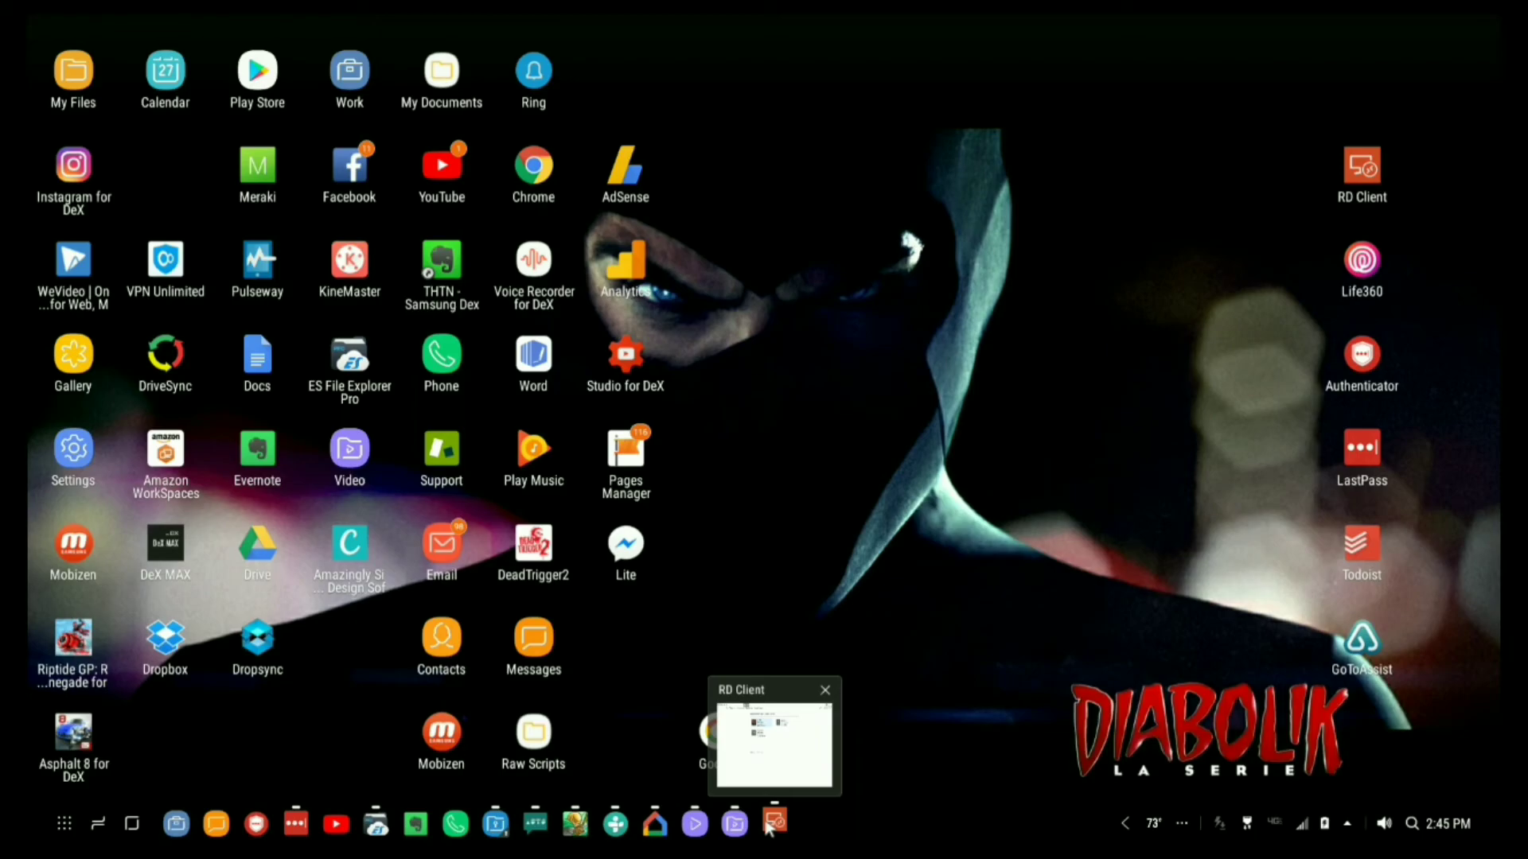
{"action": "left_click", "coordinate": [769, 826]}
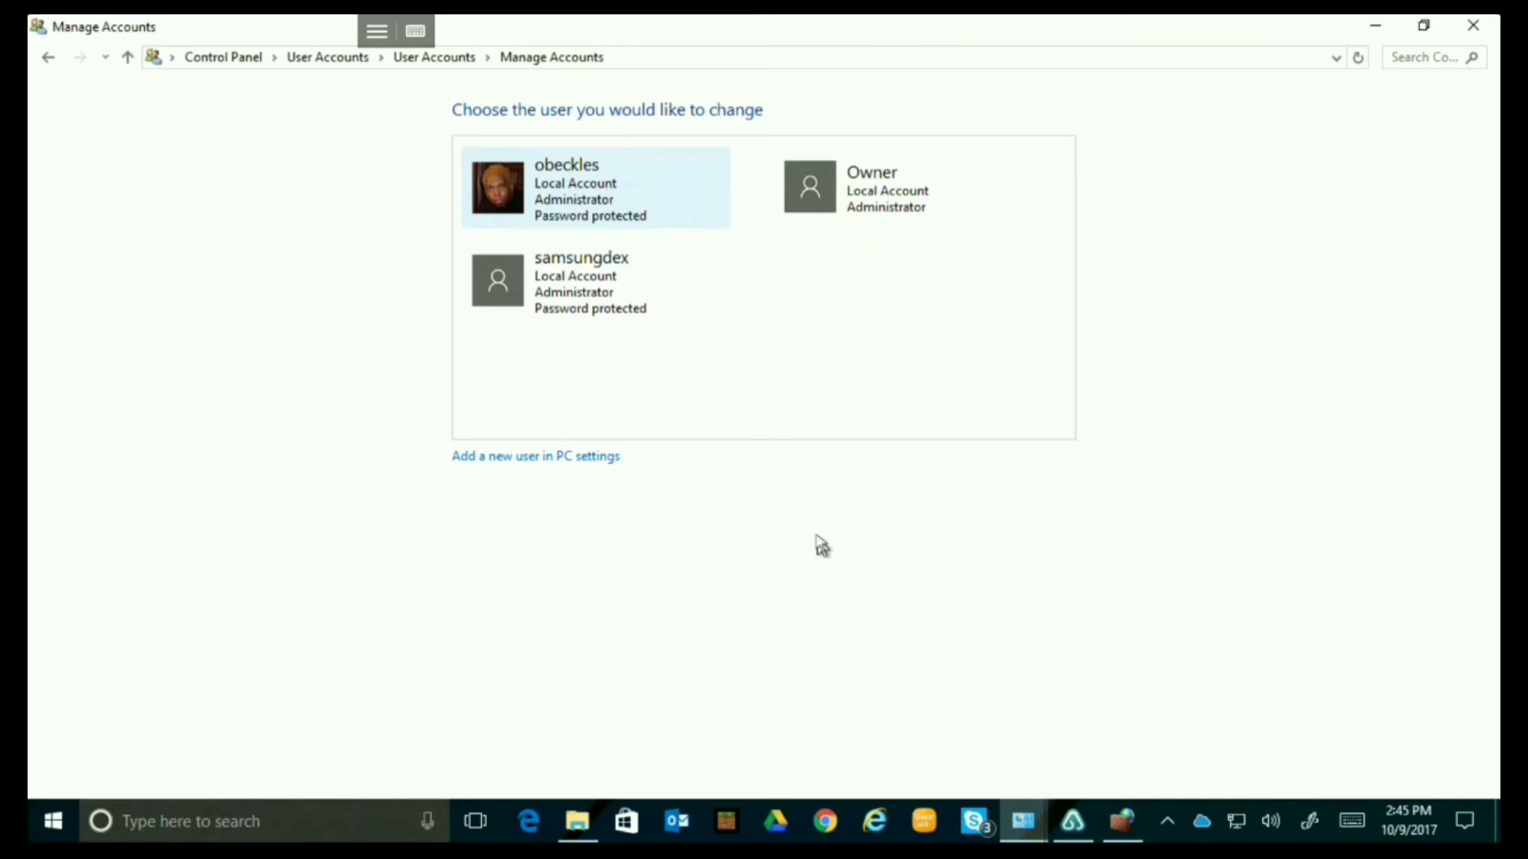
{"action": "left_click", "coordinate": [571, 828]}
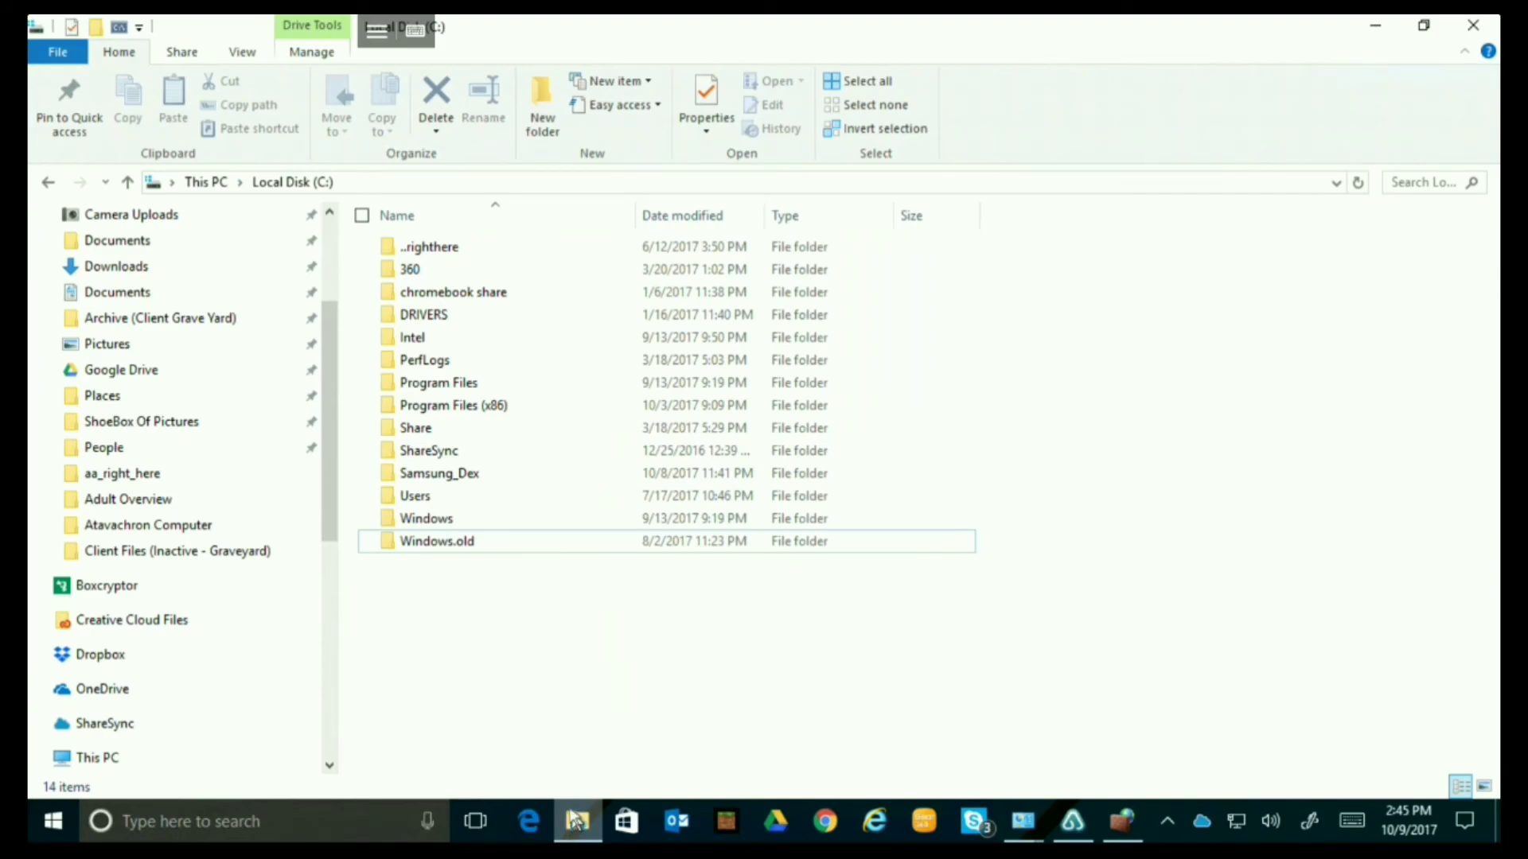
{"action": "left_click", "coordinate": [544, 99]}
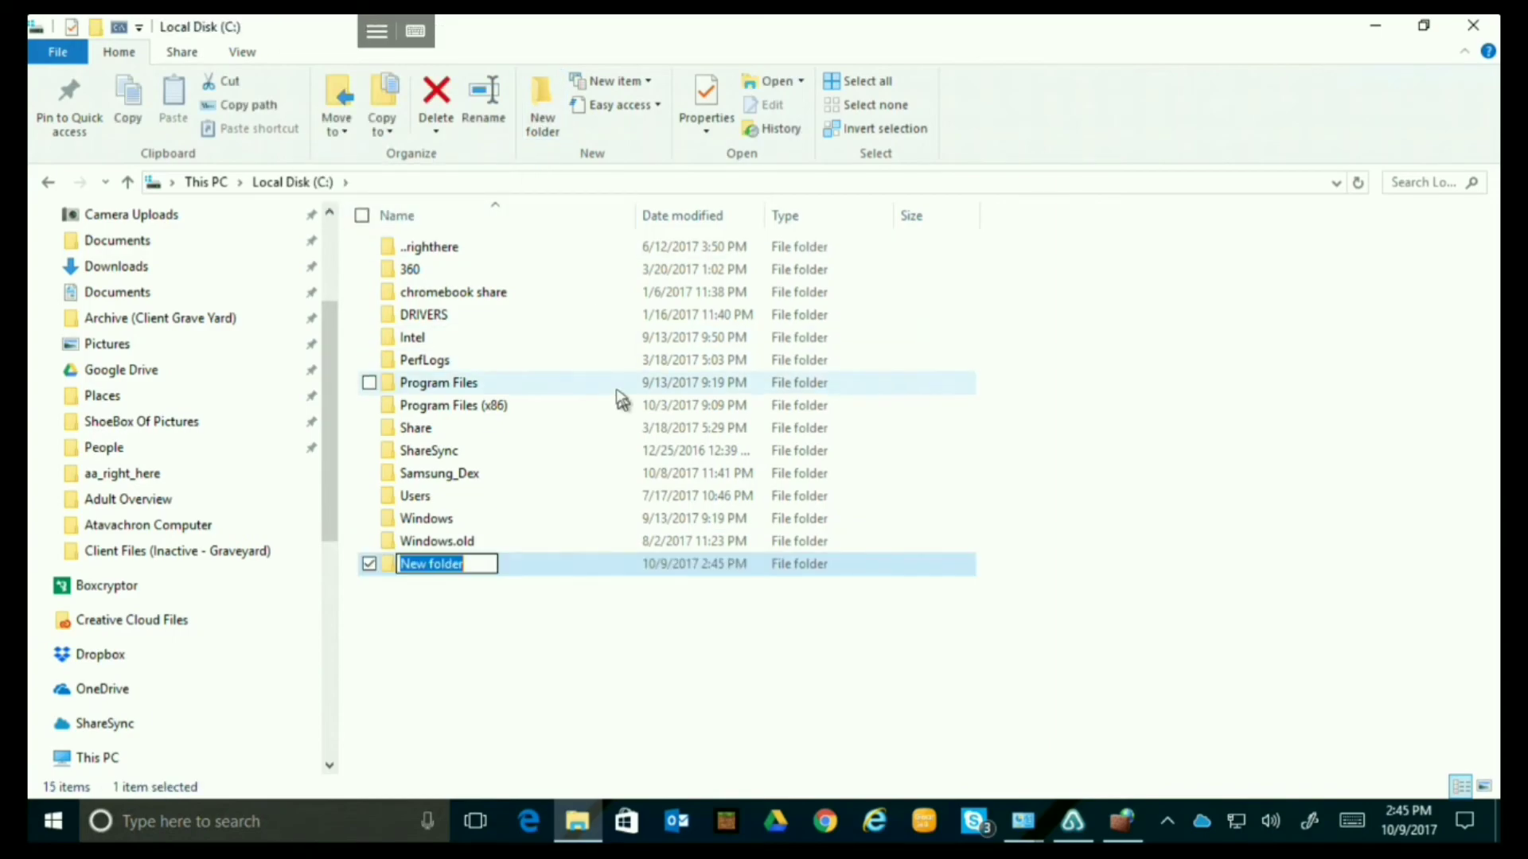
{"action": "type", "text": "TestDex"}
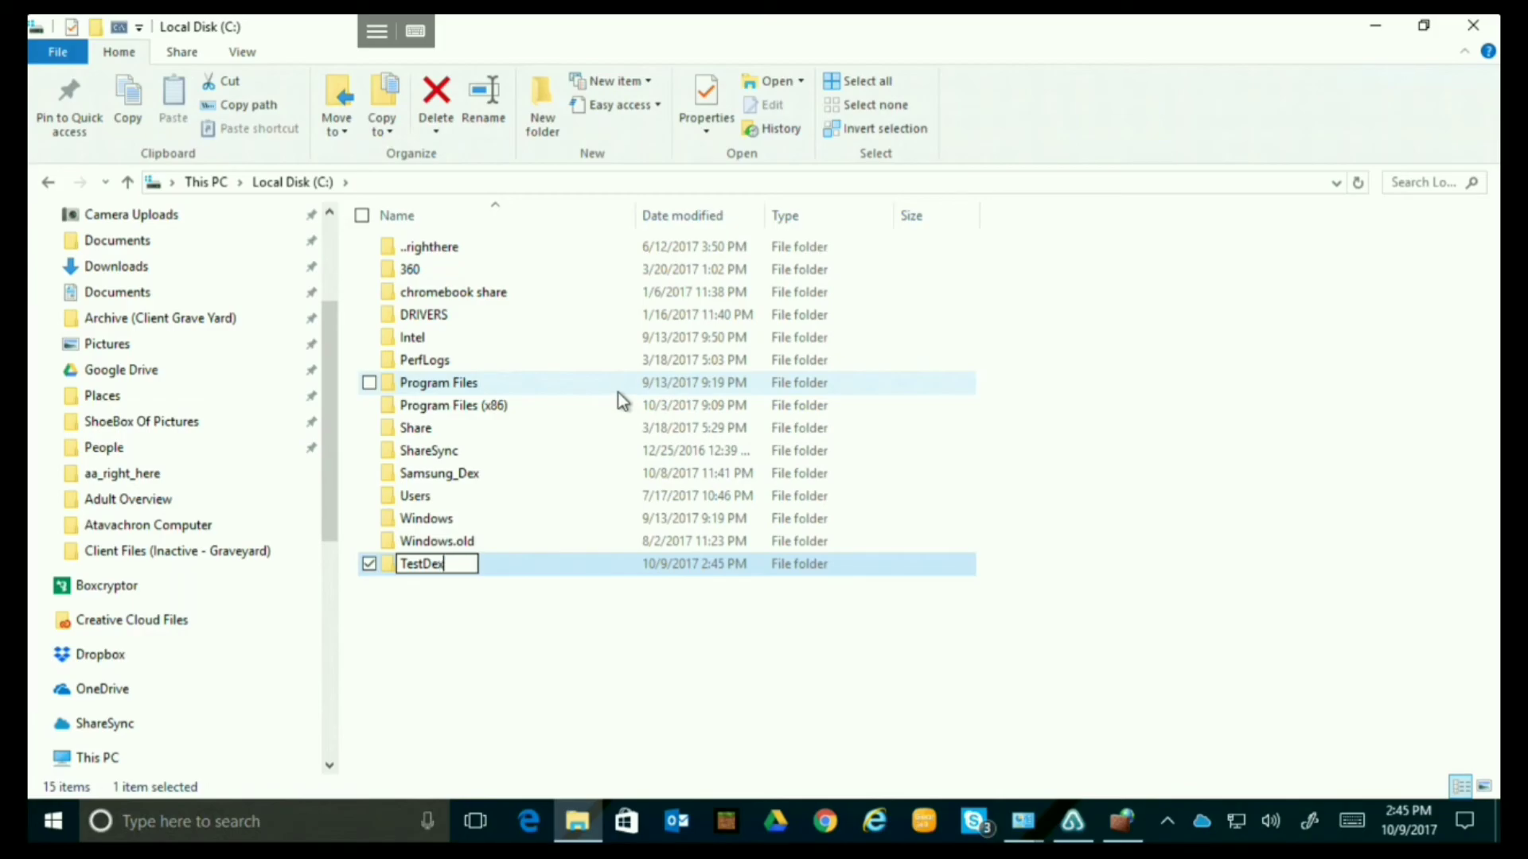
{"action": "key", "text": "Return"}
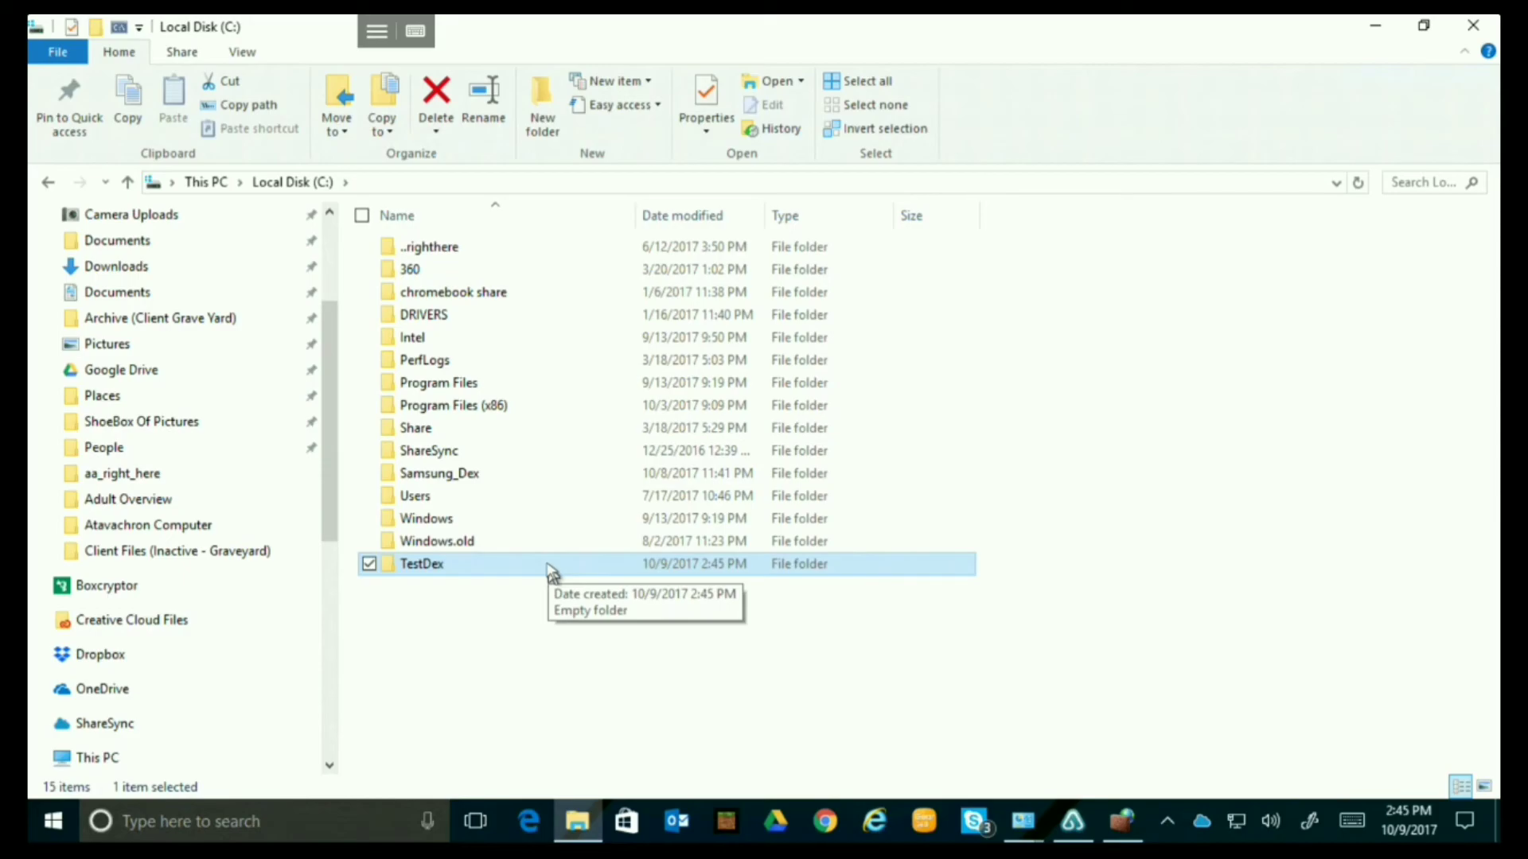
Launch Command Prompt and run ipconfig to read the PC's IPv4 address, 192.168.64.14.
{"action": "left_click", "coordinate": [188, 831]}
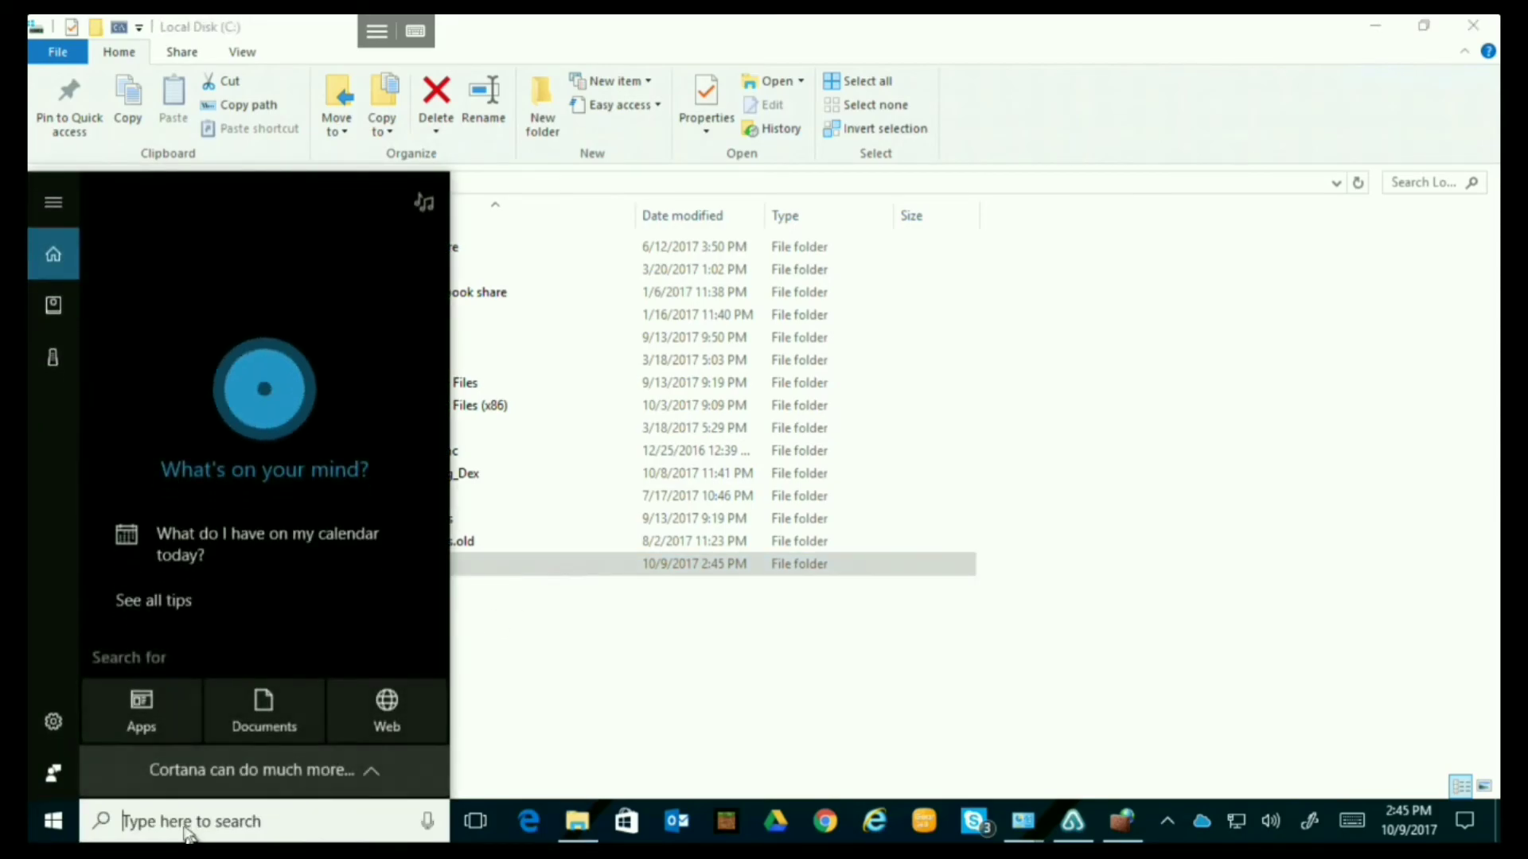
{"action": "type", "text": "c"}
{"action": "key", "text": "BackSpace"}
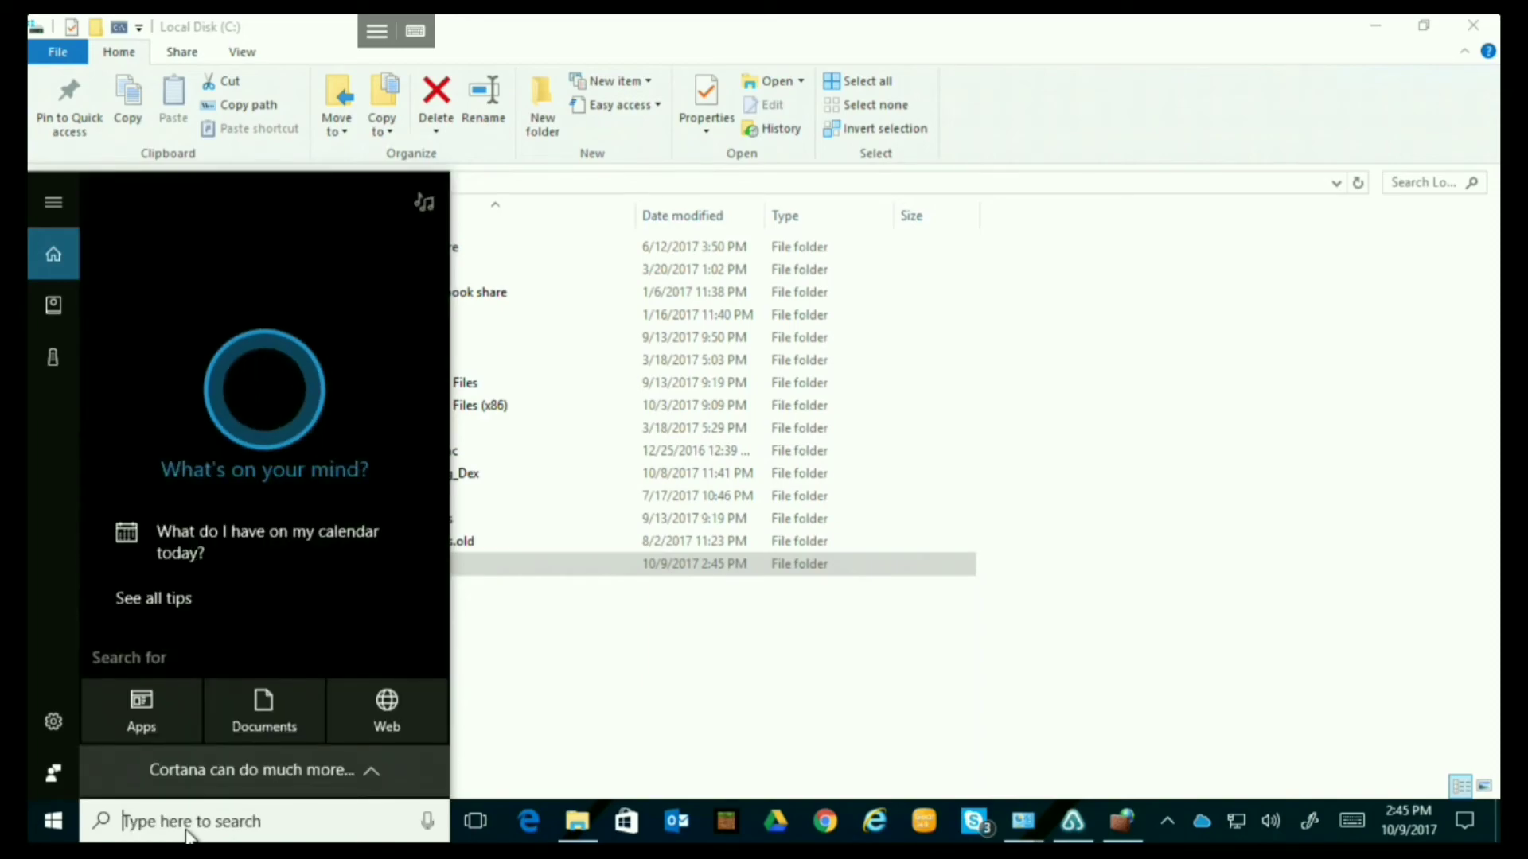
{"action": "type", "text": "c"}
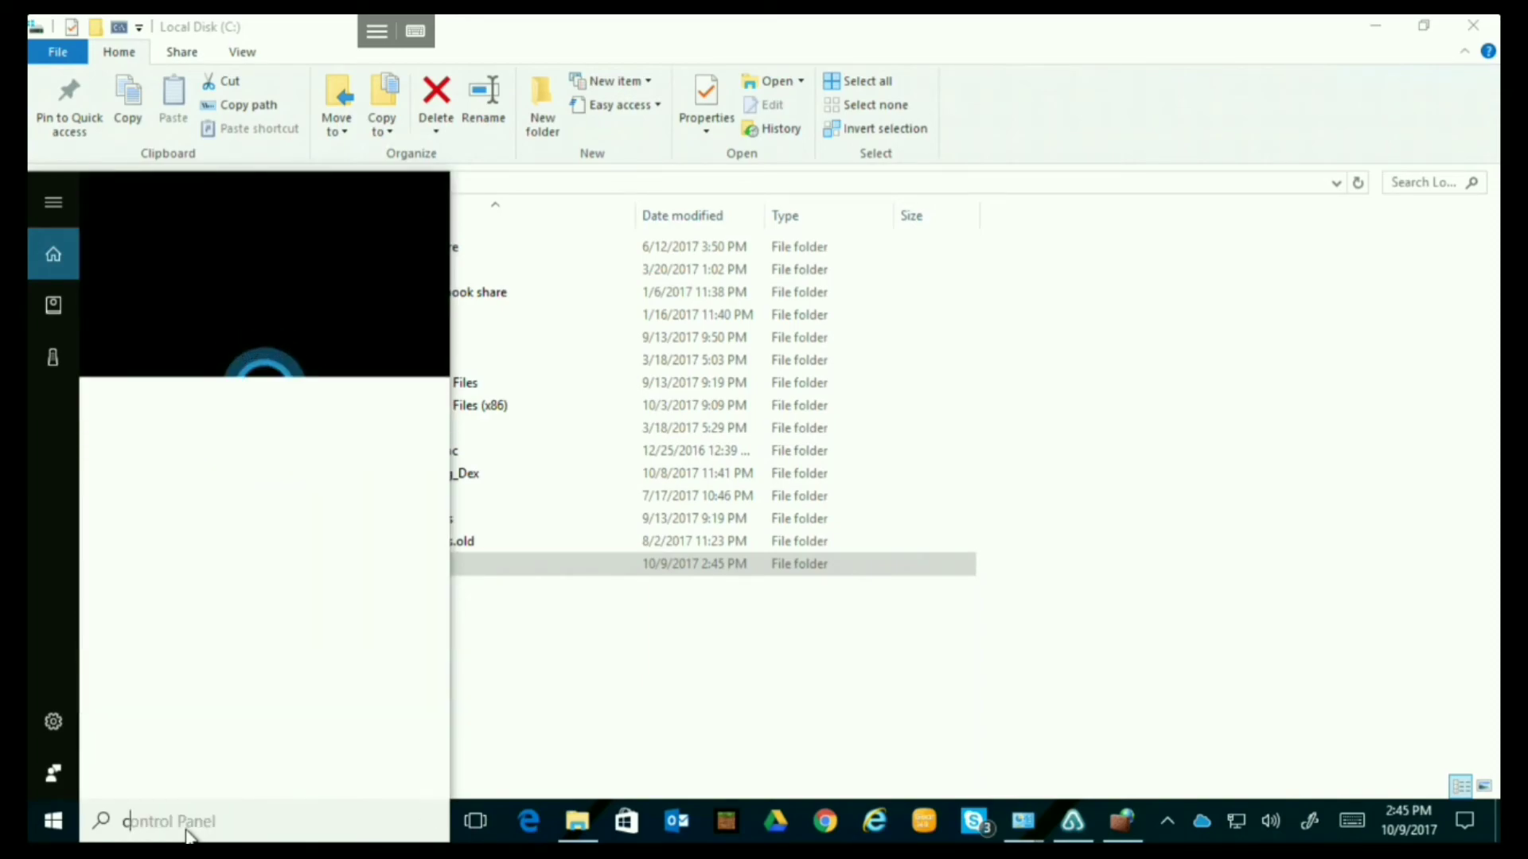
{"action": "type", "text": "md"}
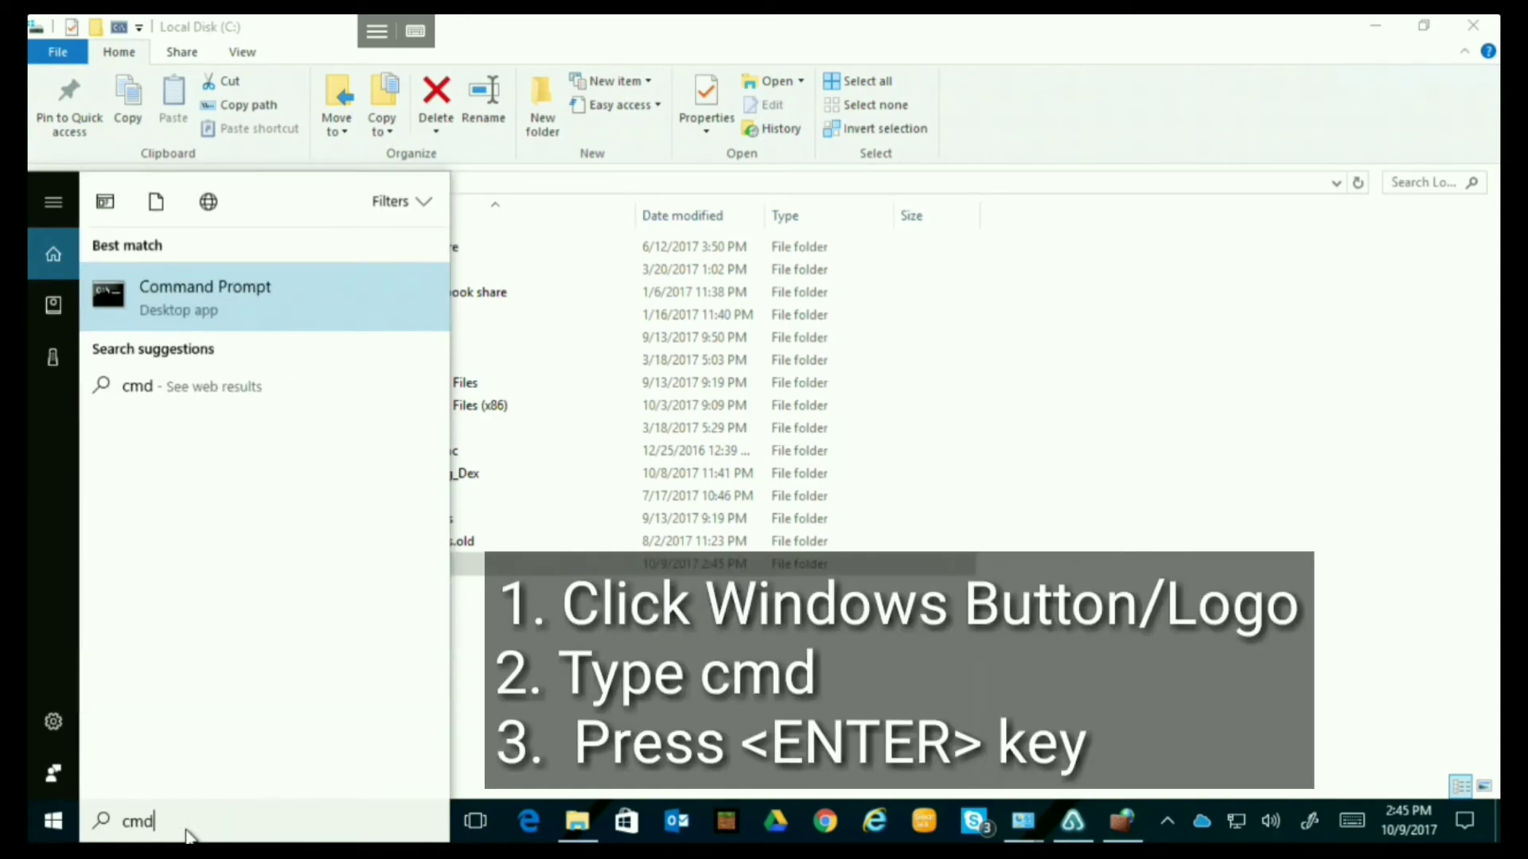
{"action": "key", "text": "Return"}
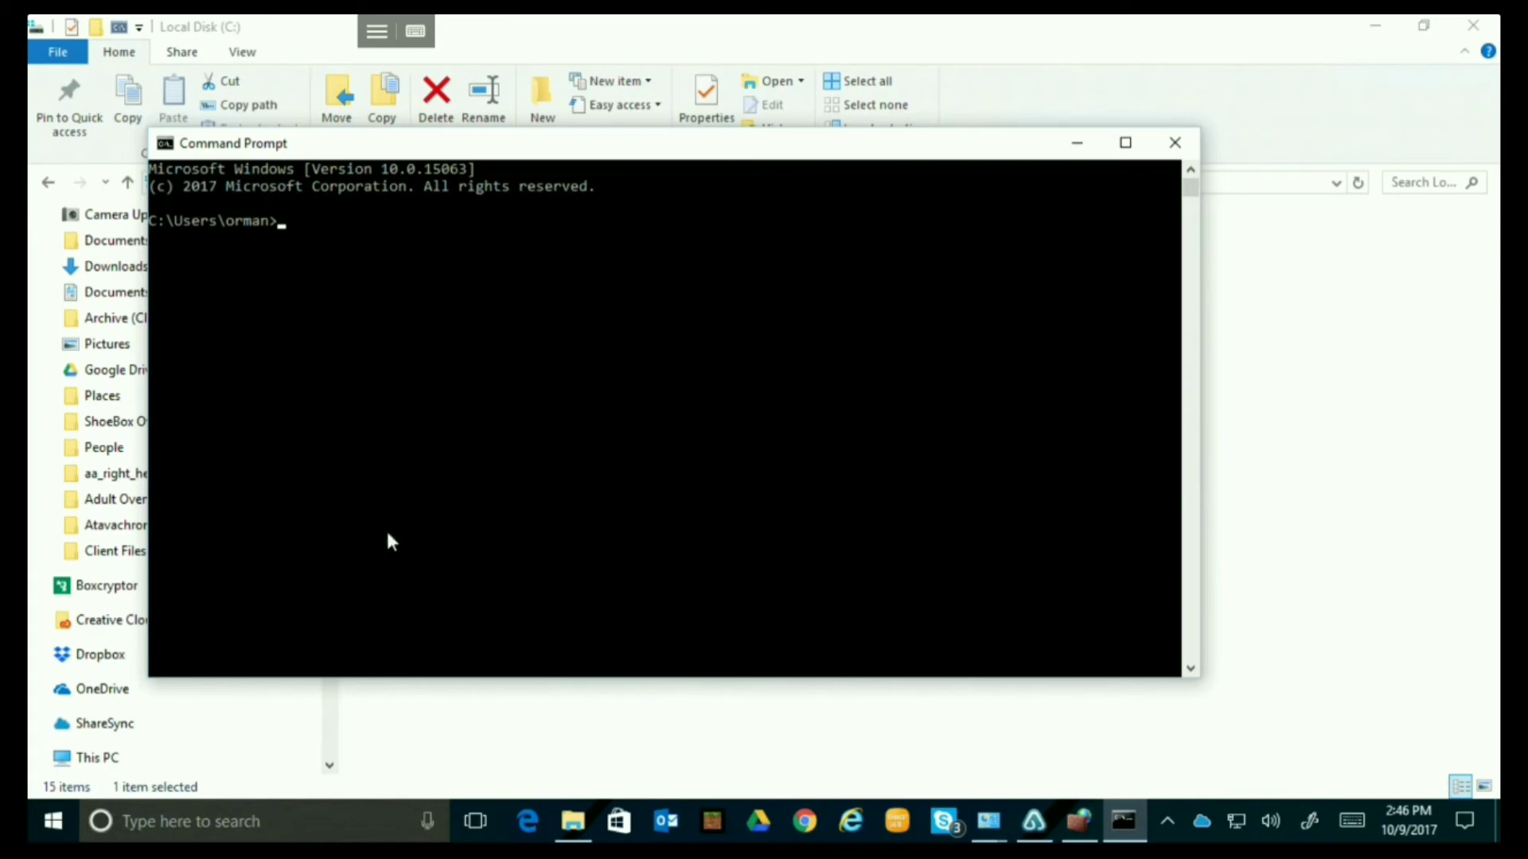
{"action": "type", "text": "ipconfig"}
{"action": "key", "text": "Return"}
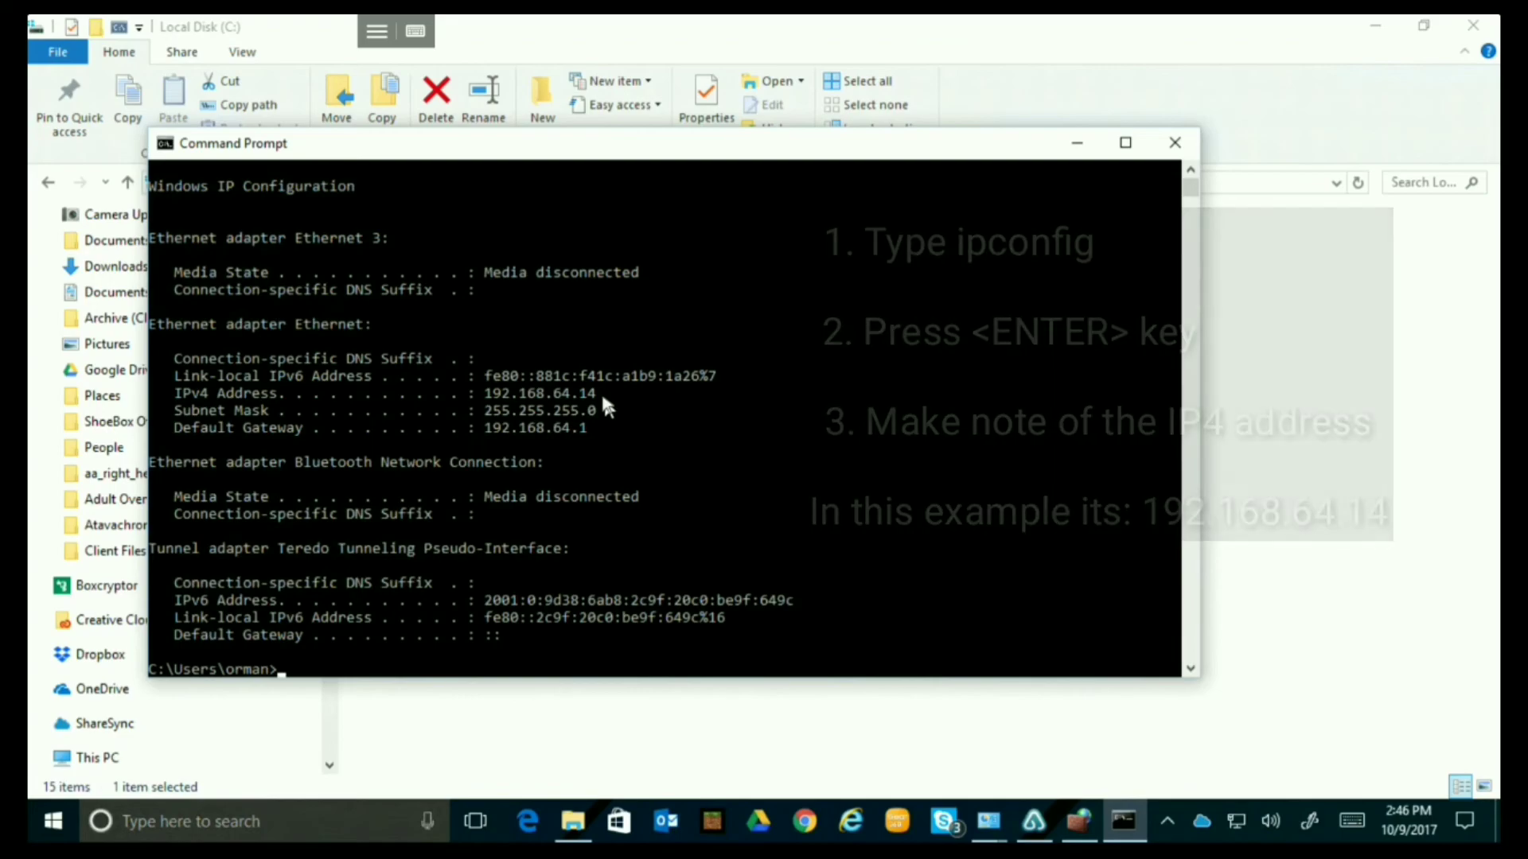
Close Command Prompt, view Control Panel's System page with the computer name and WORKGROUP, then minimize it.
{"action": "left_click", "coordinate": [1168, 141]}
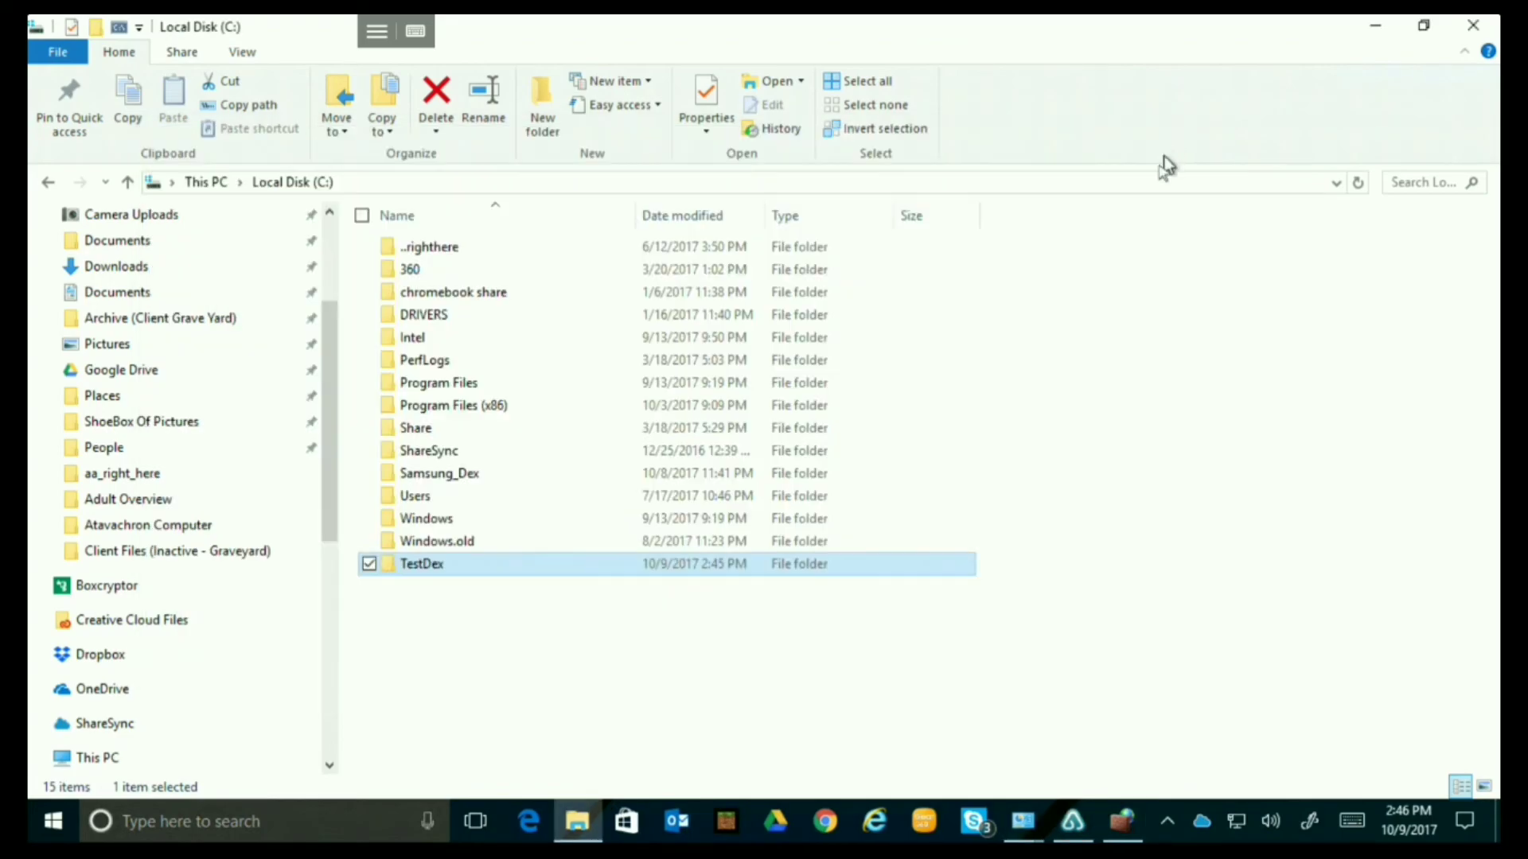
{"action": "left_click", "coordinate": [1031, 826]}
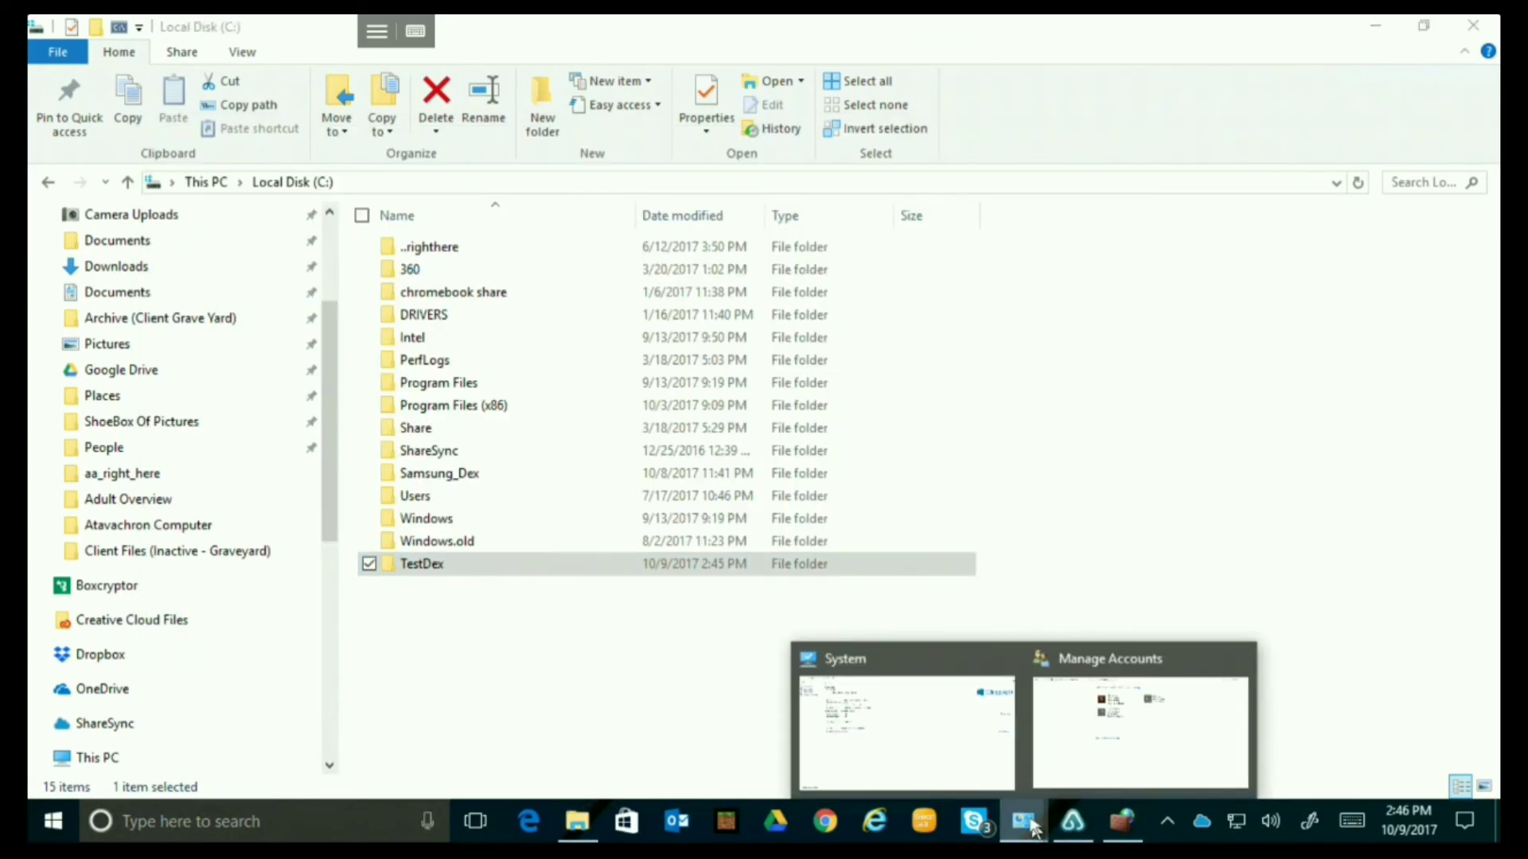
{"action": "left_click", "coordinate": [107, 827]}
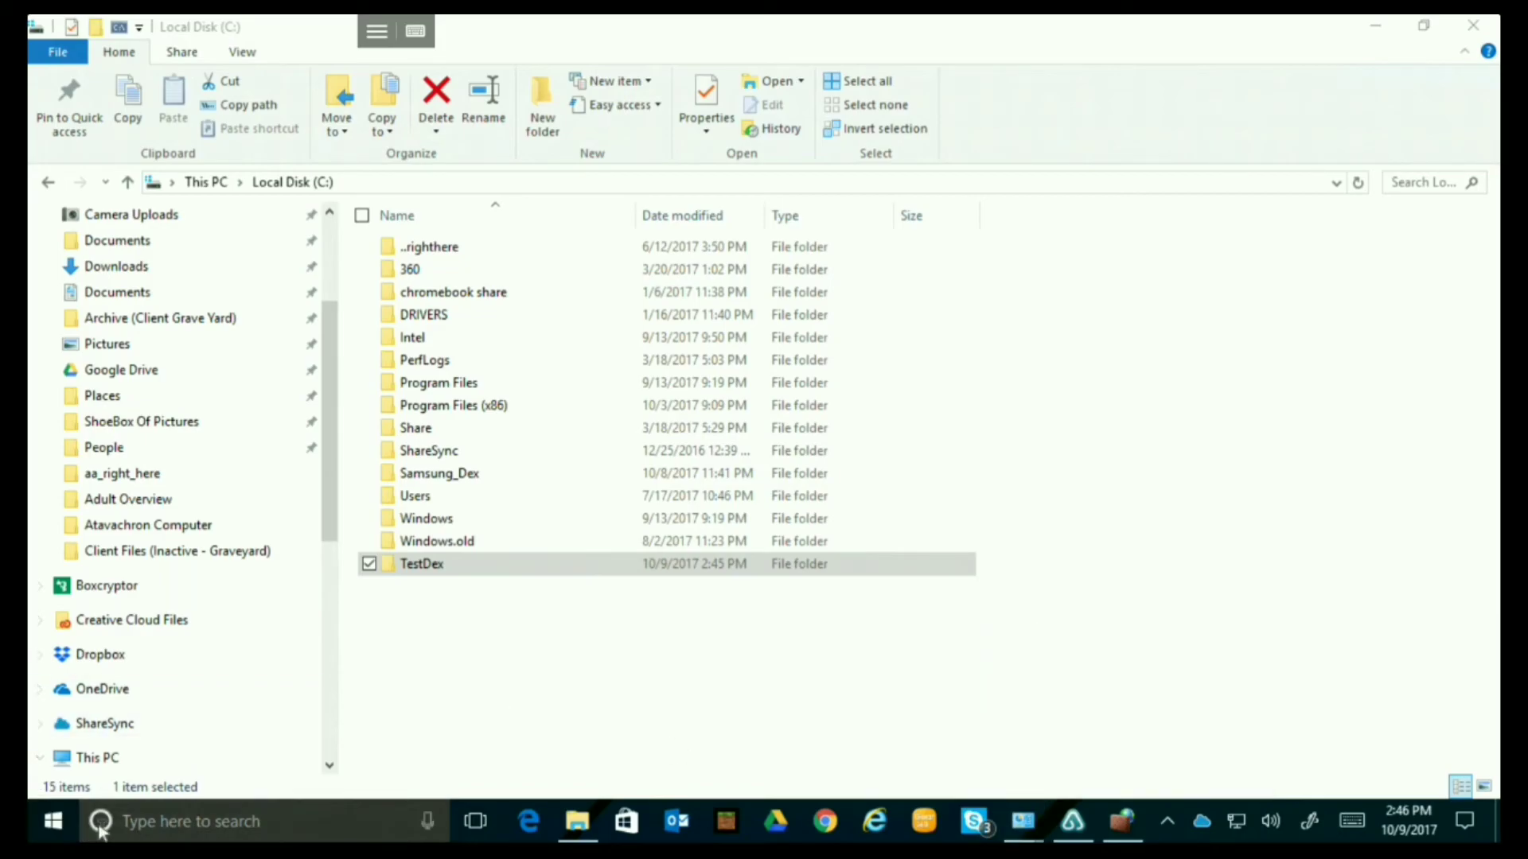
{"action": "type", "text": "con"}
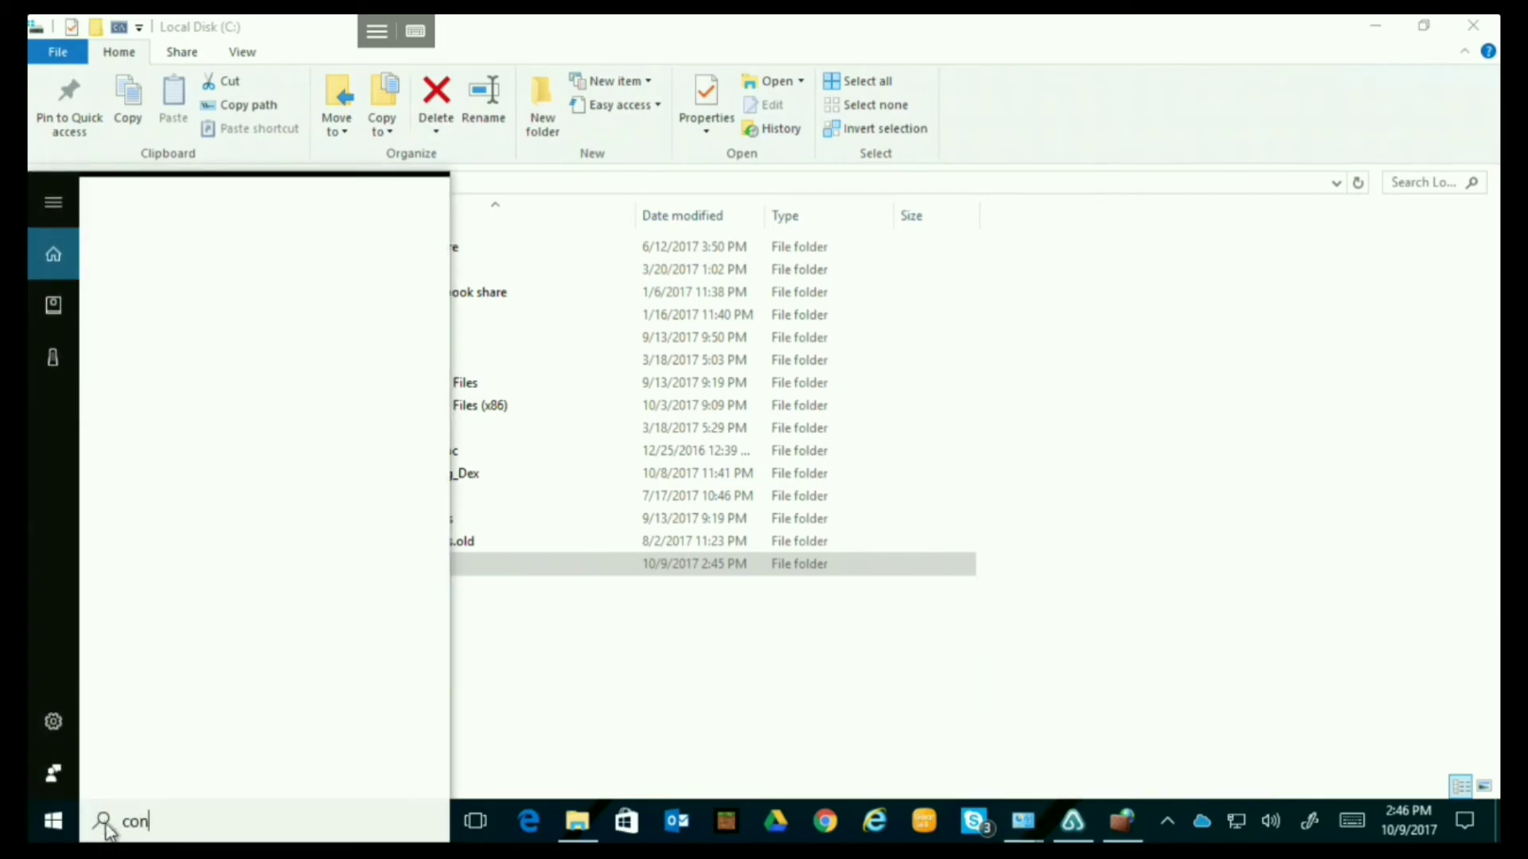
{"action": "type", "text": "trol"}
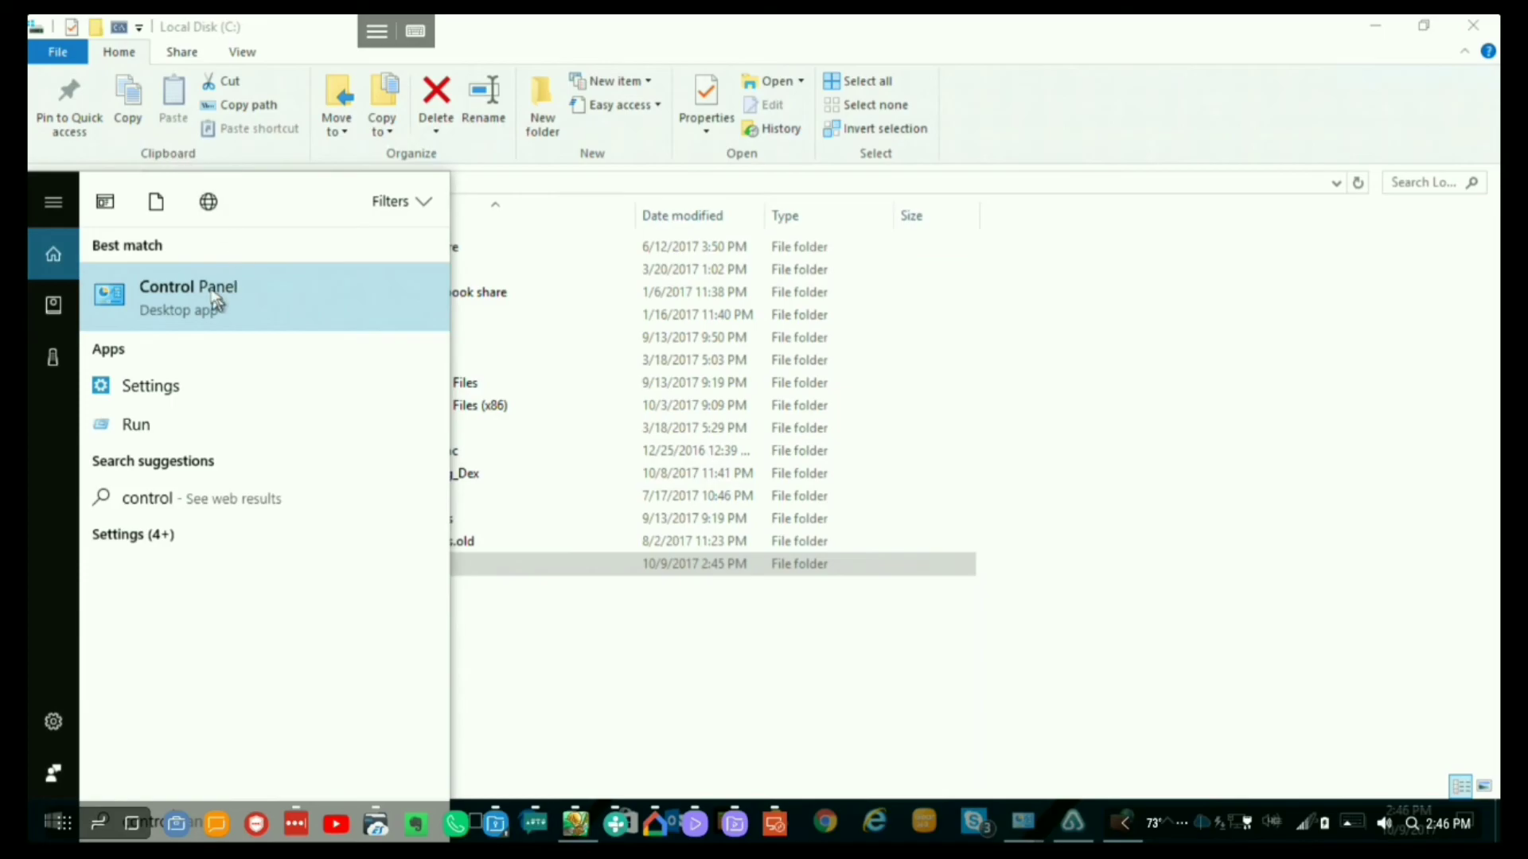
{"action": "left_click", "coordinate": [215, 303]}
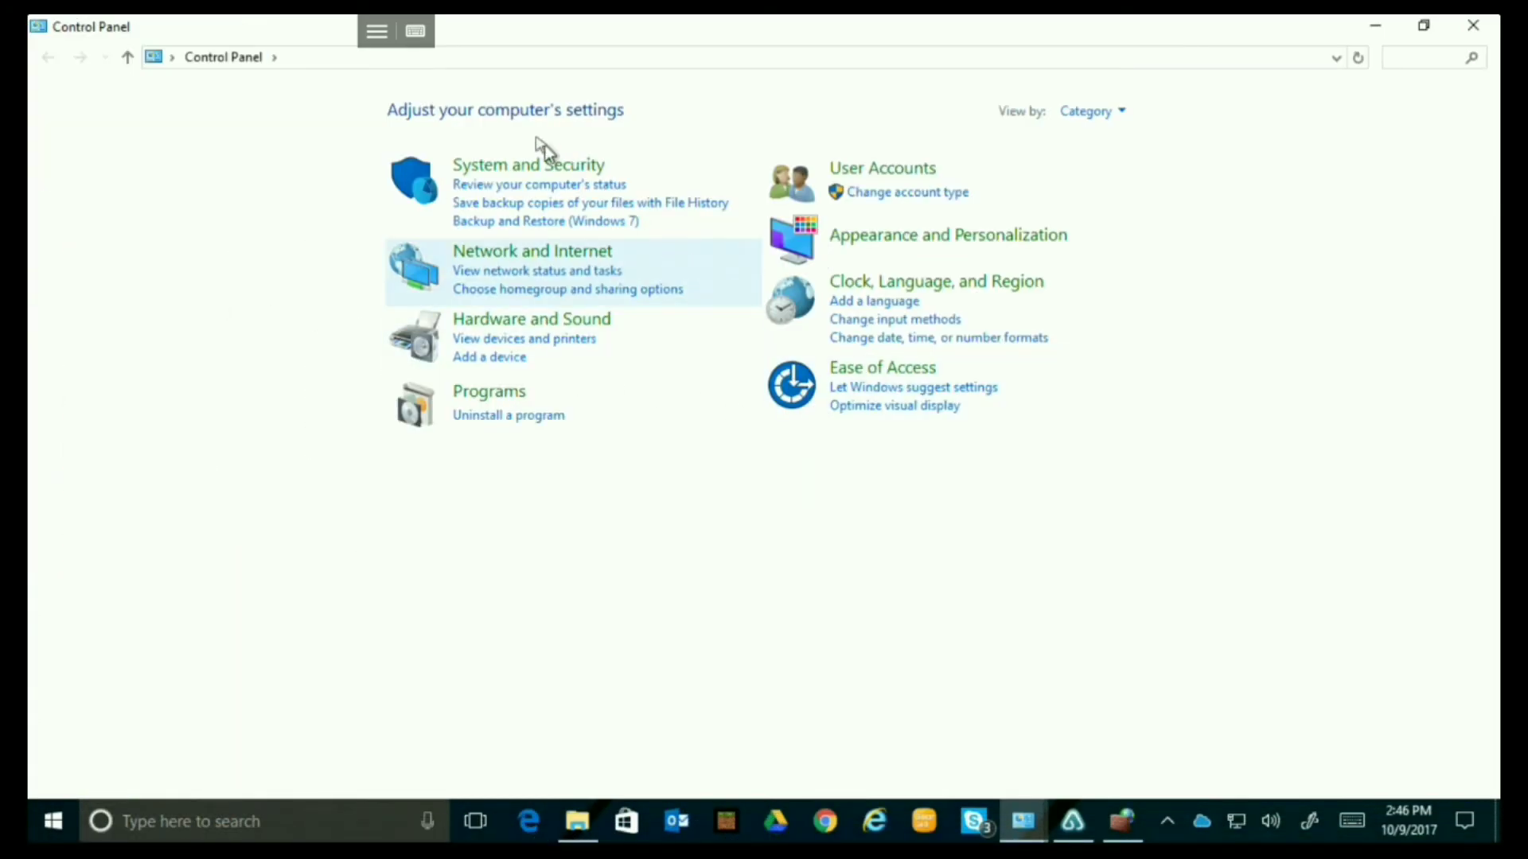
{"action": "left_click", "coordinate": [489, 167]}
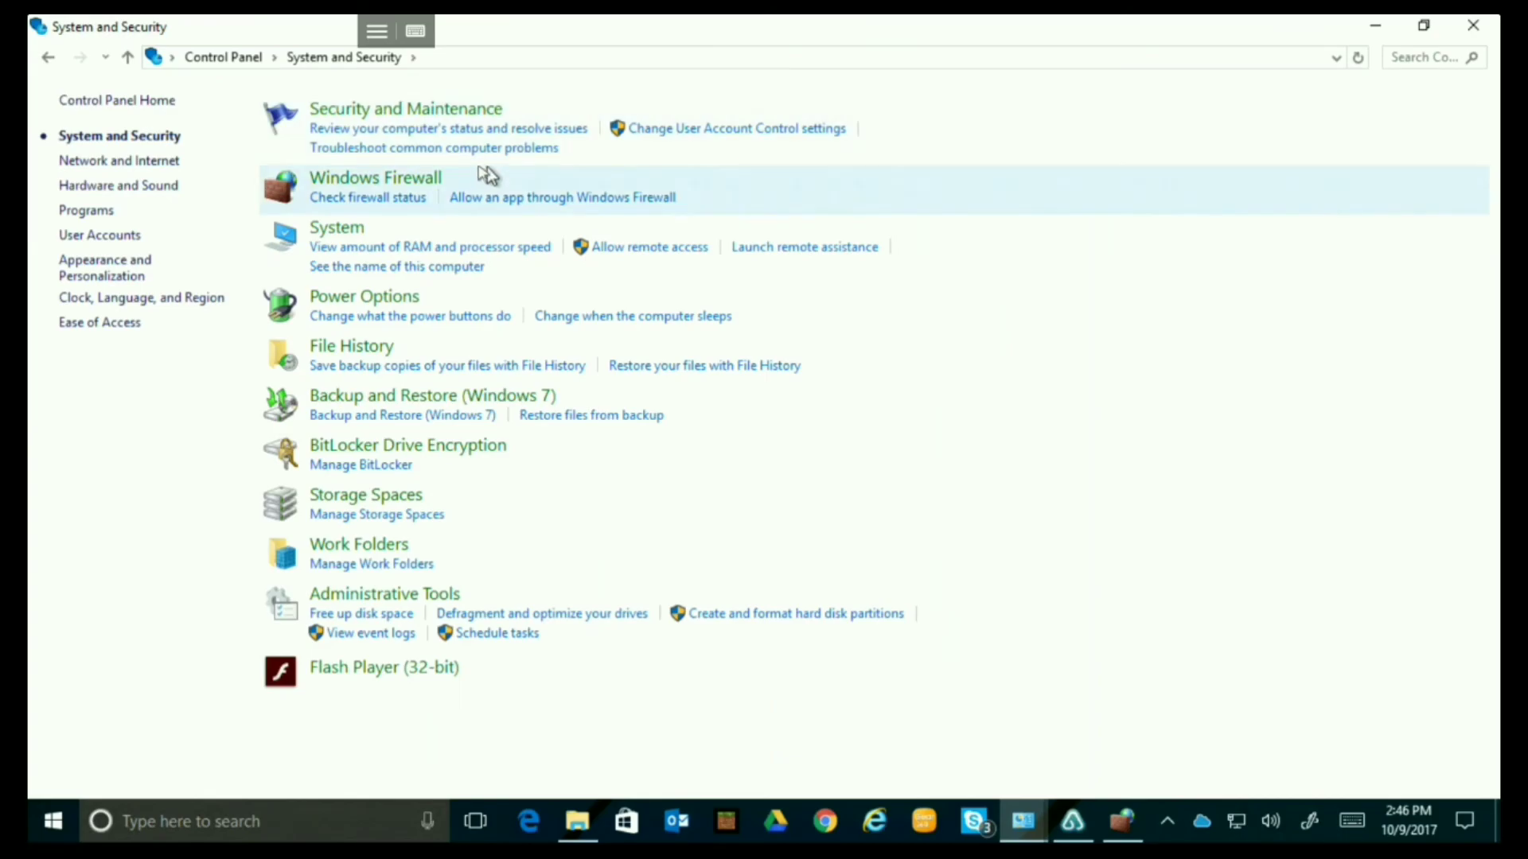
{"action": "left_click", "coordinate": [337, 229]}
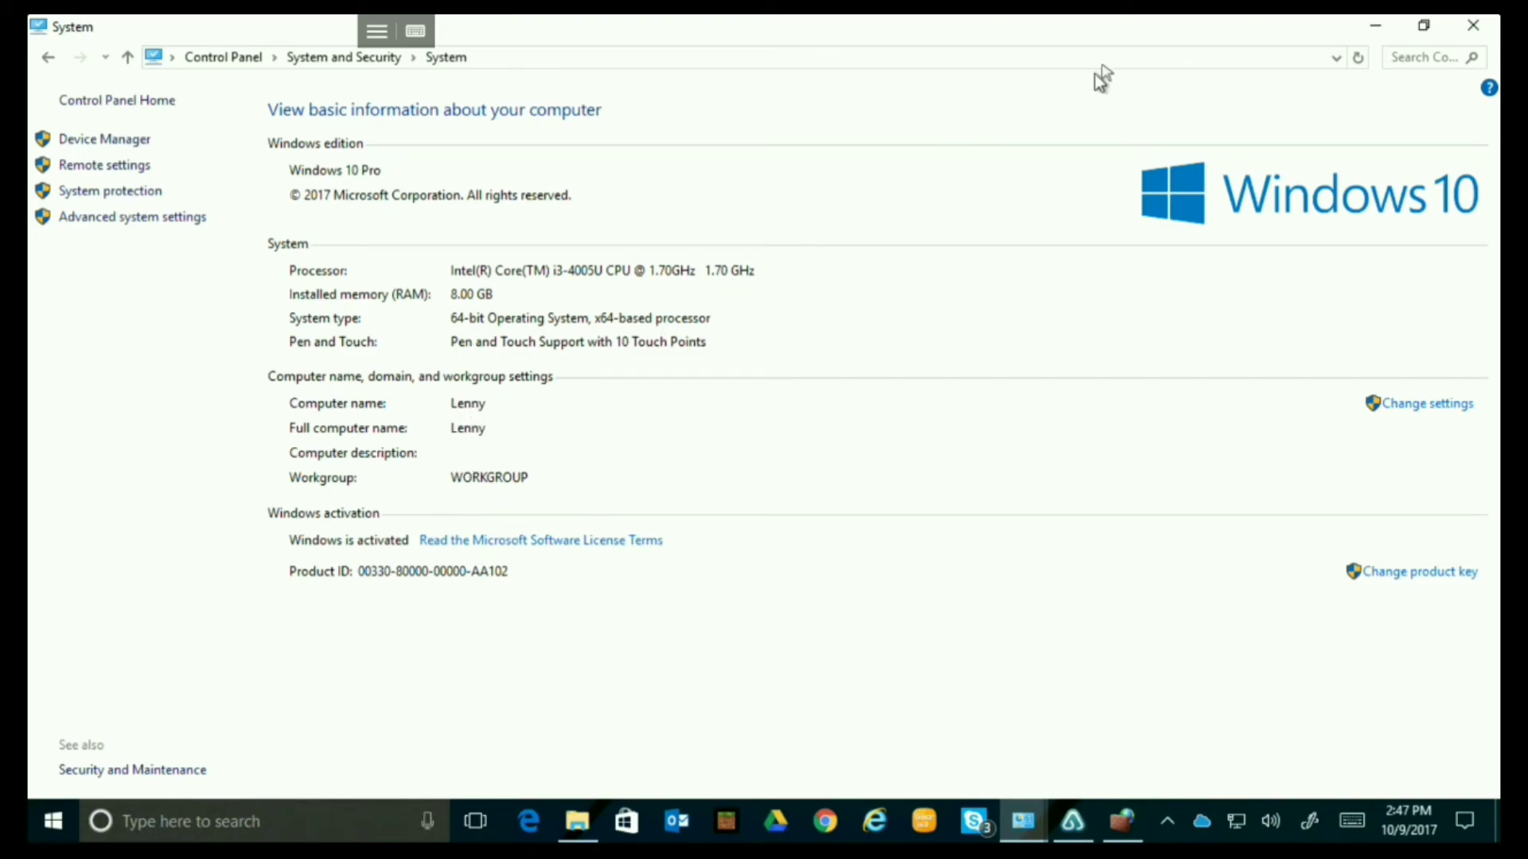
{"action": "left_click", "coordinate": [1383, 36]}
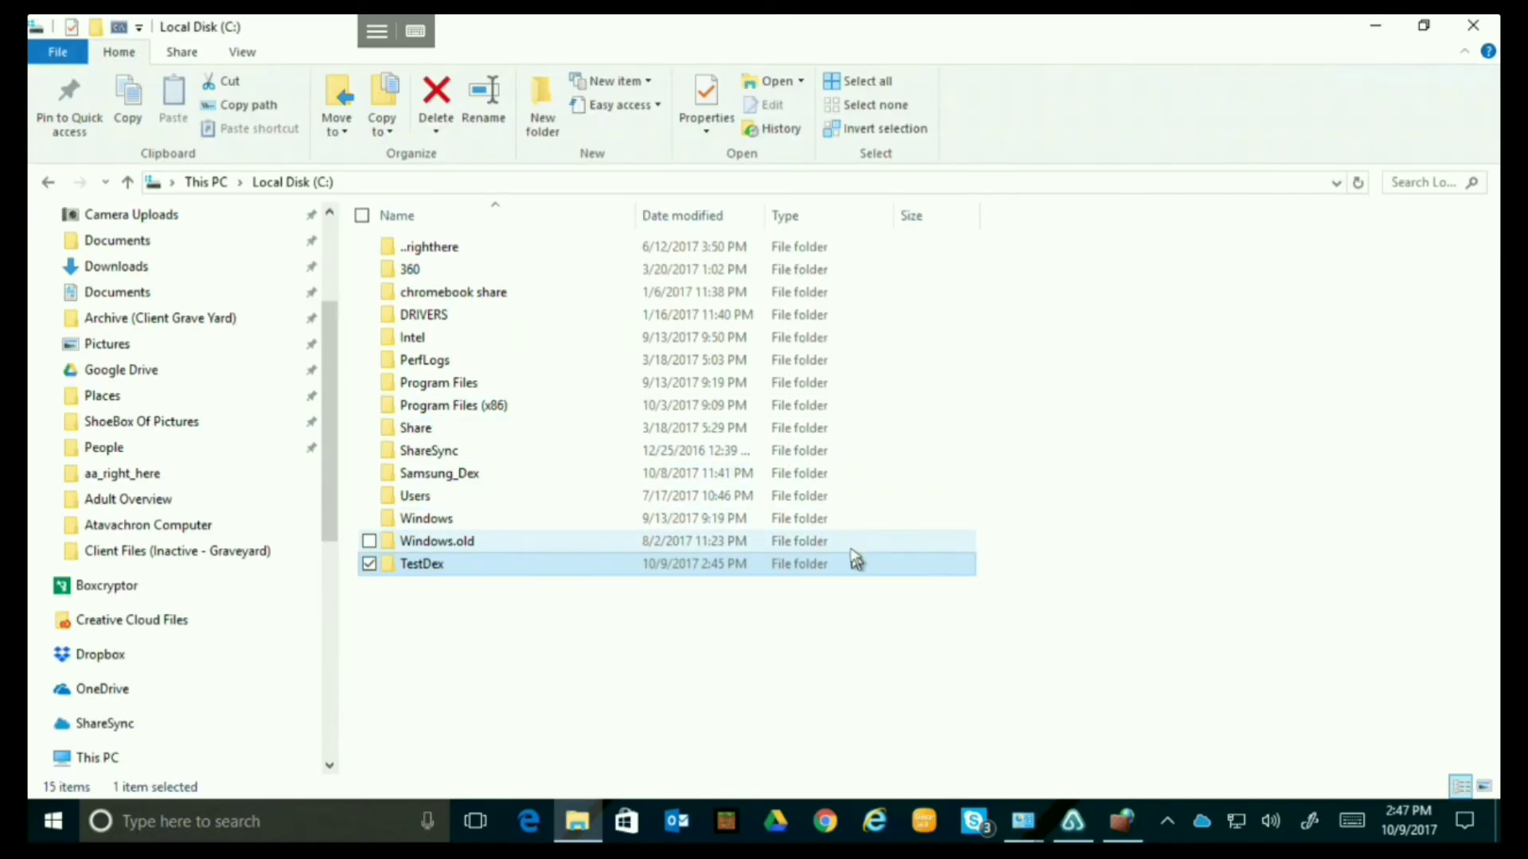
Return to Control Panel home and go to User Accounts > Manage Accounts to list local users.
{"action": "mouse_move", "coordinate": [1020, 821]}
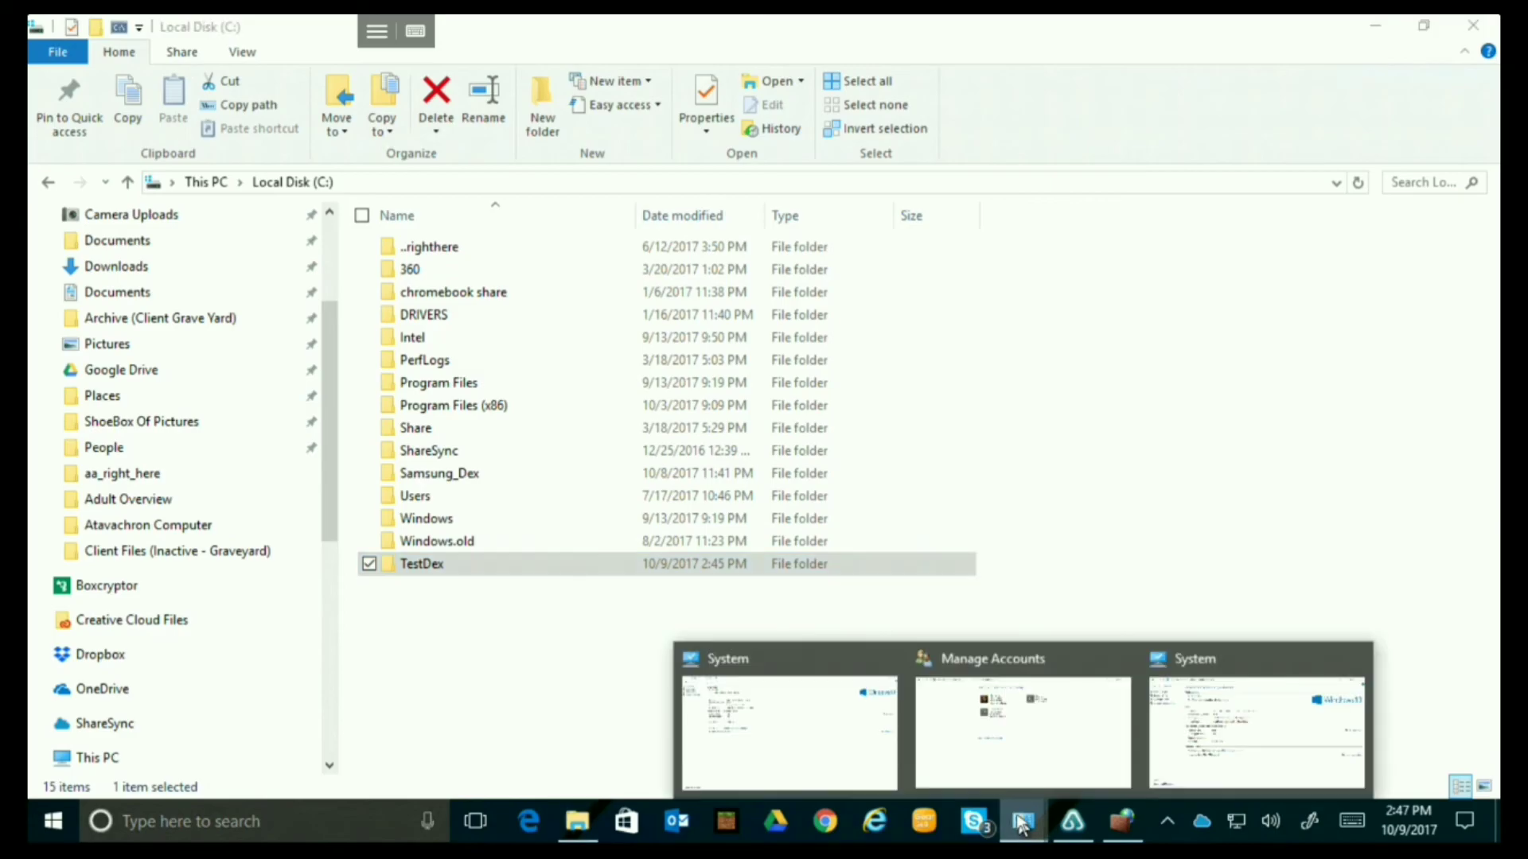
{"action": "mouse_move", "coordinate": [1016, 756]}
{"action": "left_click", "coordinate": [822, 740]}
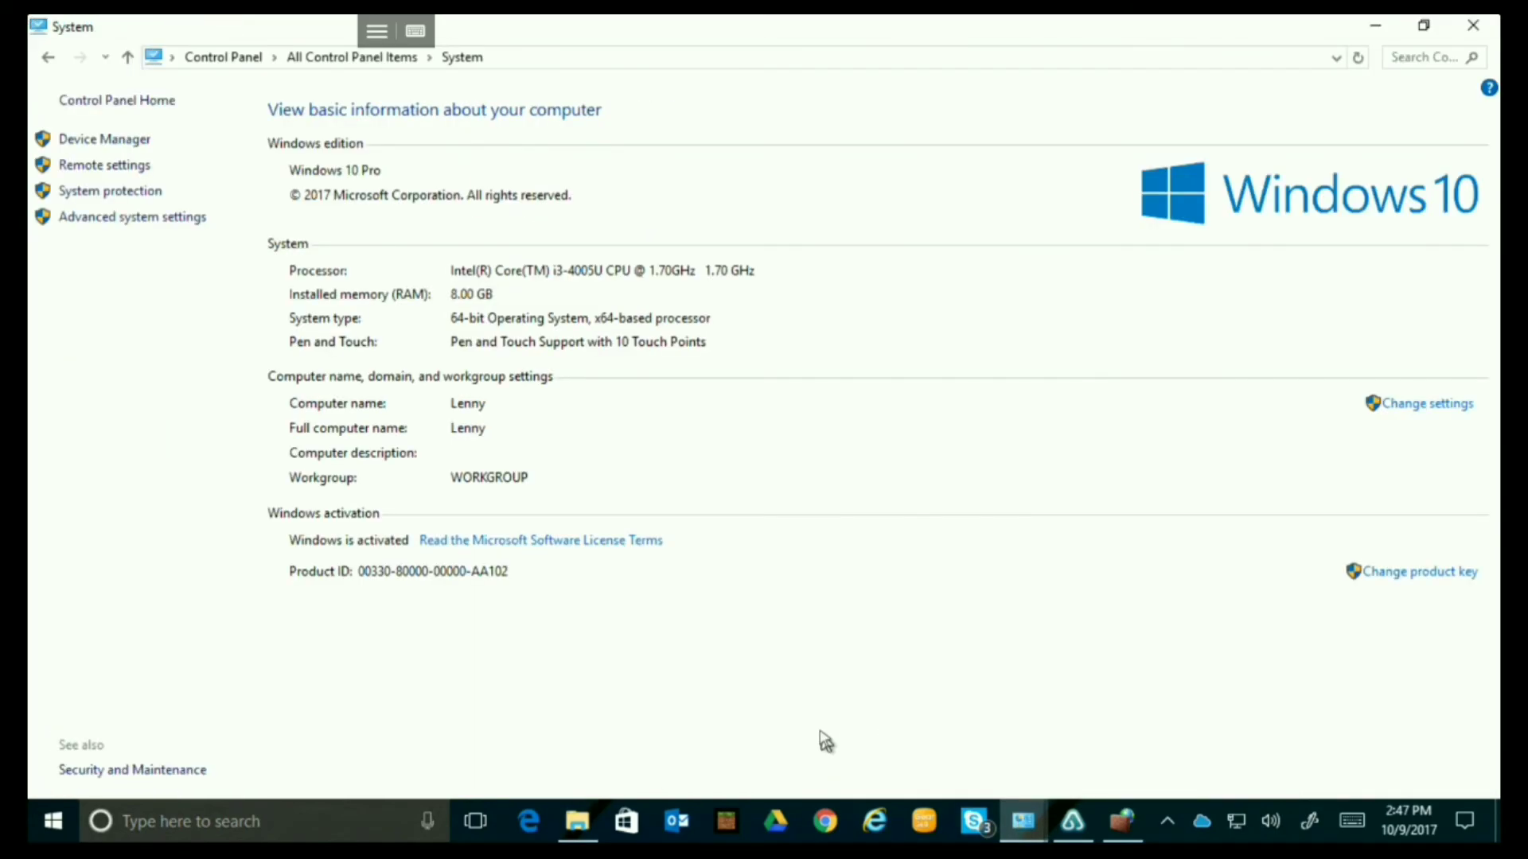
{"action": "left_click", "coordinate": [50, 57]}
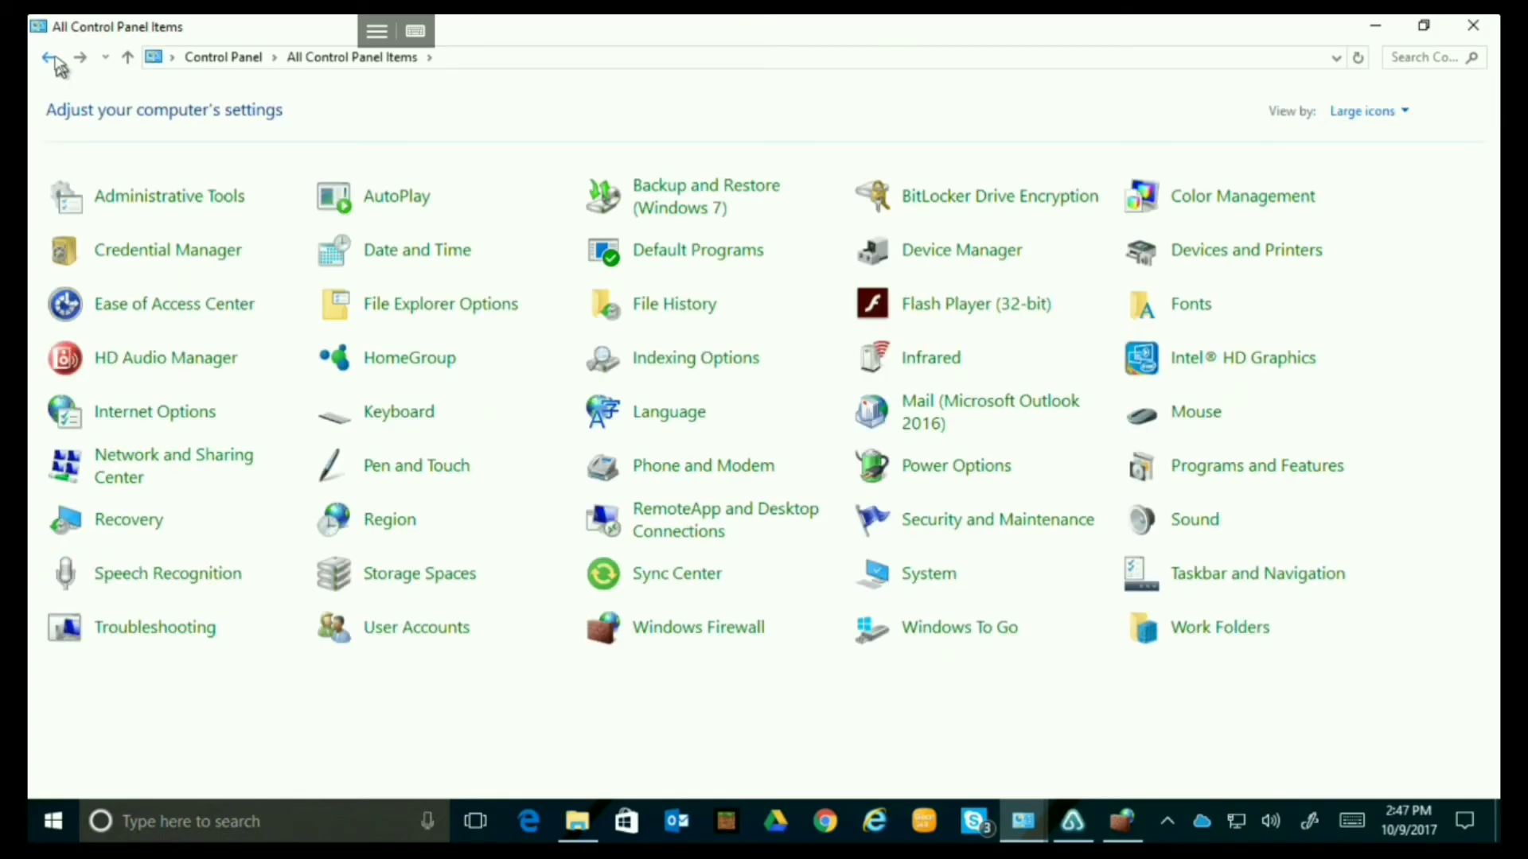
{"action": "left_click", "coordinate": [45, 61]}
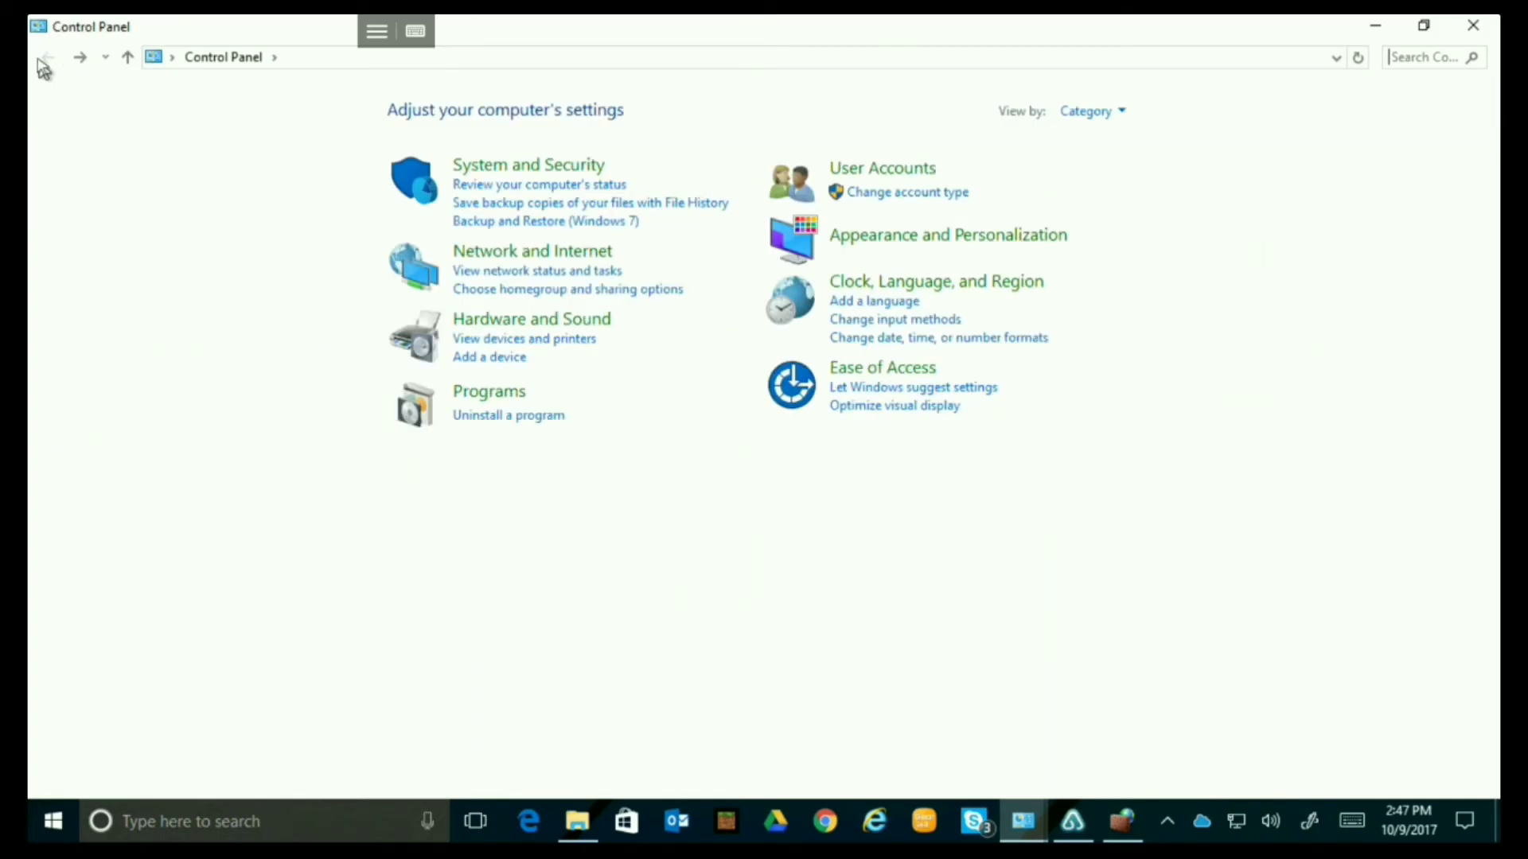
{"action": "left_click", "coordinate": [890, 170]}
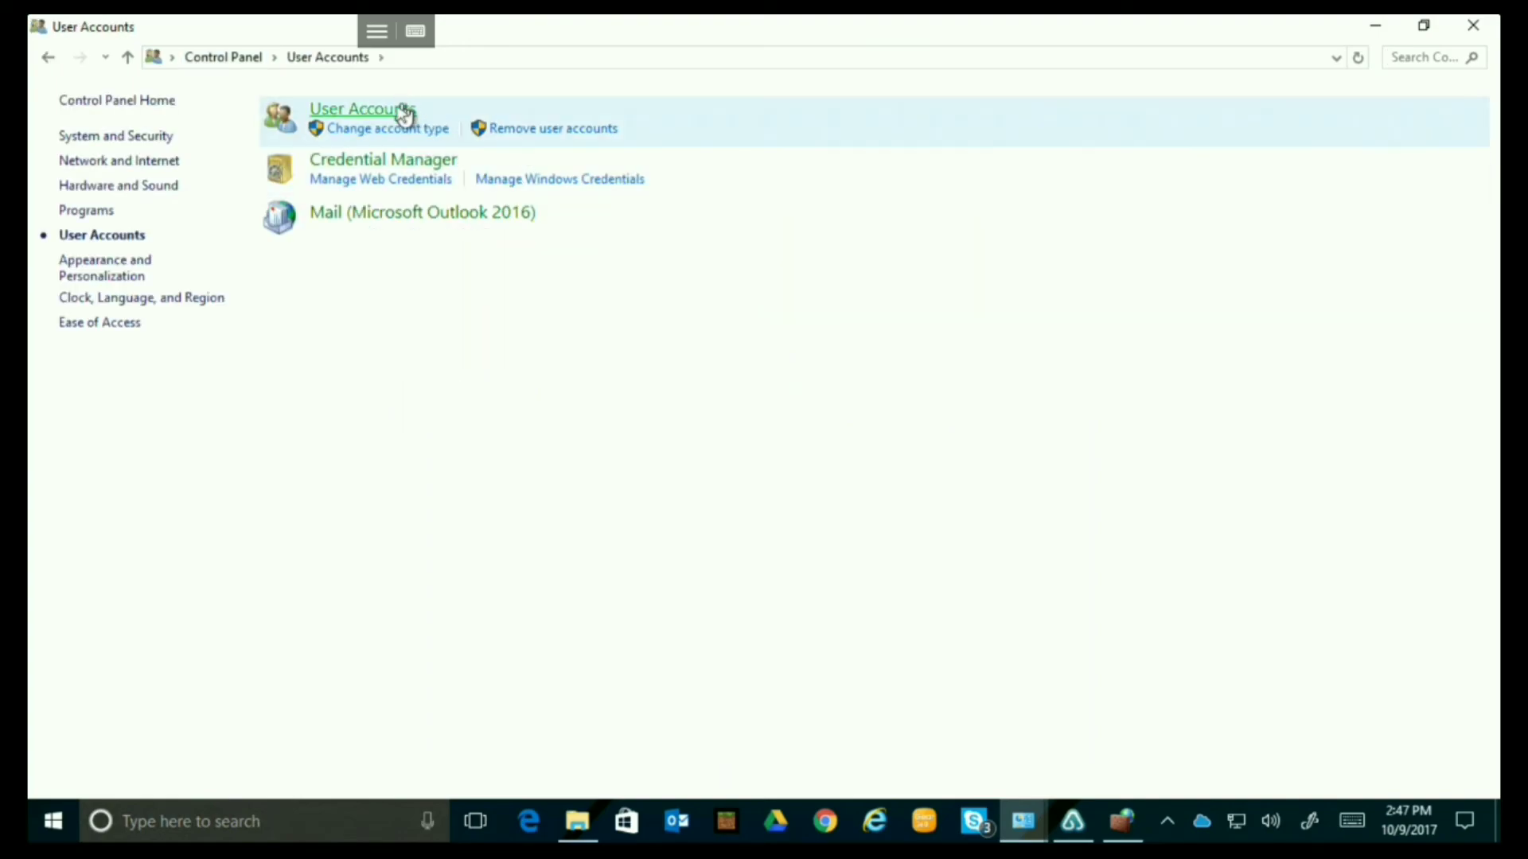
{"action": "left_click", "coordinate": [396, 113]}
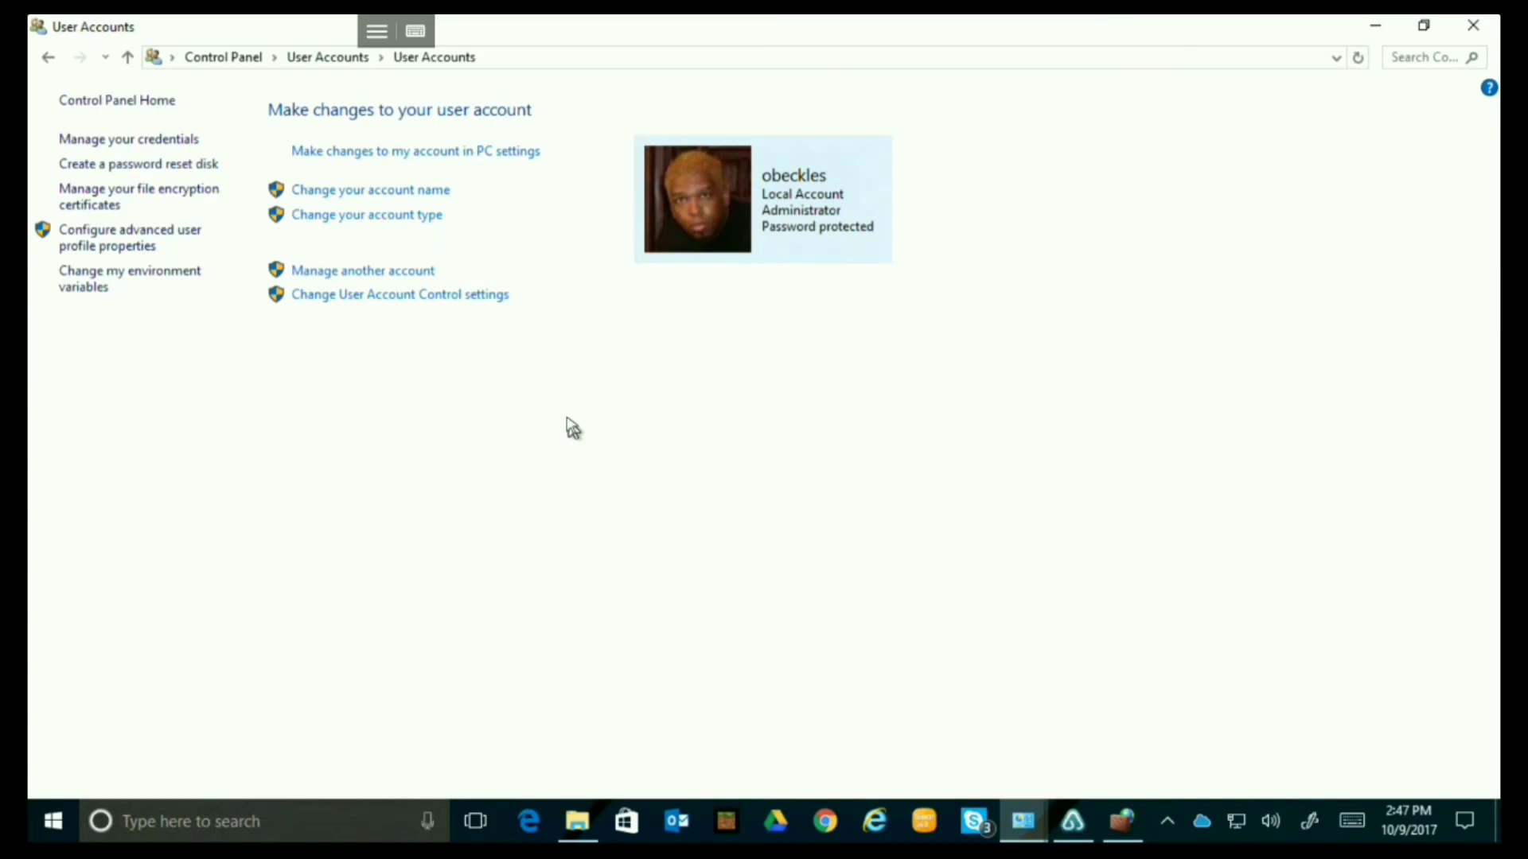
{"action": "left_click", "coordinate": [404, 275]}
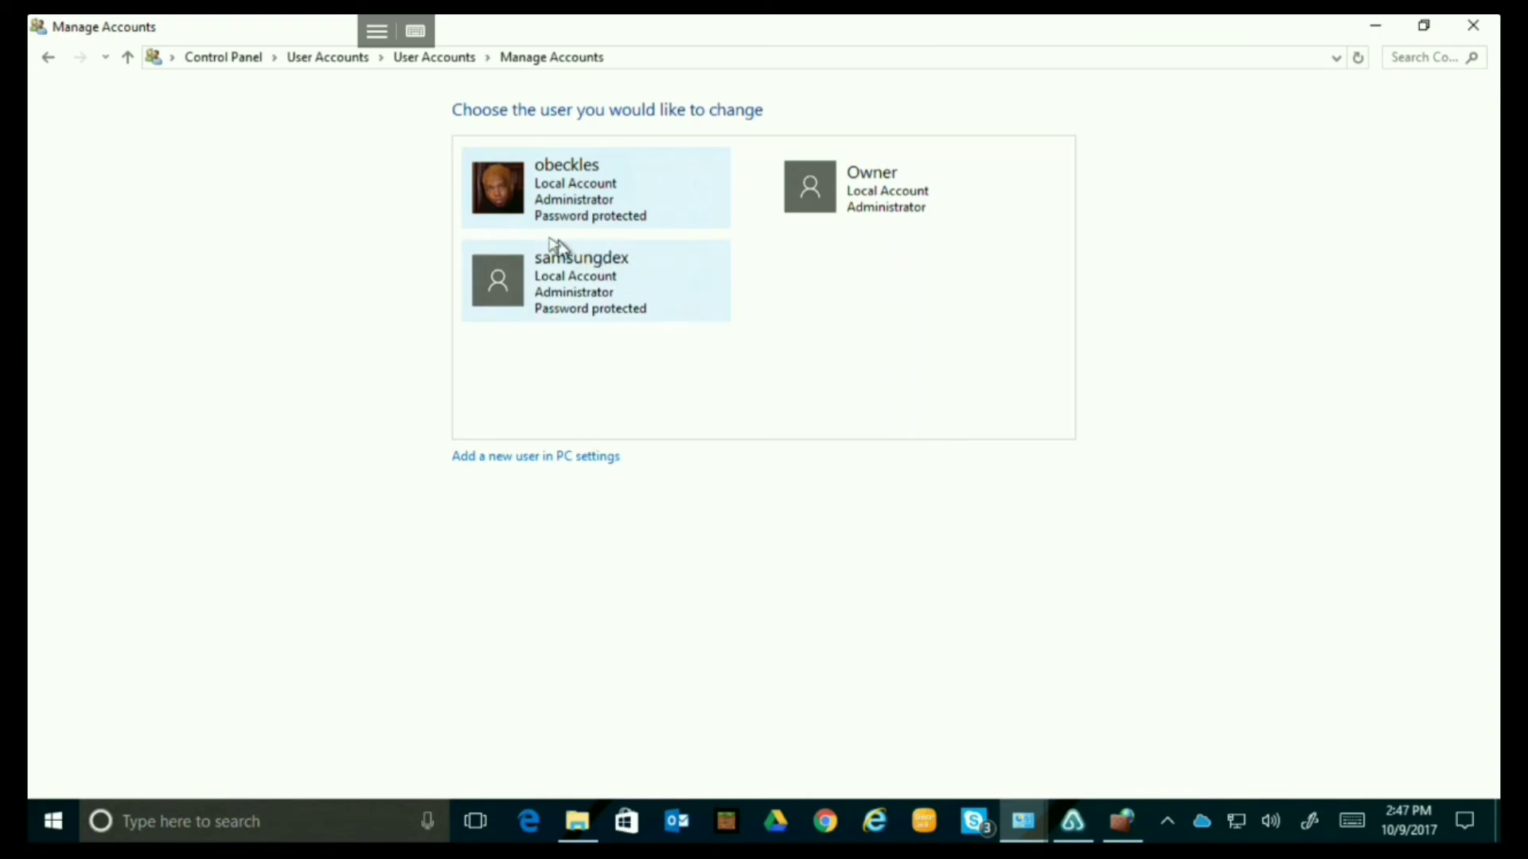
Go to 'Add a new user in PC settings' and scroll to the Other people section.
{"action": "left_click", "coordinate": [531, 457]}
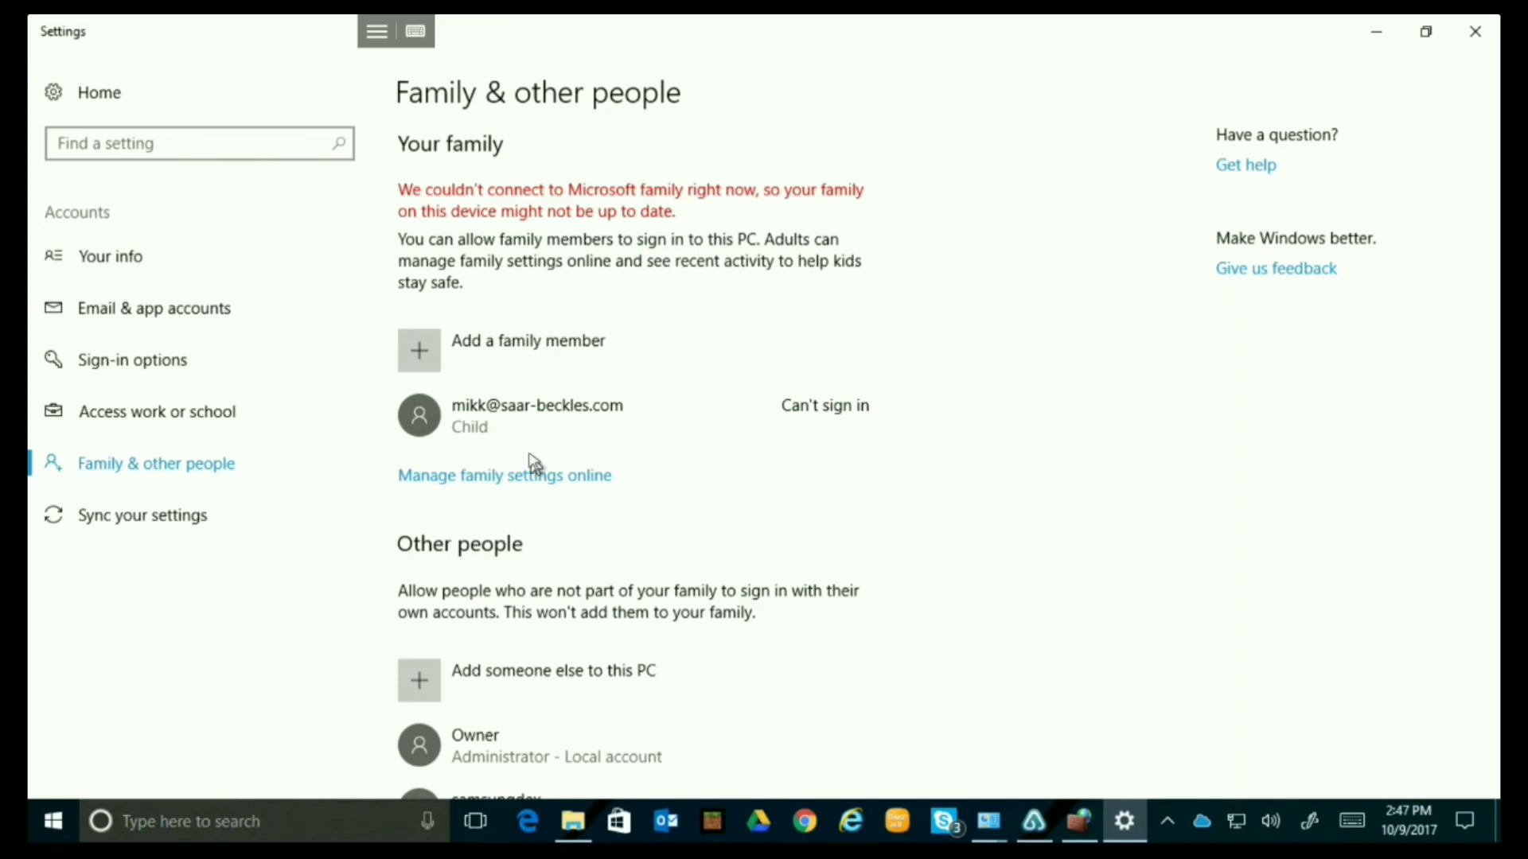
{"action": "scroll", "coordinate": [644, 275], "scroll_direction": "down", "scroll_amount": 3}
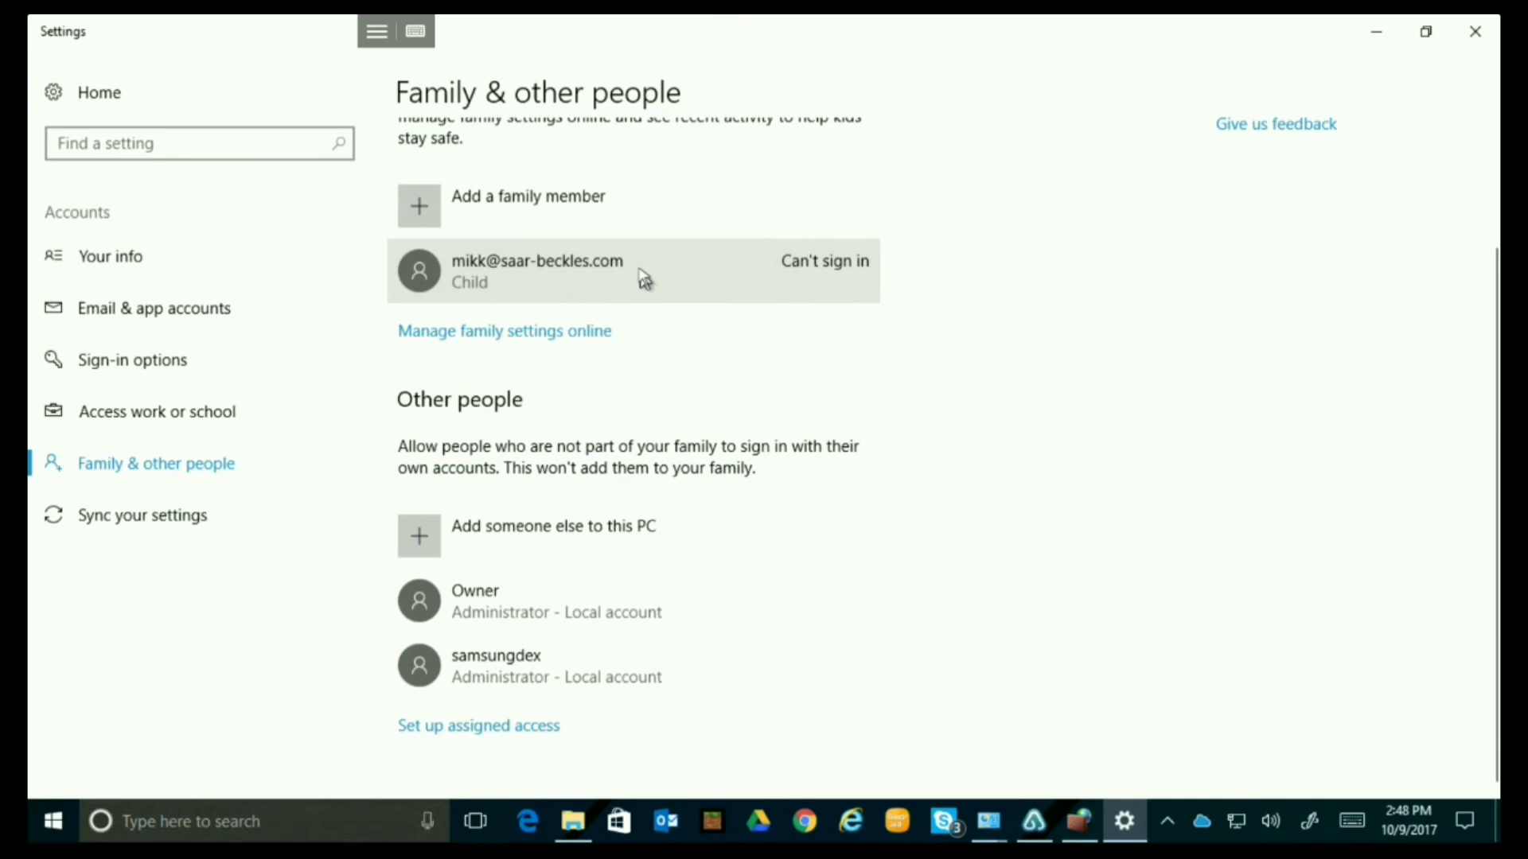
{"action": "scroll", "coordinate": [645, 274], "scroll_direction": "up", "scroll_amount": 3}
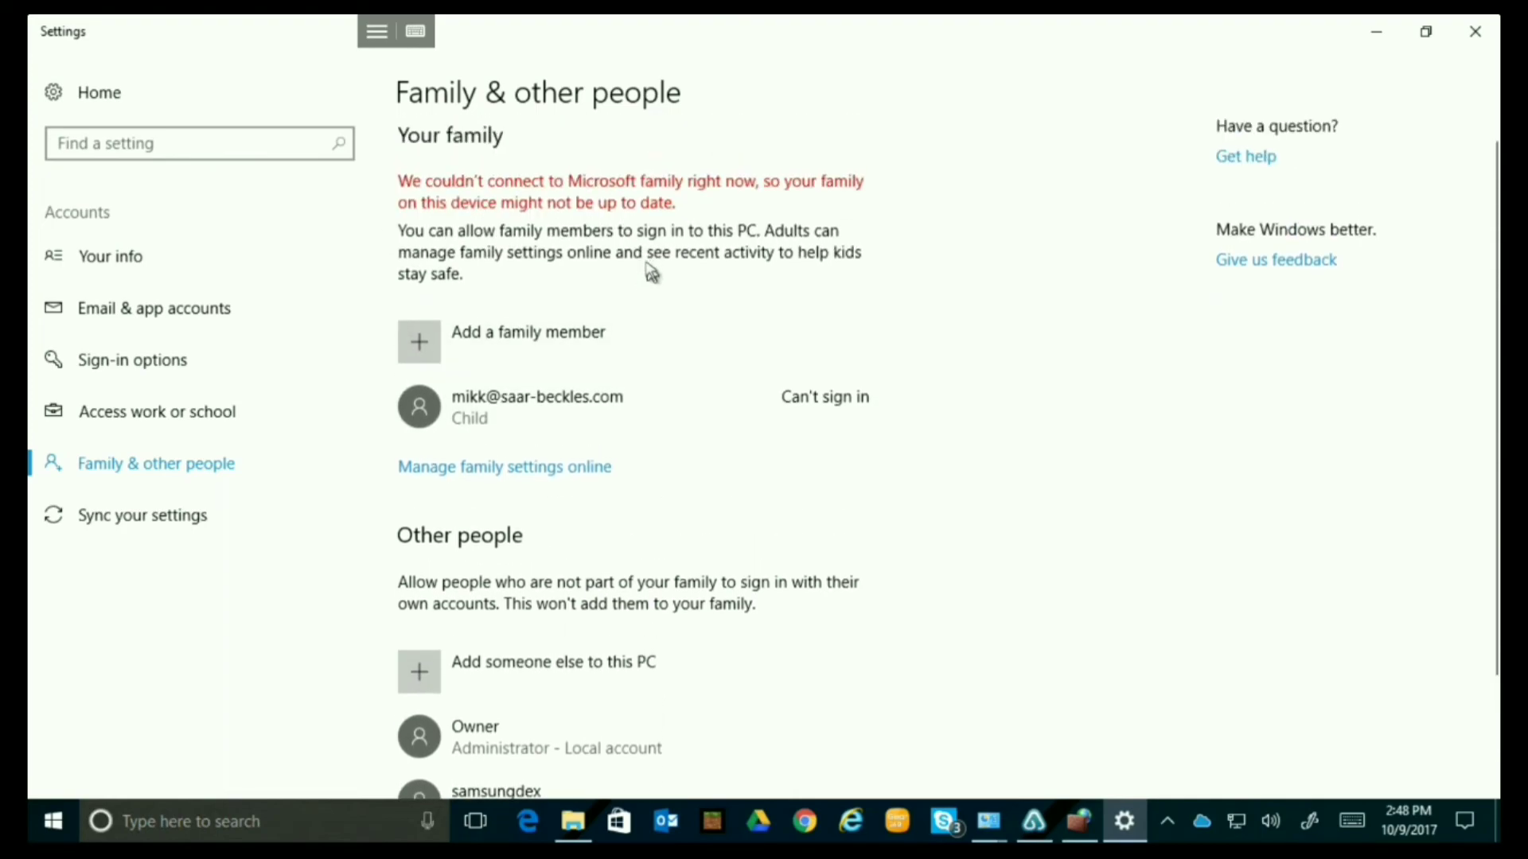
{"action": "scroll", "coordinate": [651, 278], "scroll_direction": "down", "scroll_amount": 3}
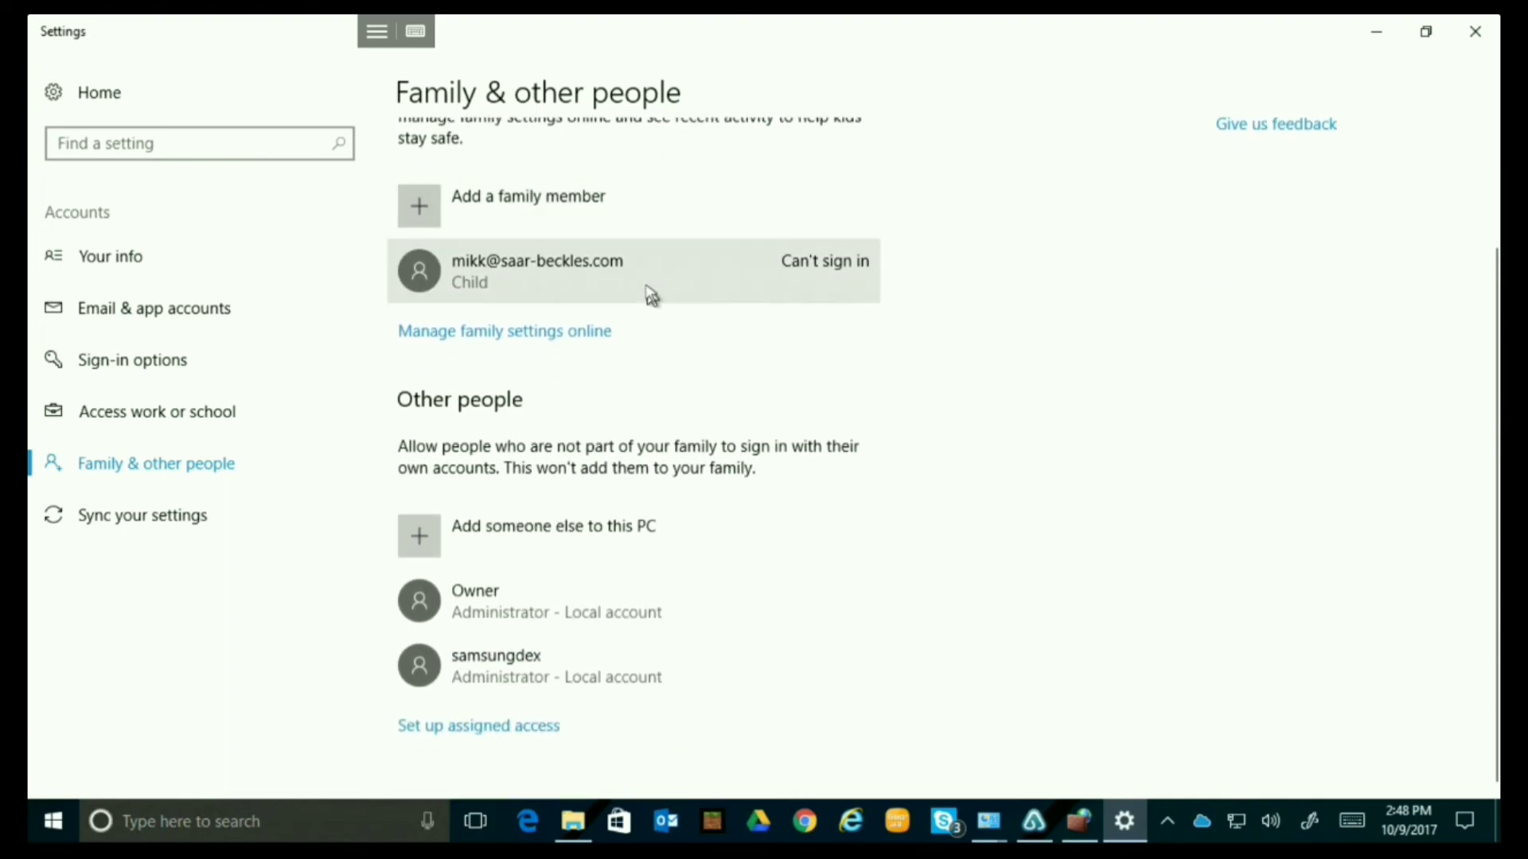
Add a local account with no Microsoft account or sign-in info, named TestDex.
{"action": "left_click", "coordinate": [553, 529]}
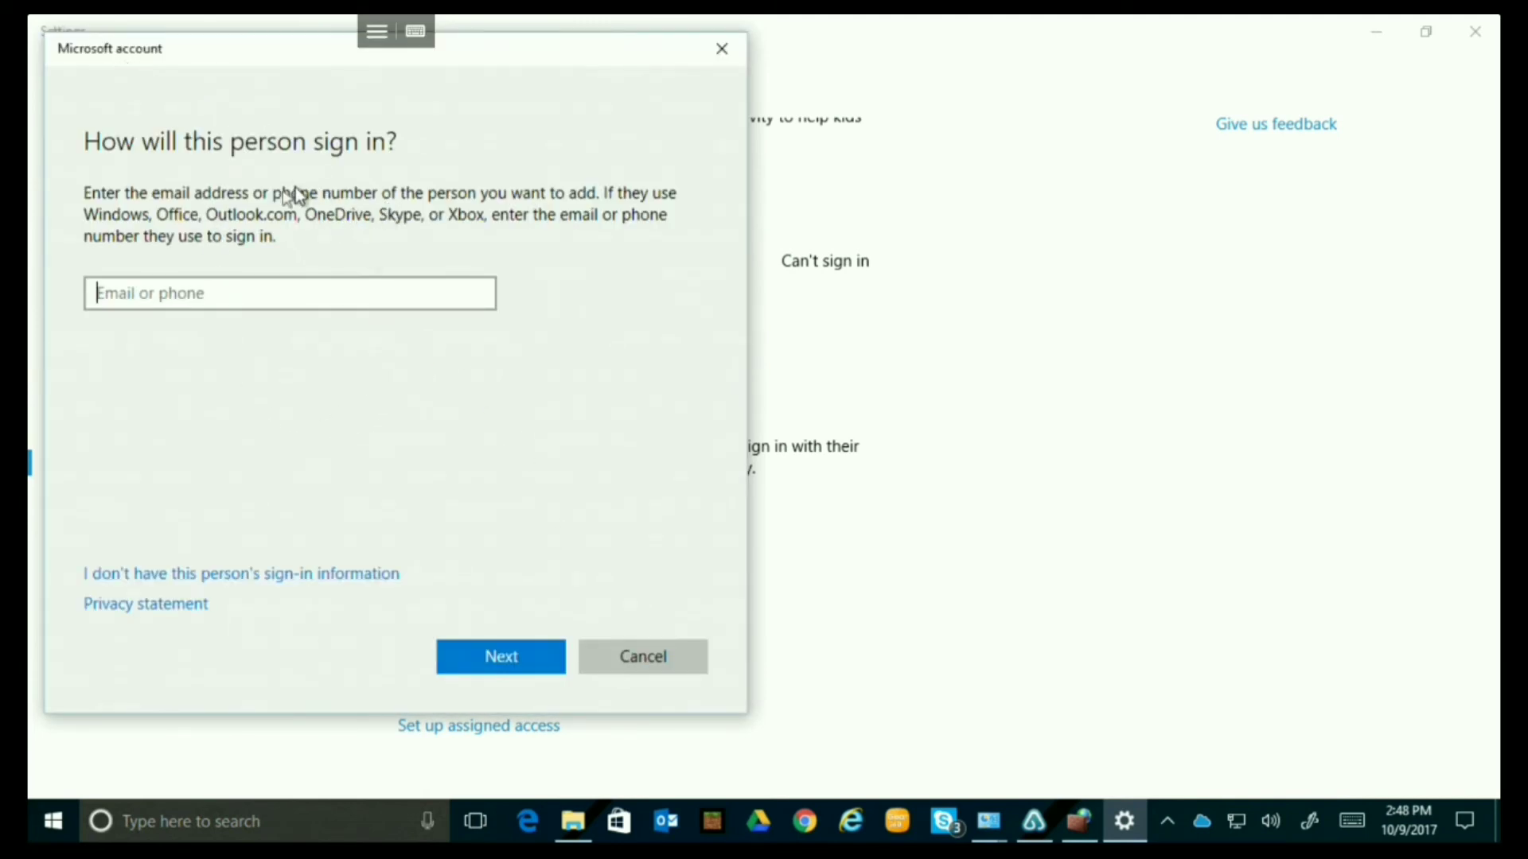
{"action": "left_click", "coordinate": [156, 589]}
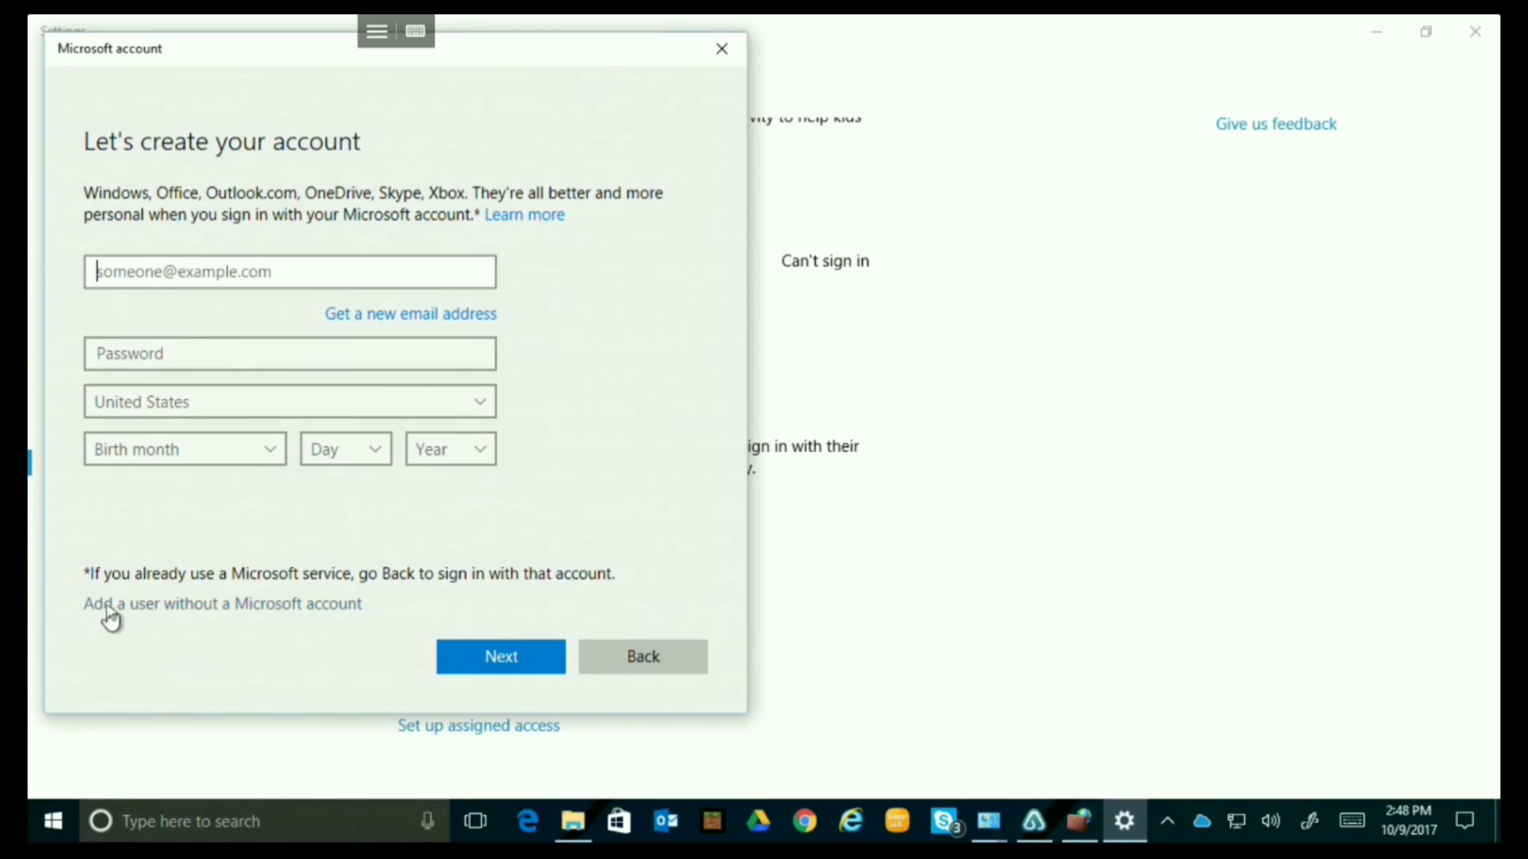
{"action": "left_click", "coordinate": [188, 612]}
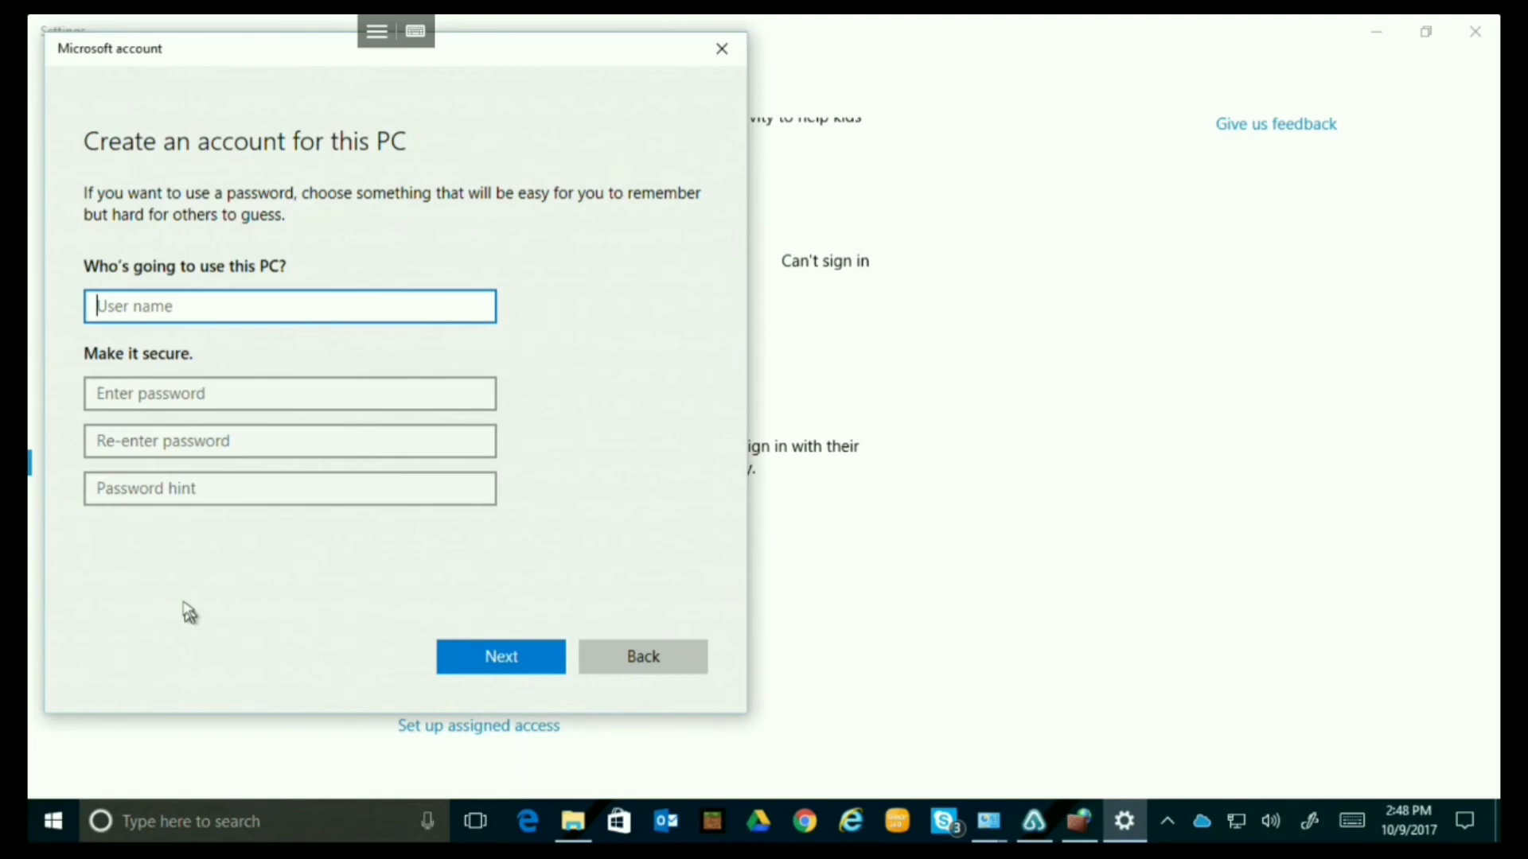
{"action": "type", "text": "TestDex"}
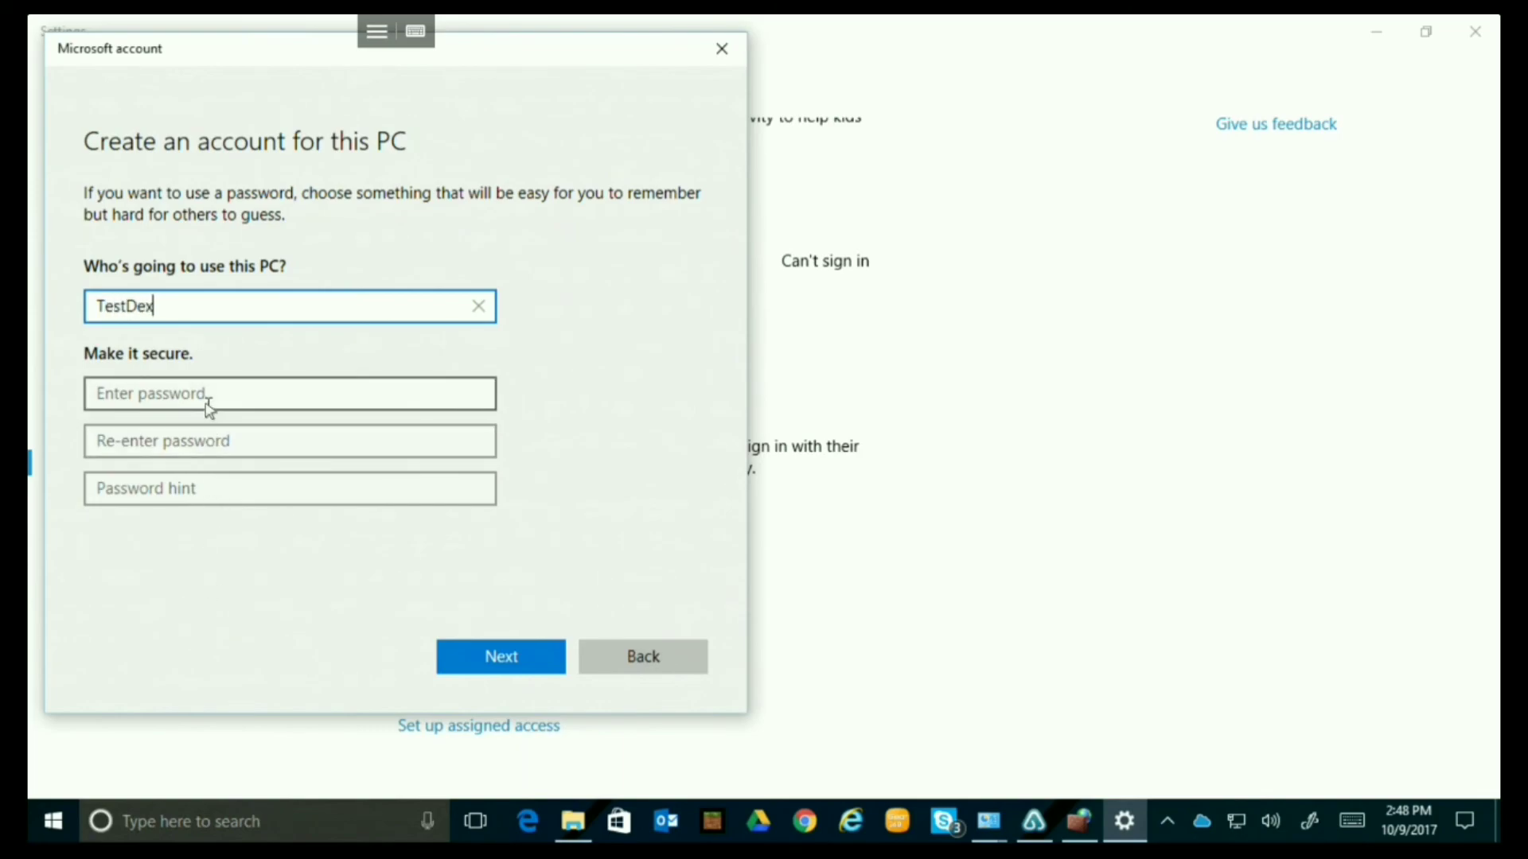
Enter the account password, reveal it to check, and confirm it.
{"action": "left_click", "coordinate": [212, 395]}
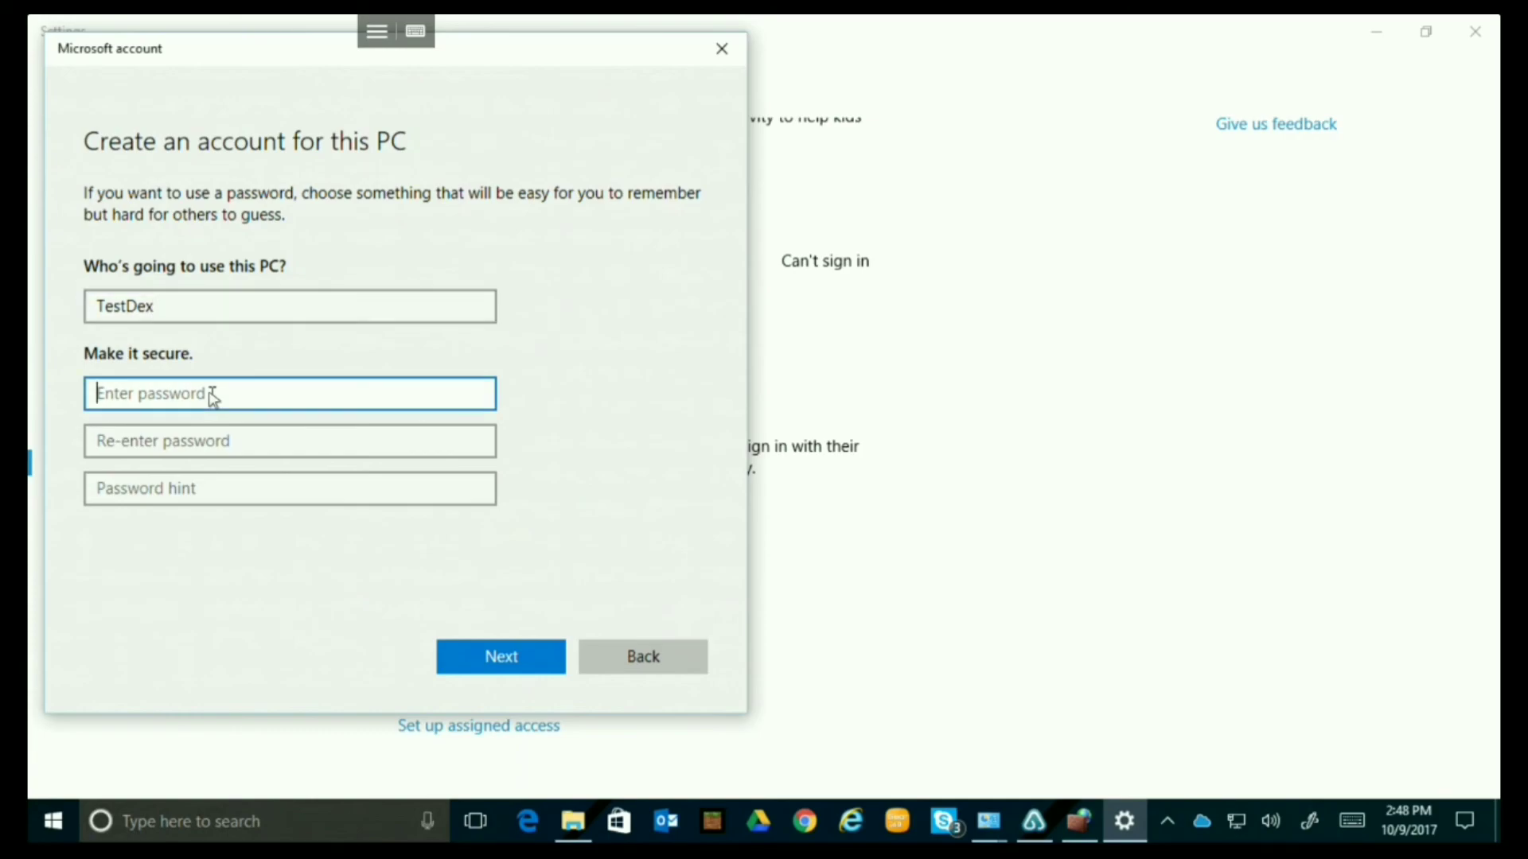
{"action": "type", "text": "•••••••••"}
{"action": "left_click", "coordinate": [482, 395]}
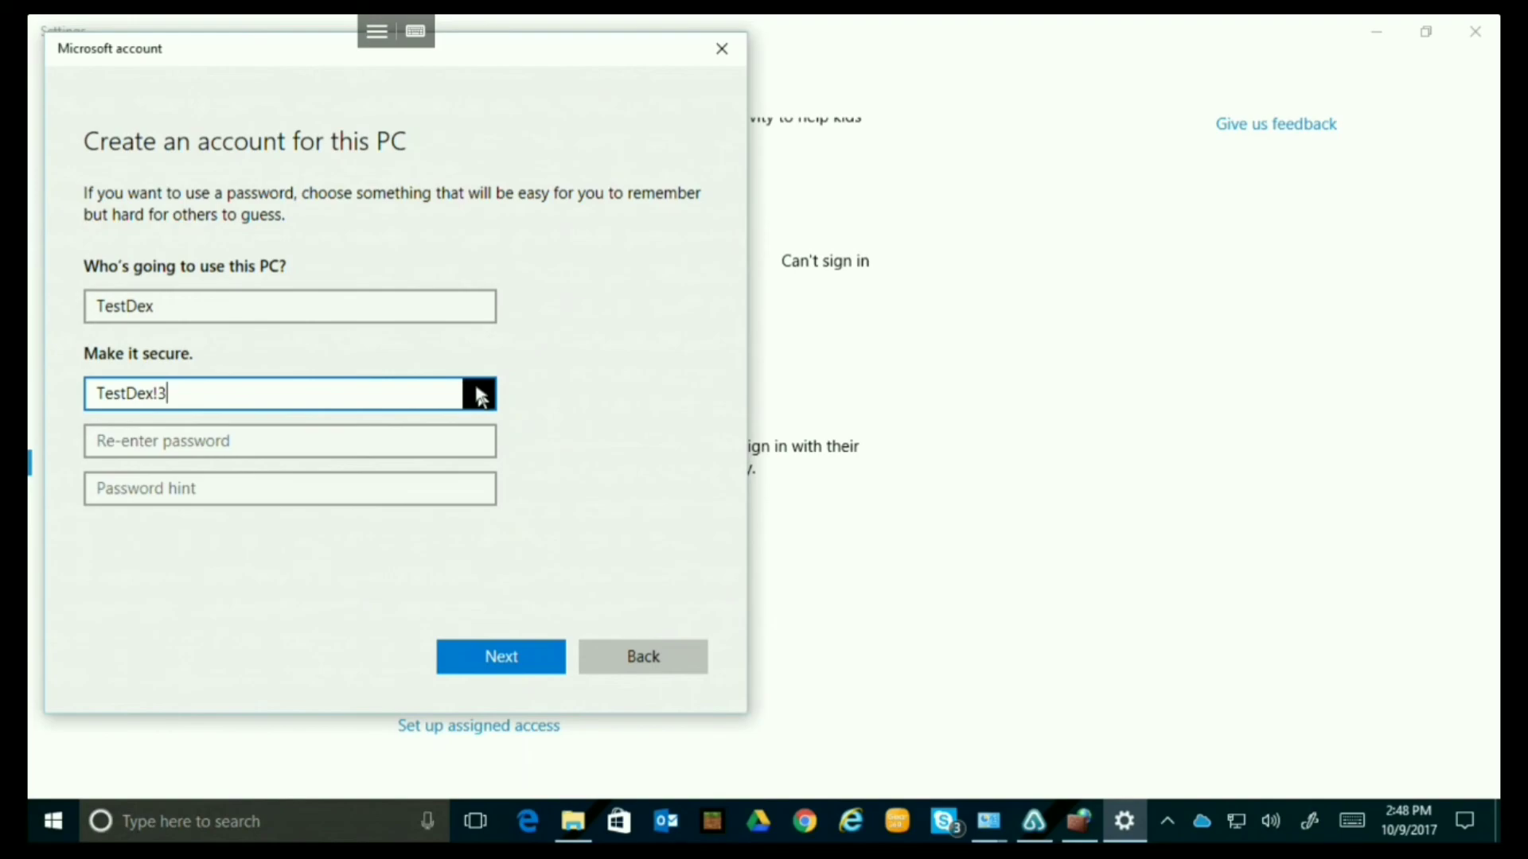
{"action": "left_click", "coordinate": [416, 455]}
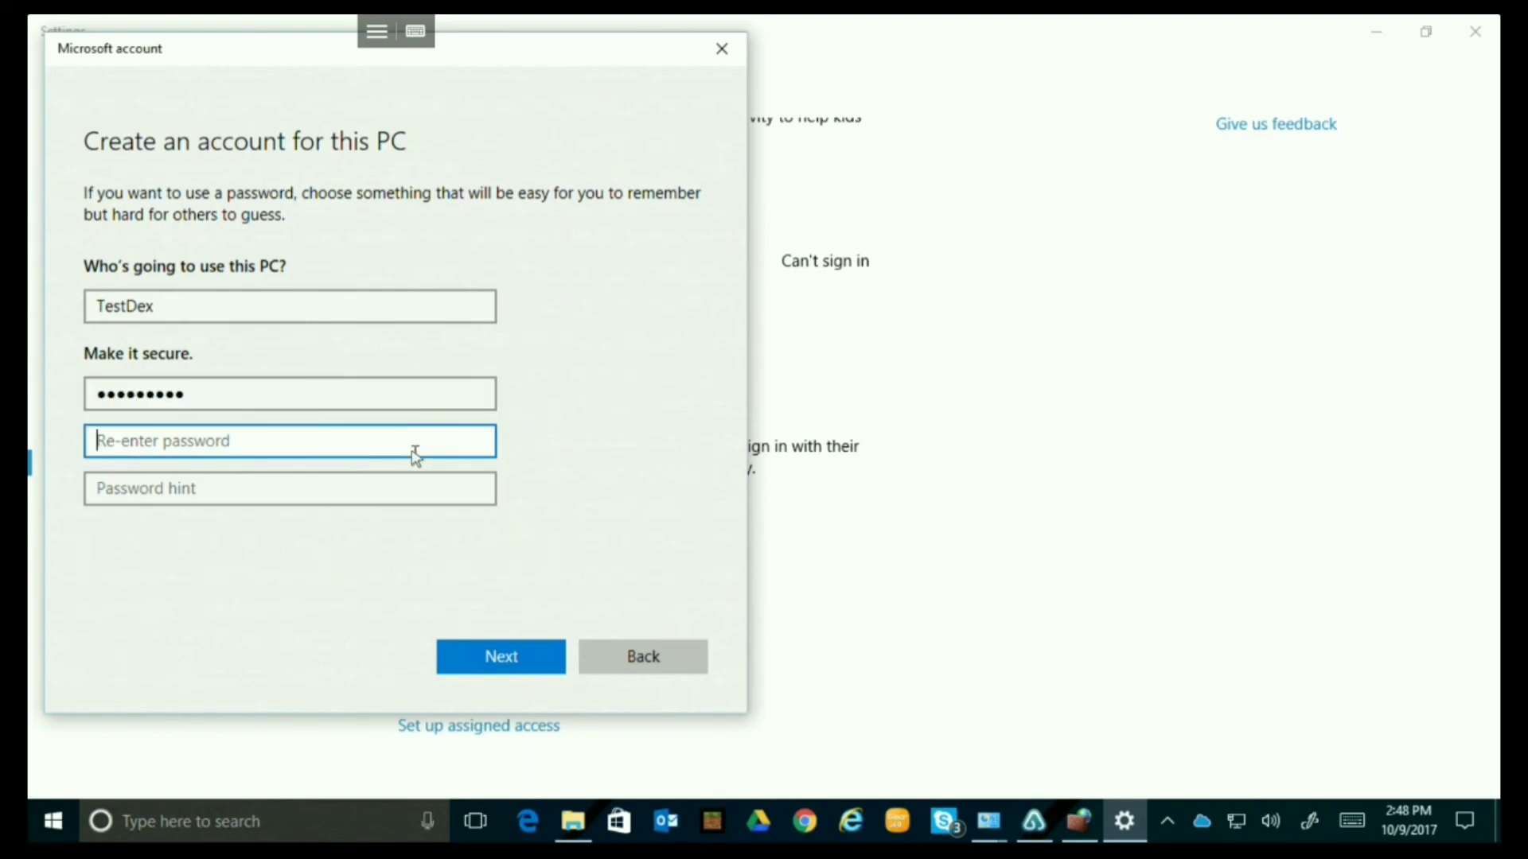
{"action": "type", "text": "TestDe"}
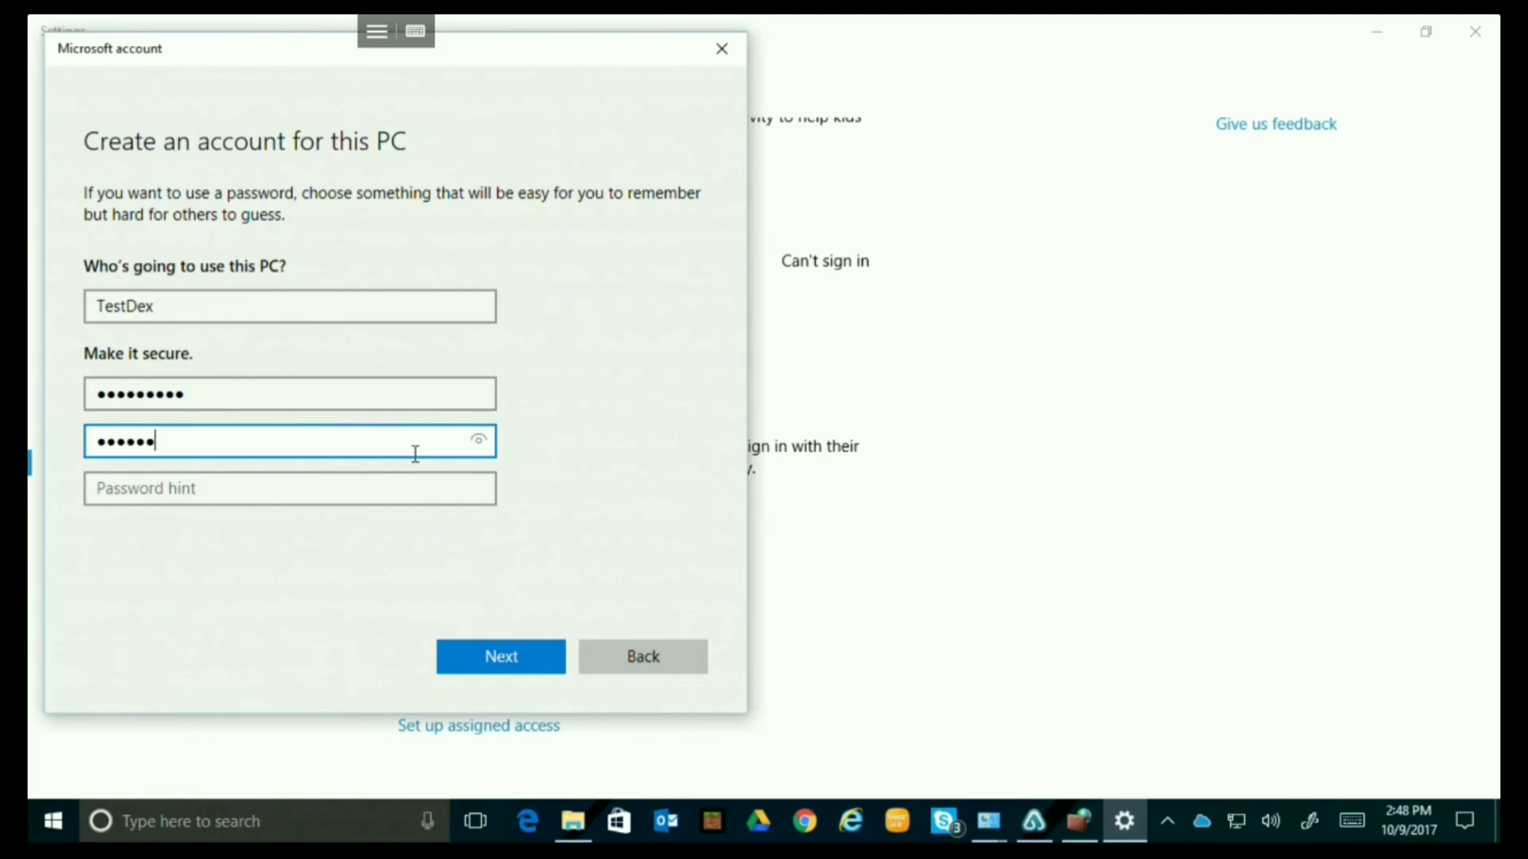
{"action": "type", "text": "x!3"}
Enter a password hint with its characters spaced out and finish creating the account.
{"action": "left_click", "coordinate": [224, 495]}
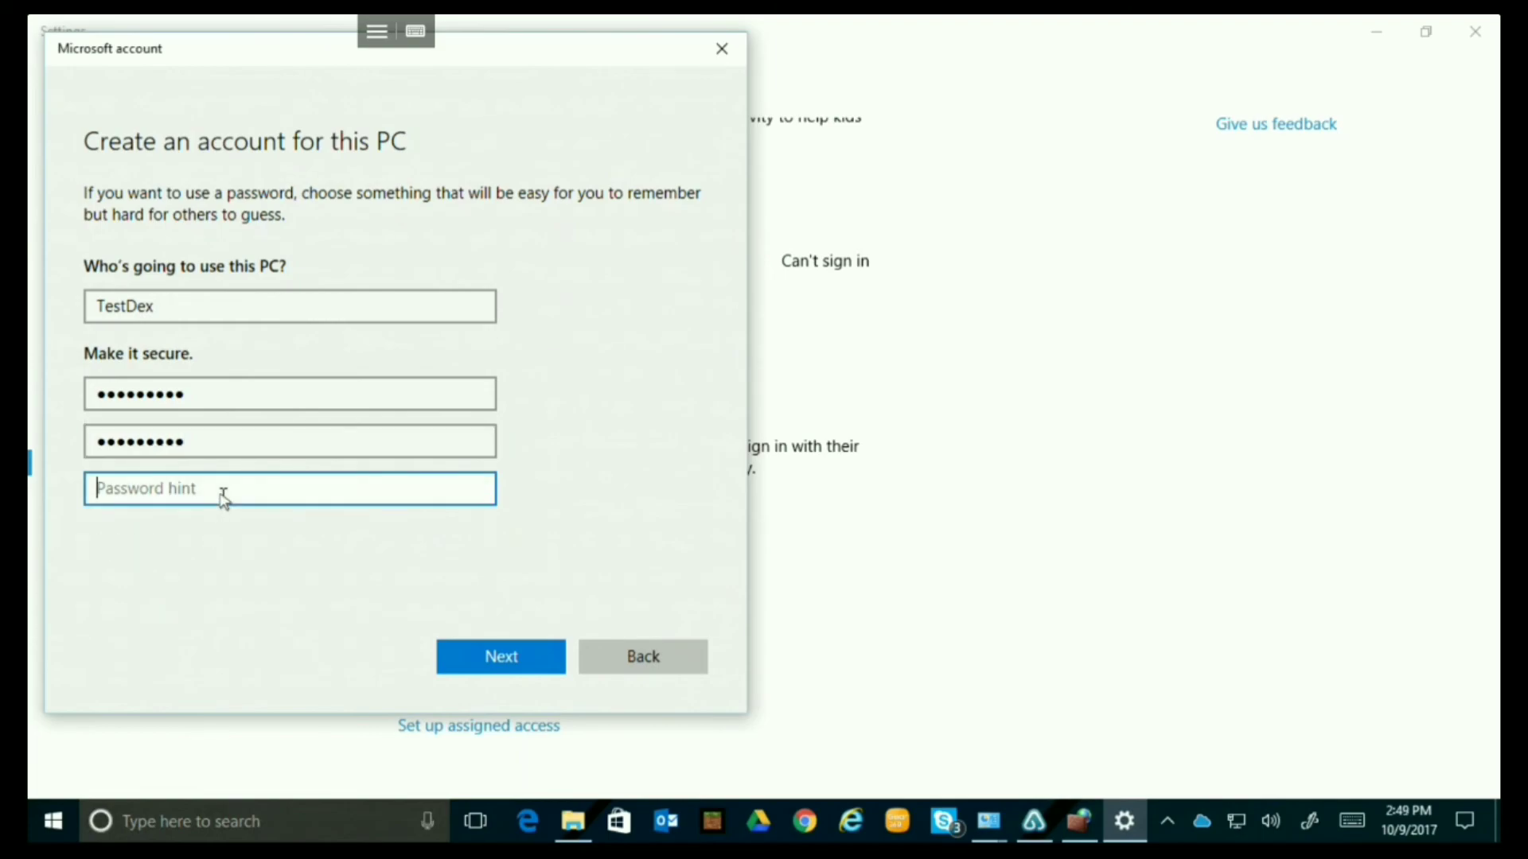
{"action": "type", "text": "TestDex!3"}
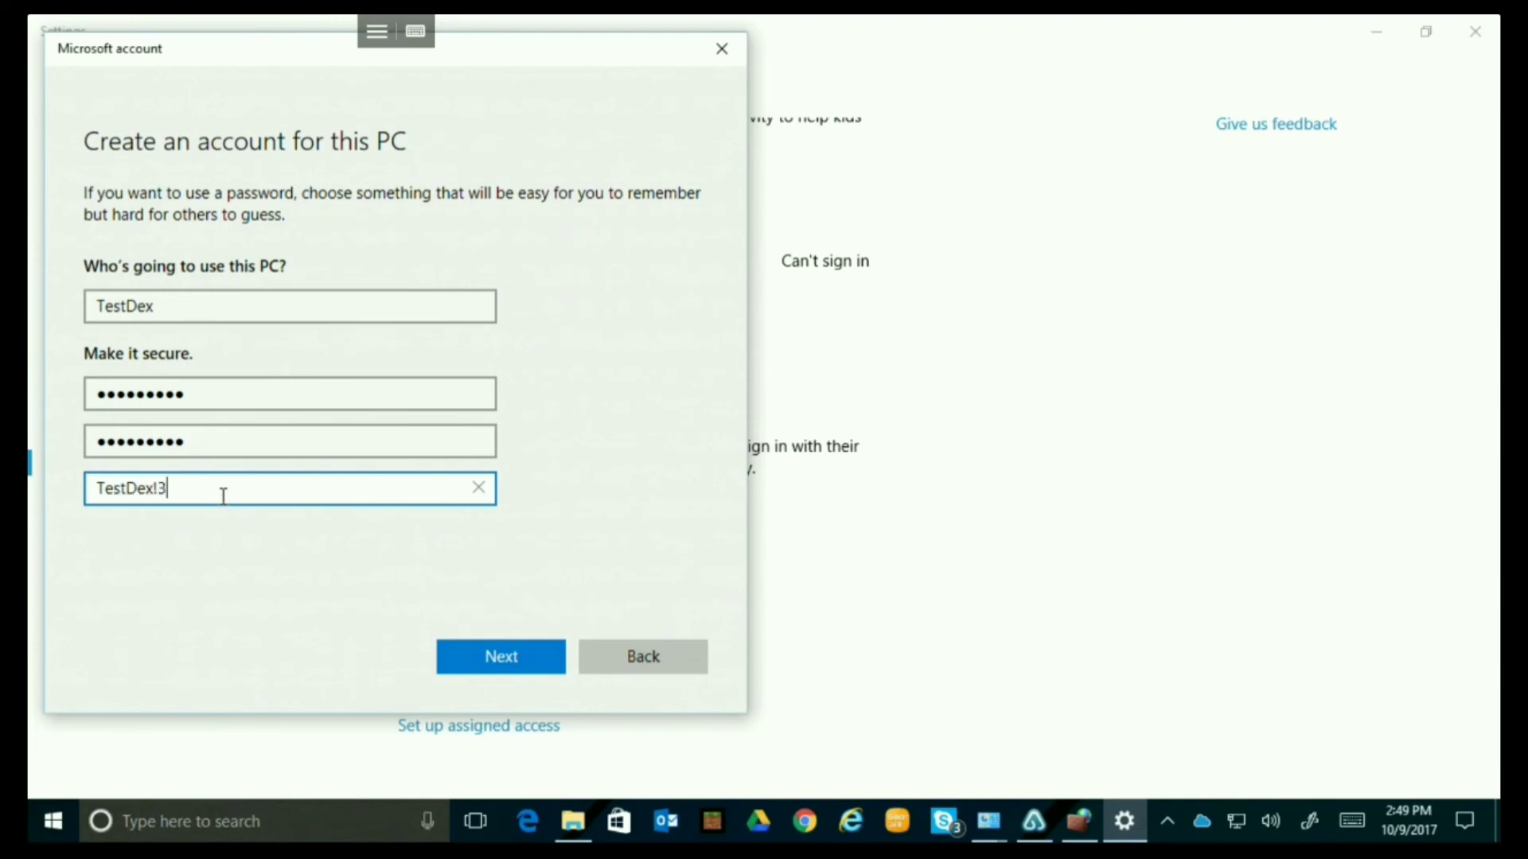
{"action": "key", "text": "Left"}
{"action": "key", "text": "Left"}
{"action": "key", "text": "Left"}
{"action": "key", "text": "Left"}
{"action": "key", "text": "Left"}
{"action": "key", "text": "Left"}
{"action": "key", "text": "Left"}
{"action": "key", "text": "Left"}
{"action": "key", "text": "space"}
{"action": "key", "text": "Right"}
{"action": "key", "text": "space"}
{"action": "key", "text": "Right"}
{"action": "key", "text": "space"}
{"action": "key", "text": "Right"}
{"action": "key", "text": "space"}
{"action": "key", "text": "Right"}
{"action": "key", "text": "space"}
{"action": "key", "text": "Right"}
{"action": "key", "text": "space"}
{"action": "key", "text": "Right"}
{"action": "key", "text": "space"}
{"action": "key", "text": "Right"}
{"action": "key", "text": "space"}
{"action": "key", "text": "Right"}
{"action": "key", "text": "space"}
{"action": "key", "text": "BackSpace"}
{"action": "left_click", "coordinate": [492, 661]}
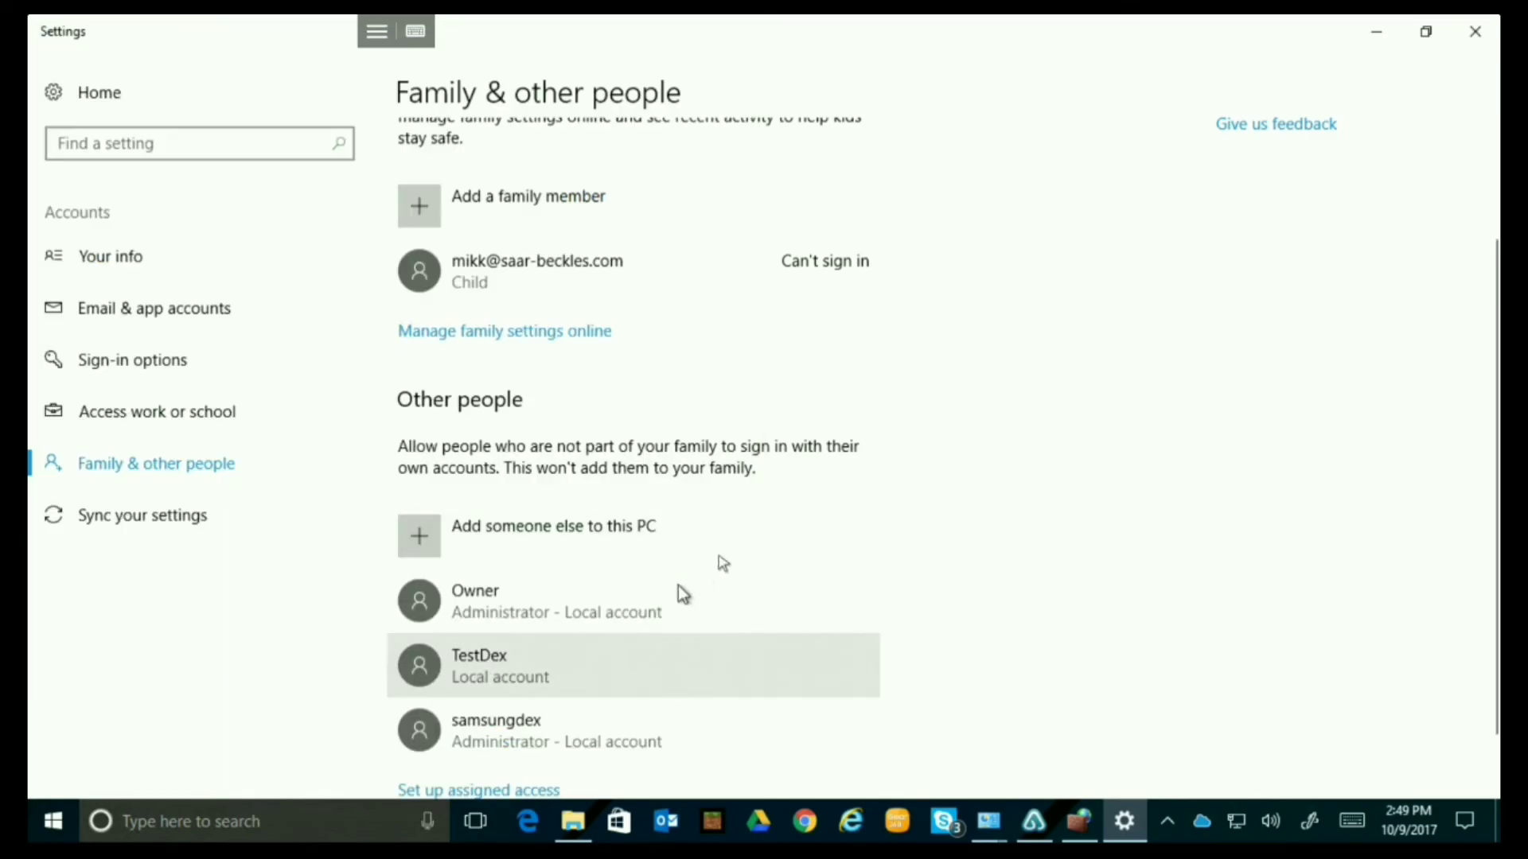
Open the File Sharing dialog from the Sharing tab of the TestDex folder's Properties on C:.
{"action": "left_click", "coordinate": [572, 822]}
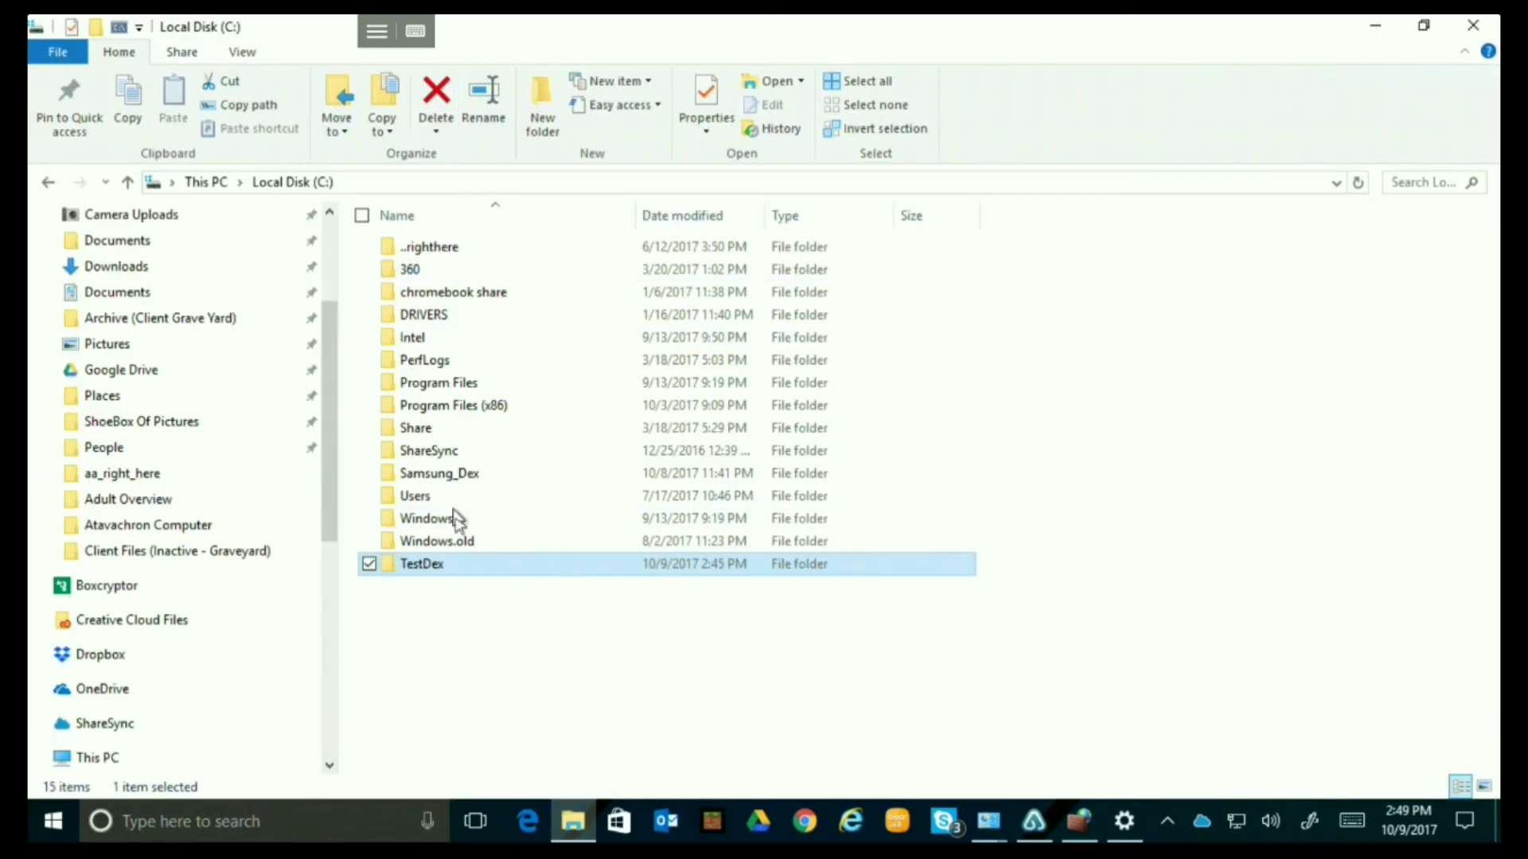
{"action": "right_click", "coordinate": [475, 569]}
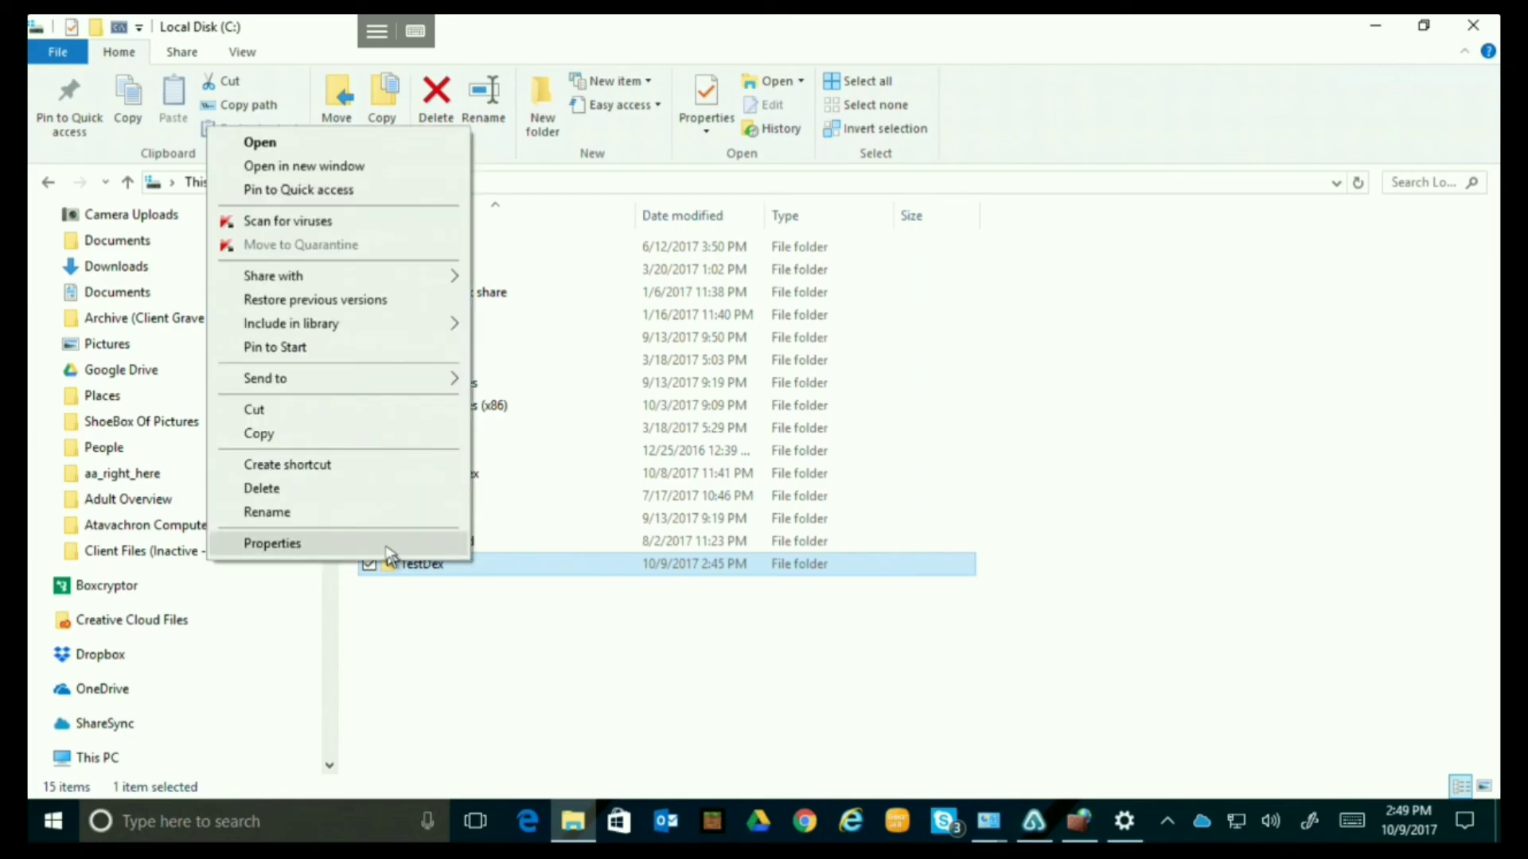
{"action": "left_click", "coordinate": [390, 544]}
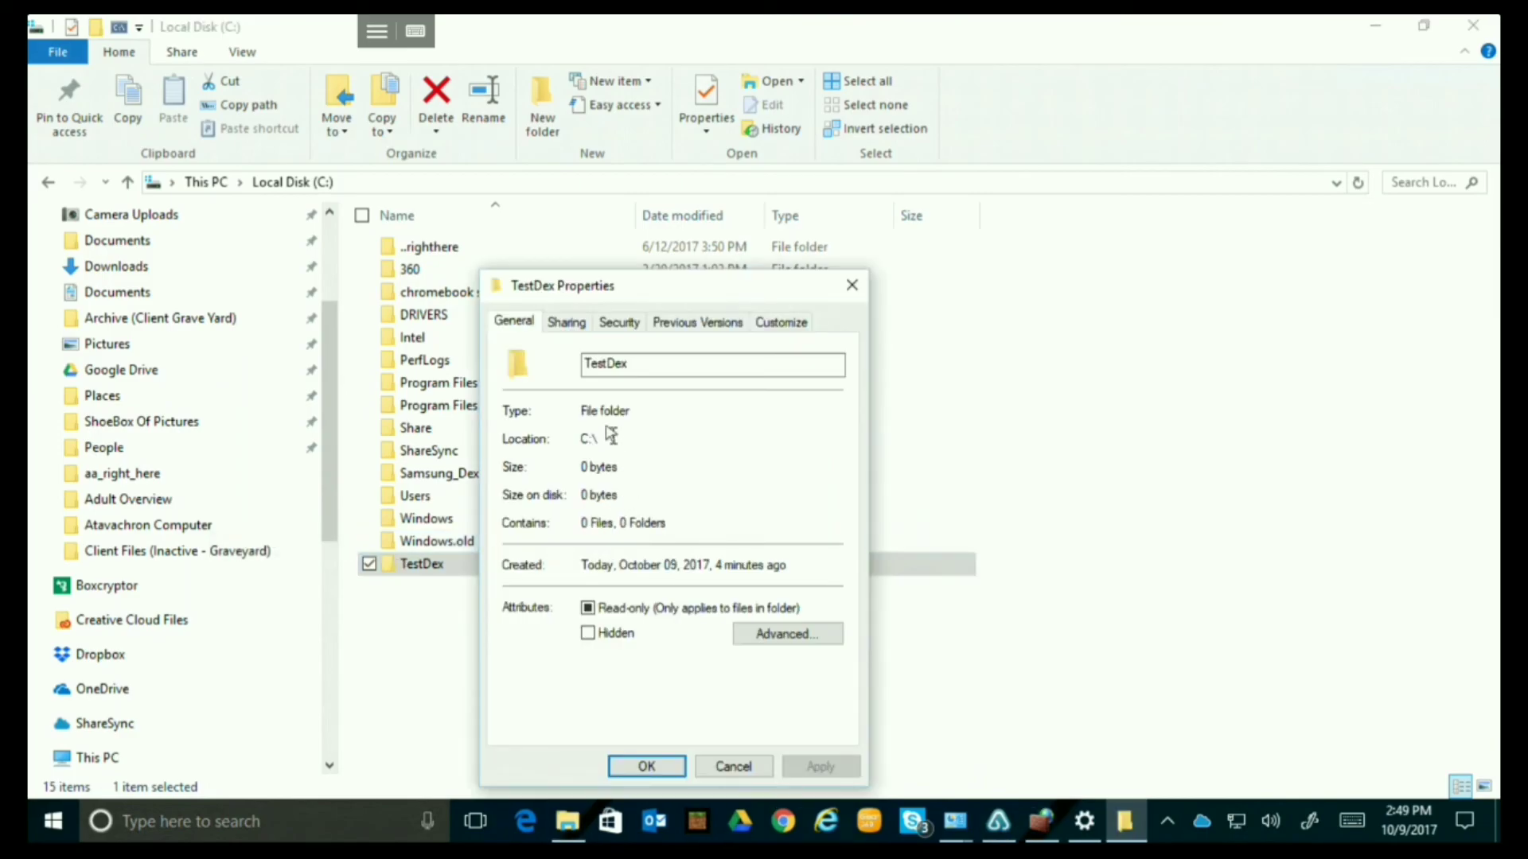
{"action": "left_click", "coordinate": [569, 325]}
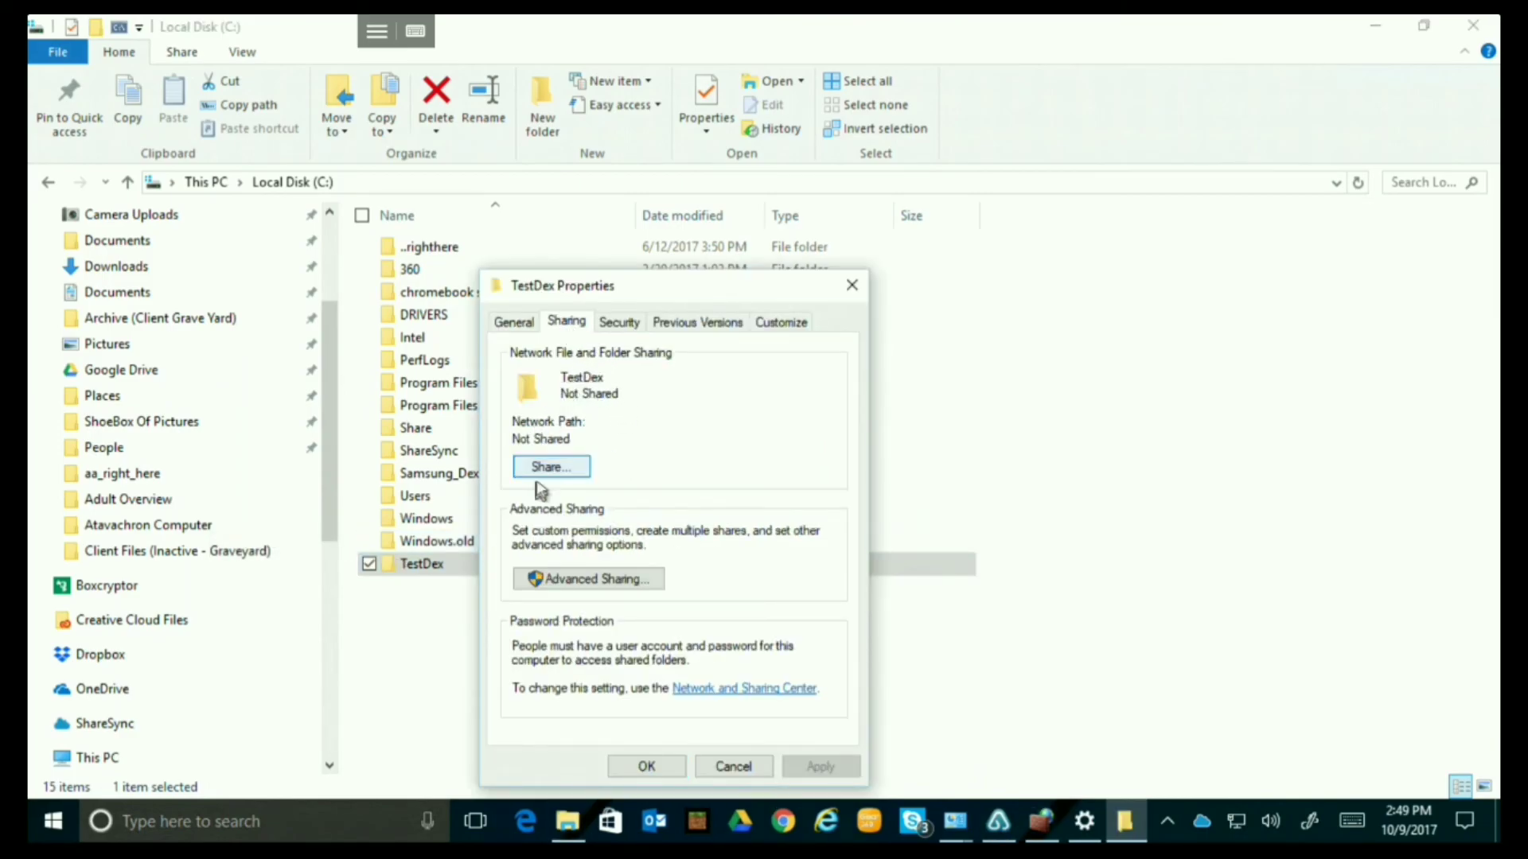
{"action": "left_click", "coordinate": [558, 471]}
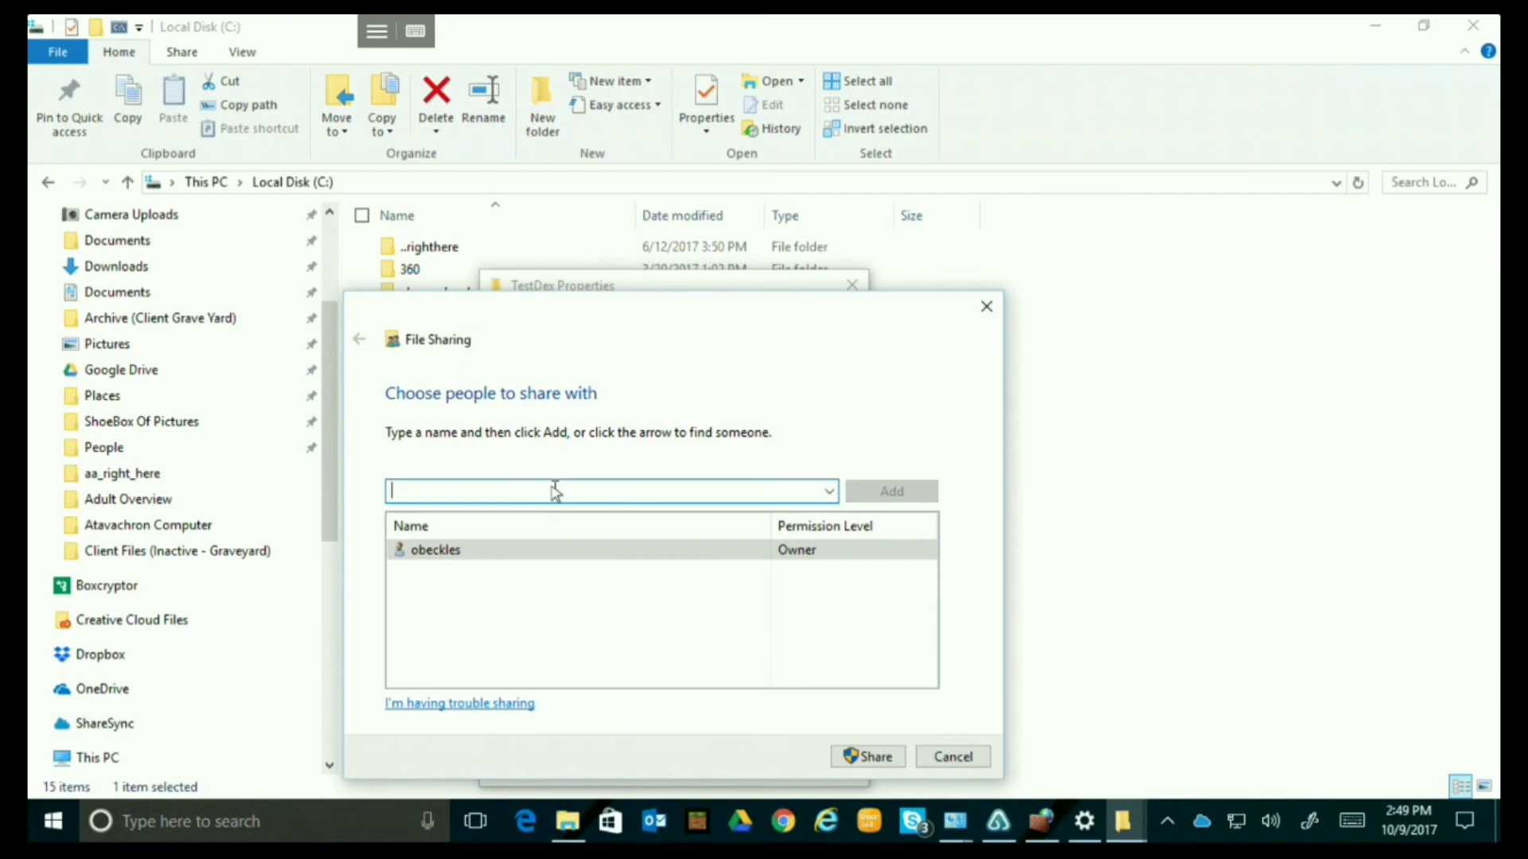
Share the folder with the TestDex user at Read/Write, giving network path \\LENNY\TestDex.
{"action": "type", "text": "Test"}
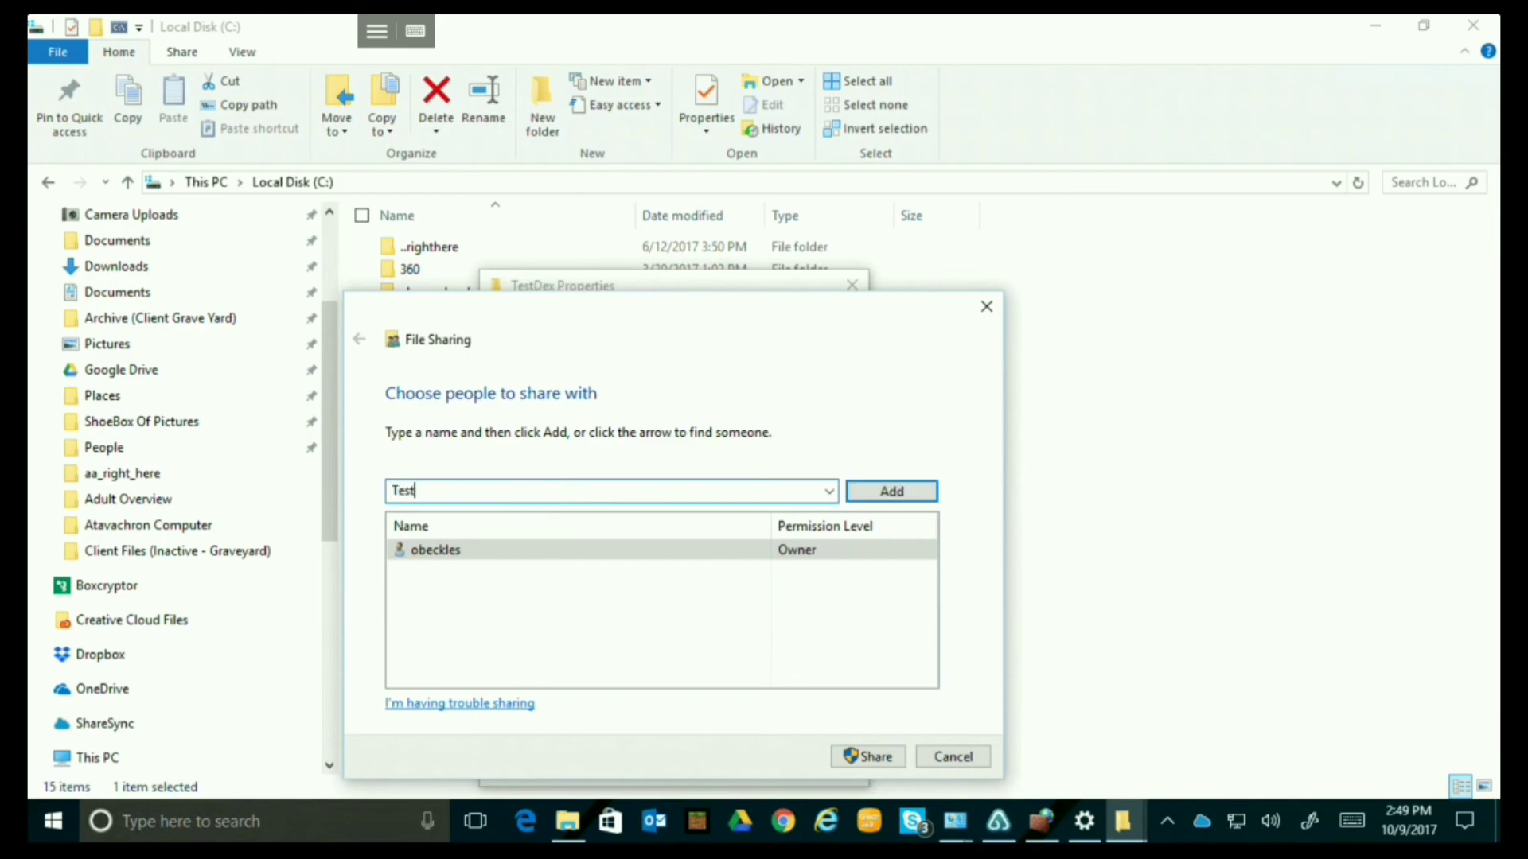
{"action": "type", "text": "Dex"}
{"action": "left_click", "coordinate": [891, 494]}
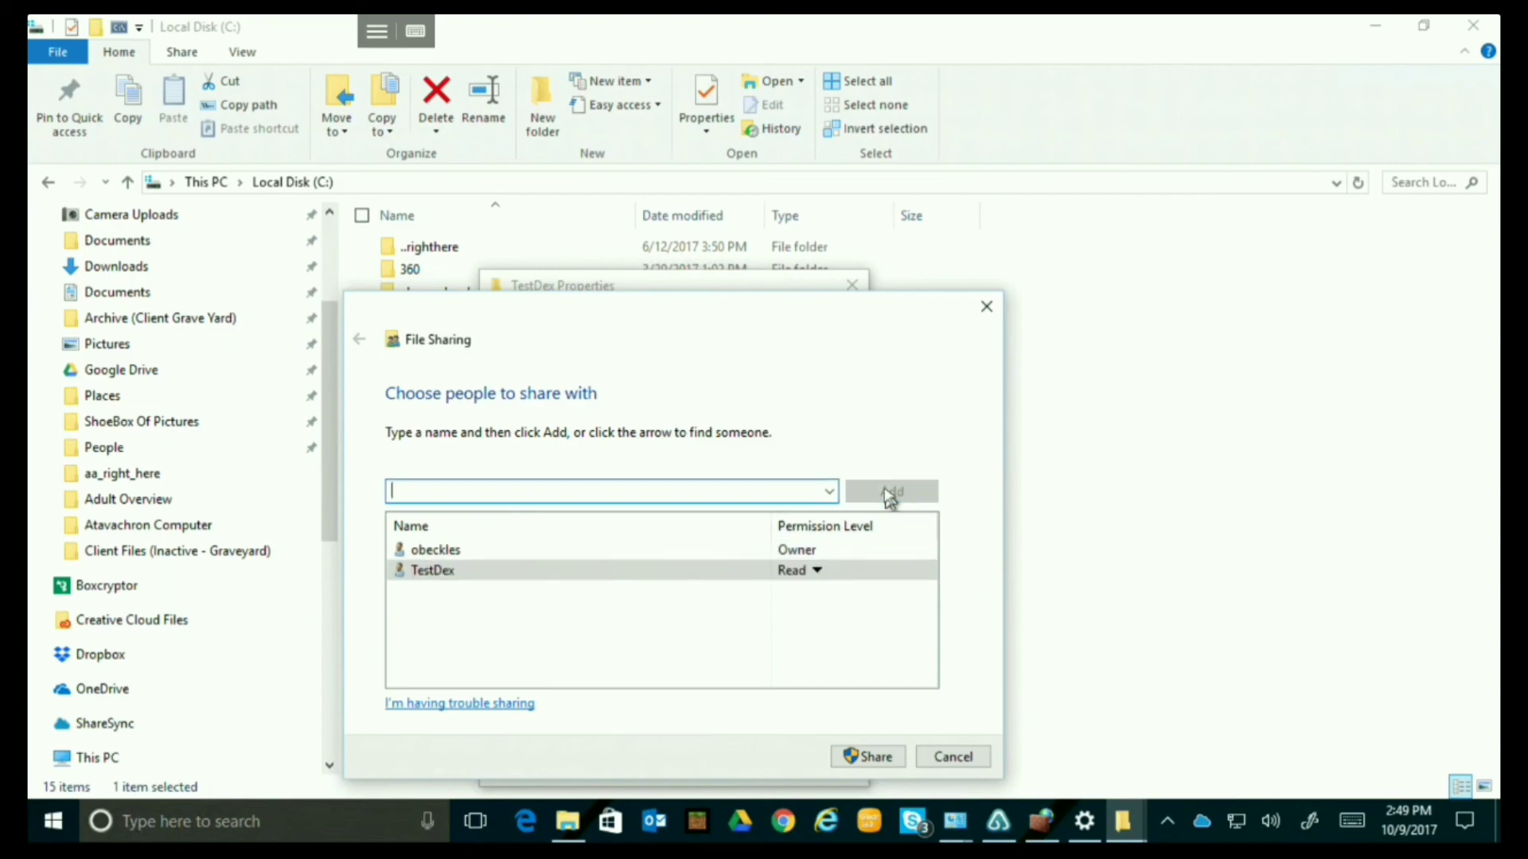
{"action": "left_click", "coordinate": [800, 568]}
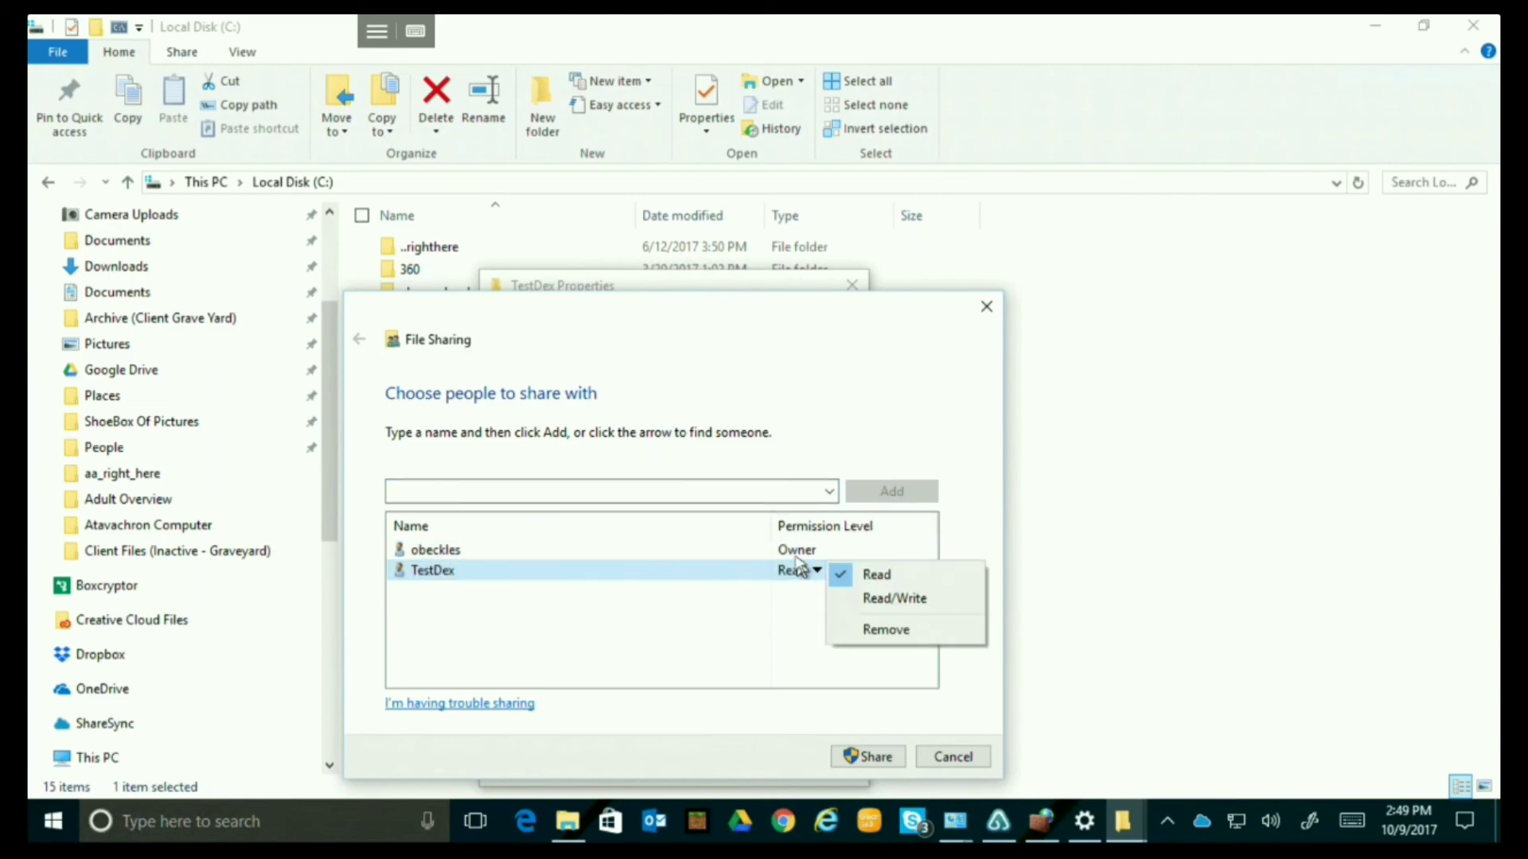
{"action": "left_click", "coordinate": [883, 598]}
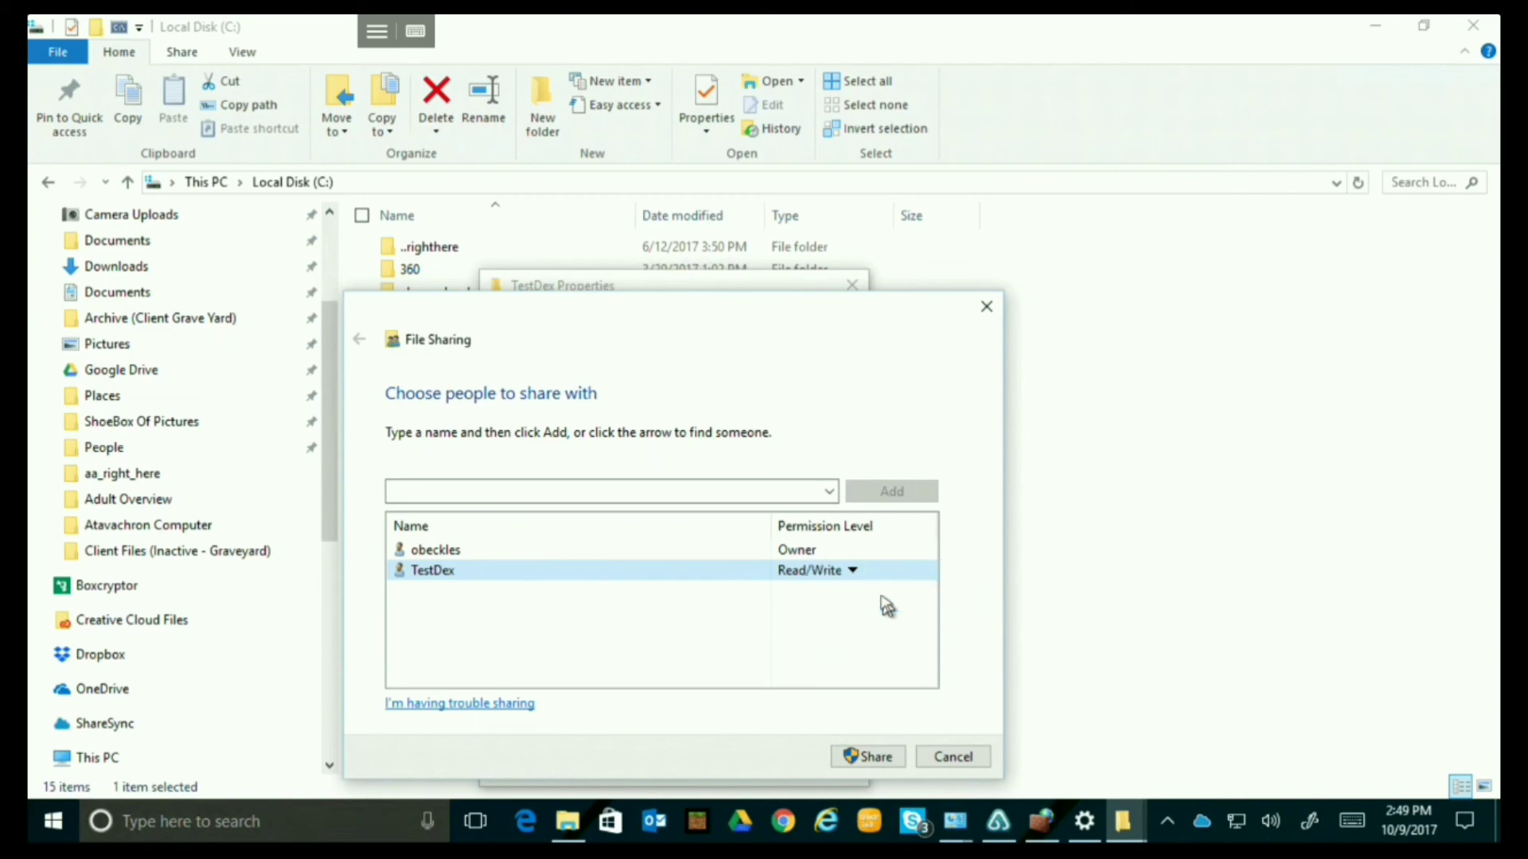
{"action": "left_click", "coordinate": [878, 757]}
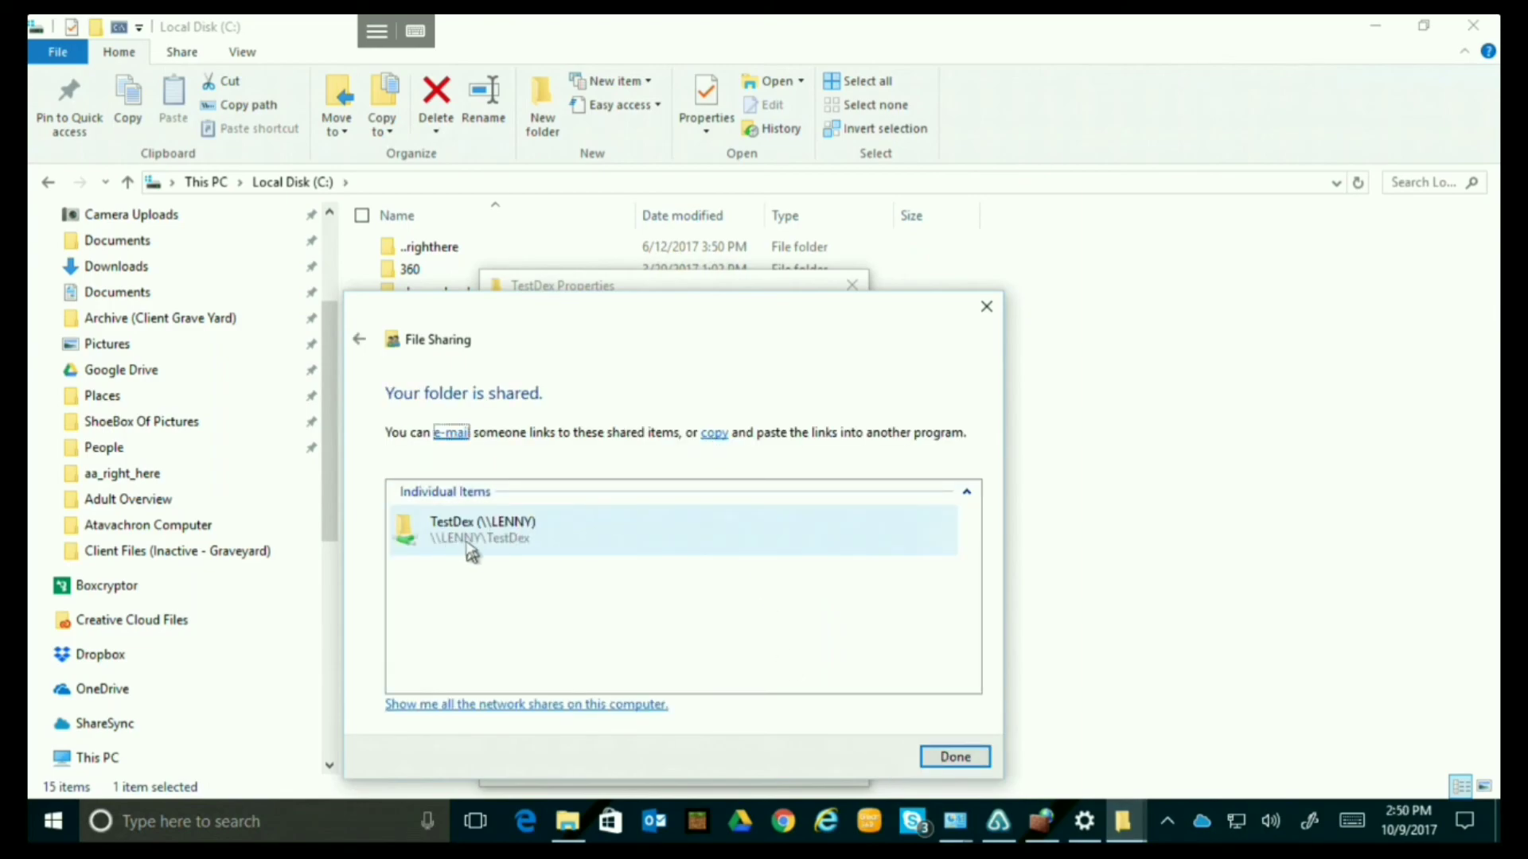
{"action": "left_click", "coordinate": [954, 757]}
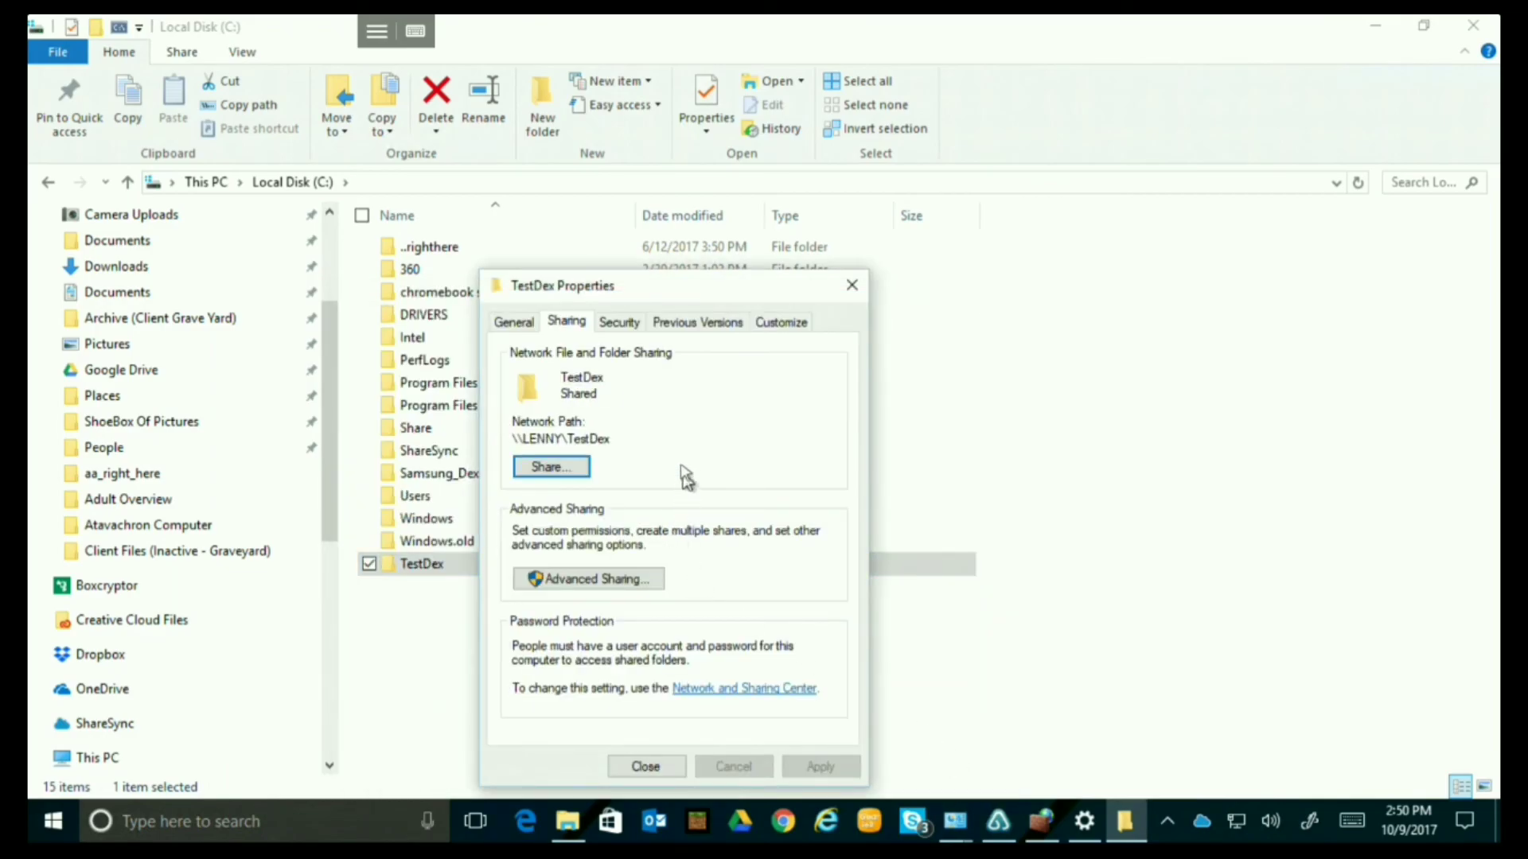
Review TestDex's Security permissions without changes, recheck the Sharing tab, and close Properties.
{"action": "left_click", "coordinate": [618, 325]}
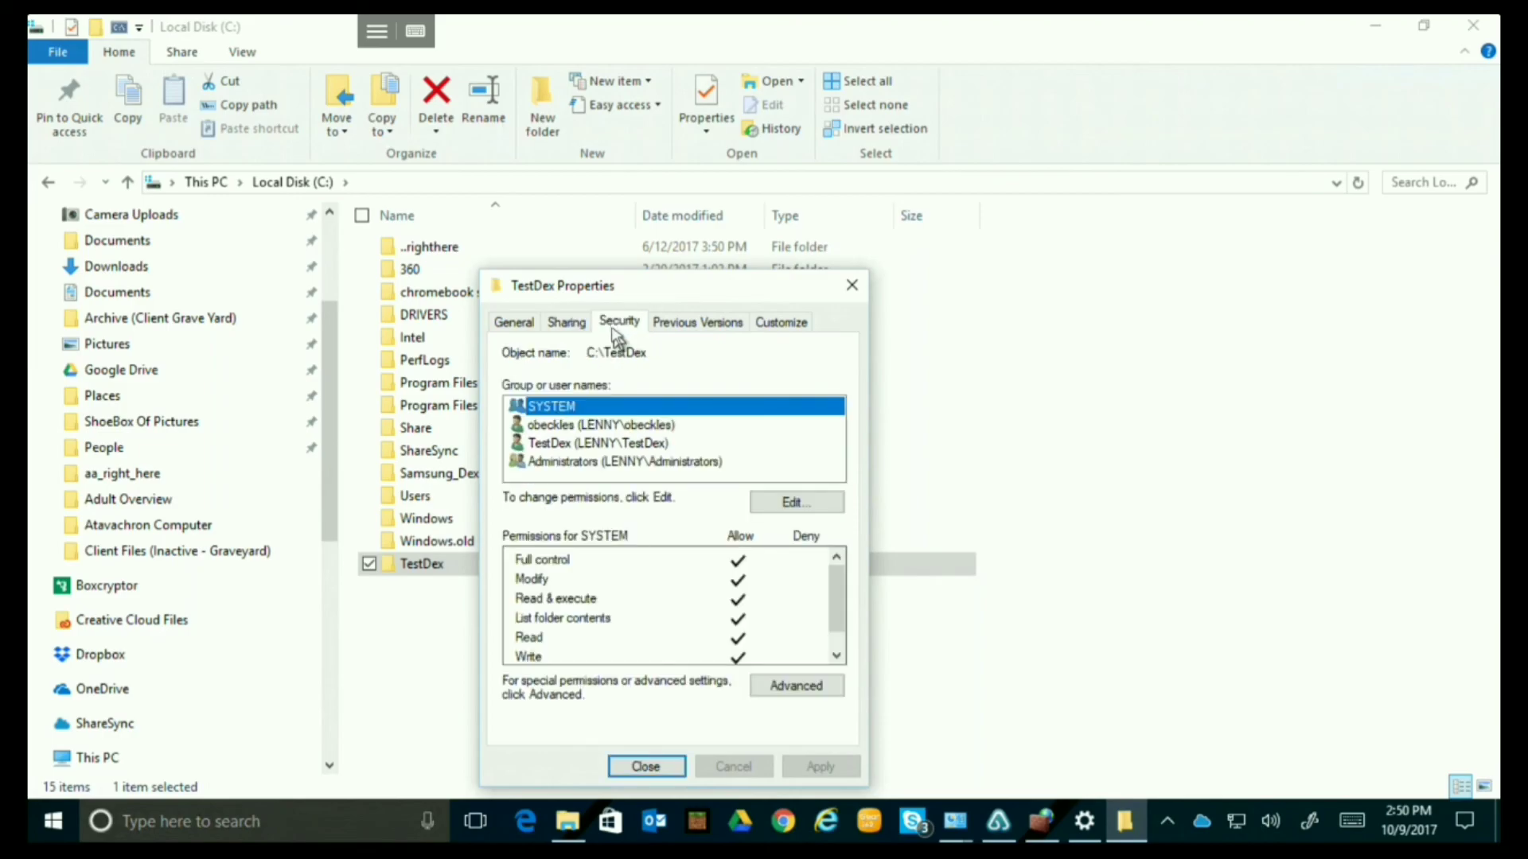
{"action": "left_click", "coordinate": [628, 444]}
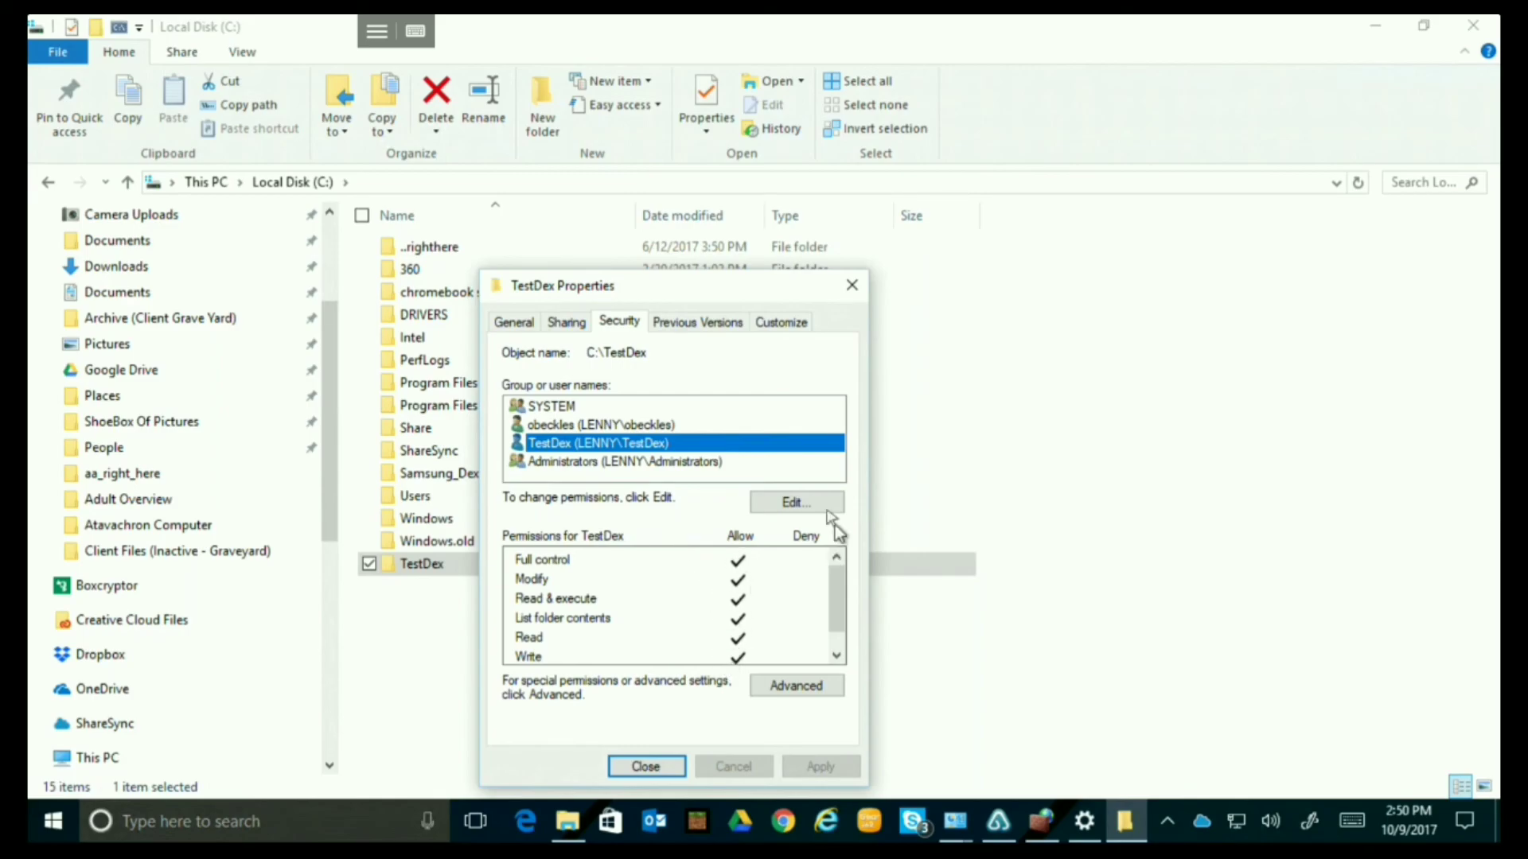
{"action": "left_click", "coordinate": [796, 503]}
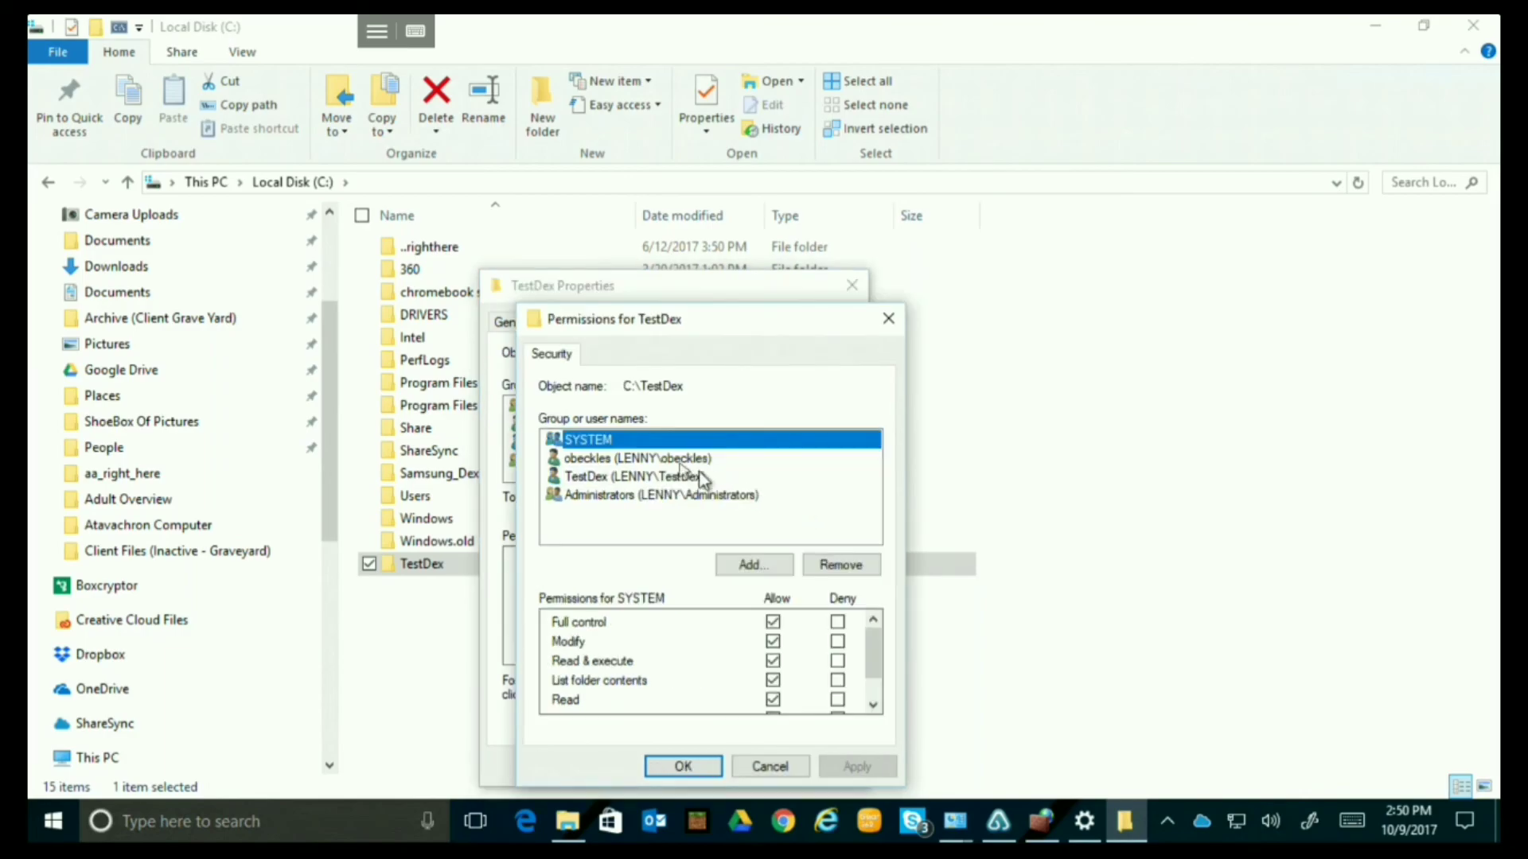
{"action": "left_click", "coordinate": [641, 462]}
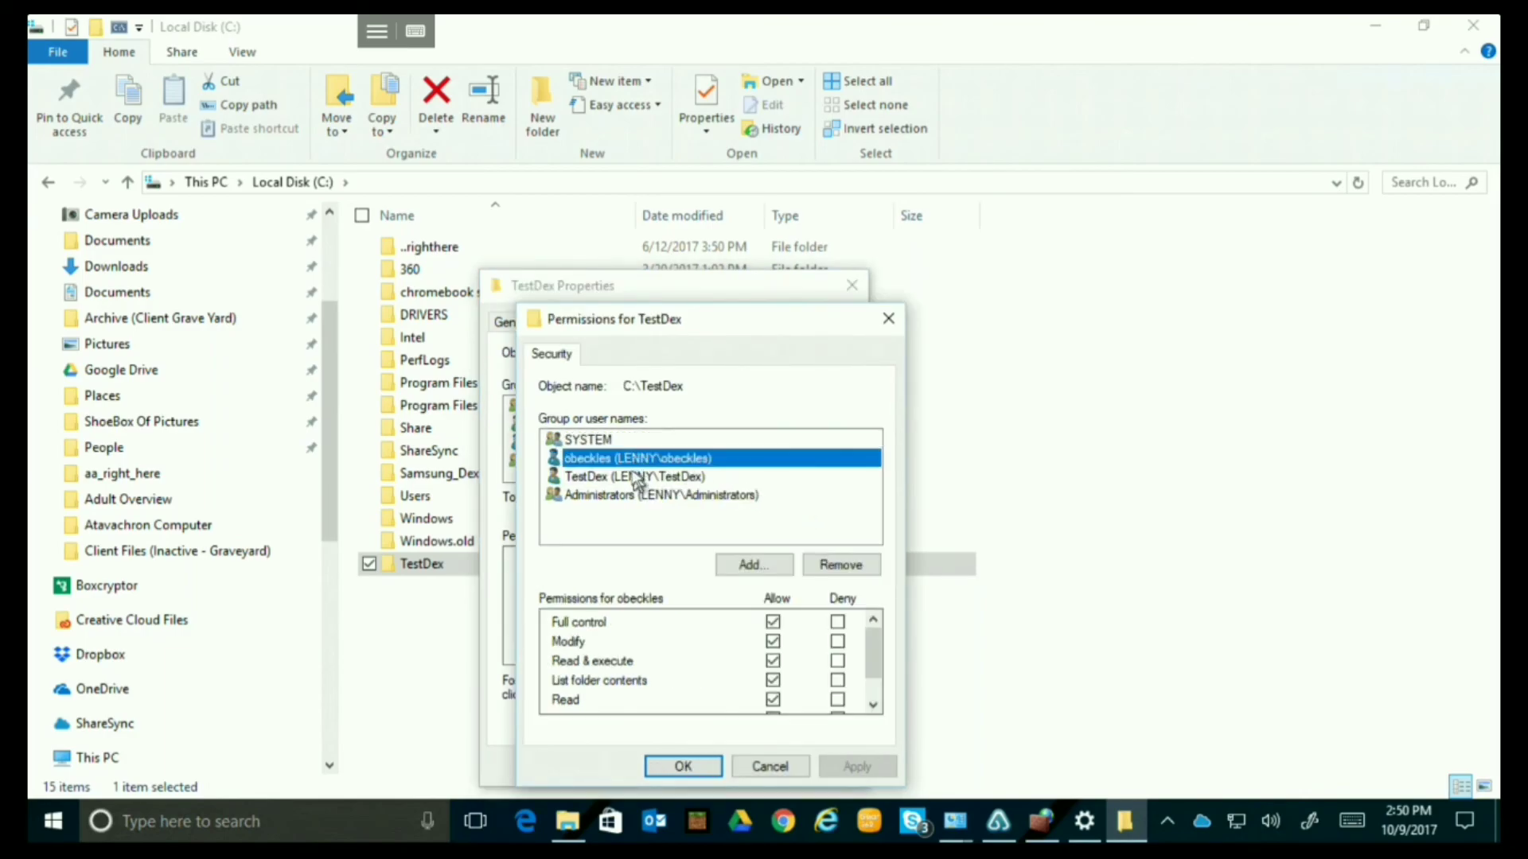
{"action": "left_click", "coordinate": [639, 479]}
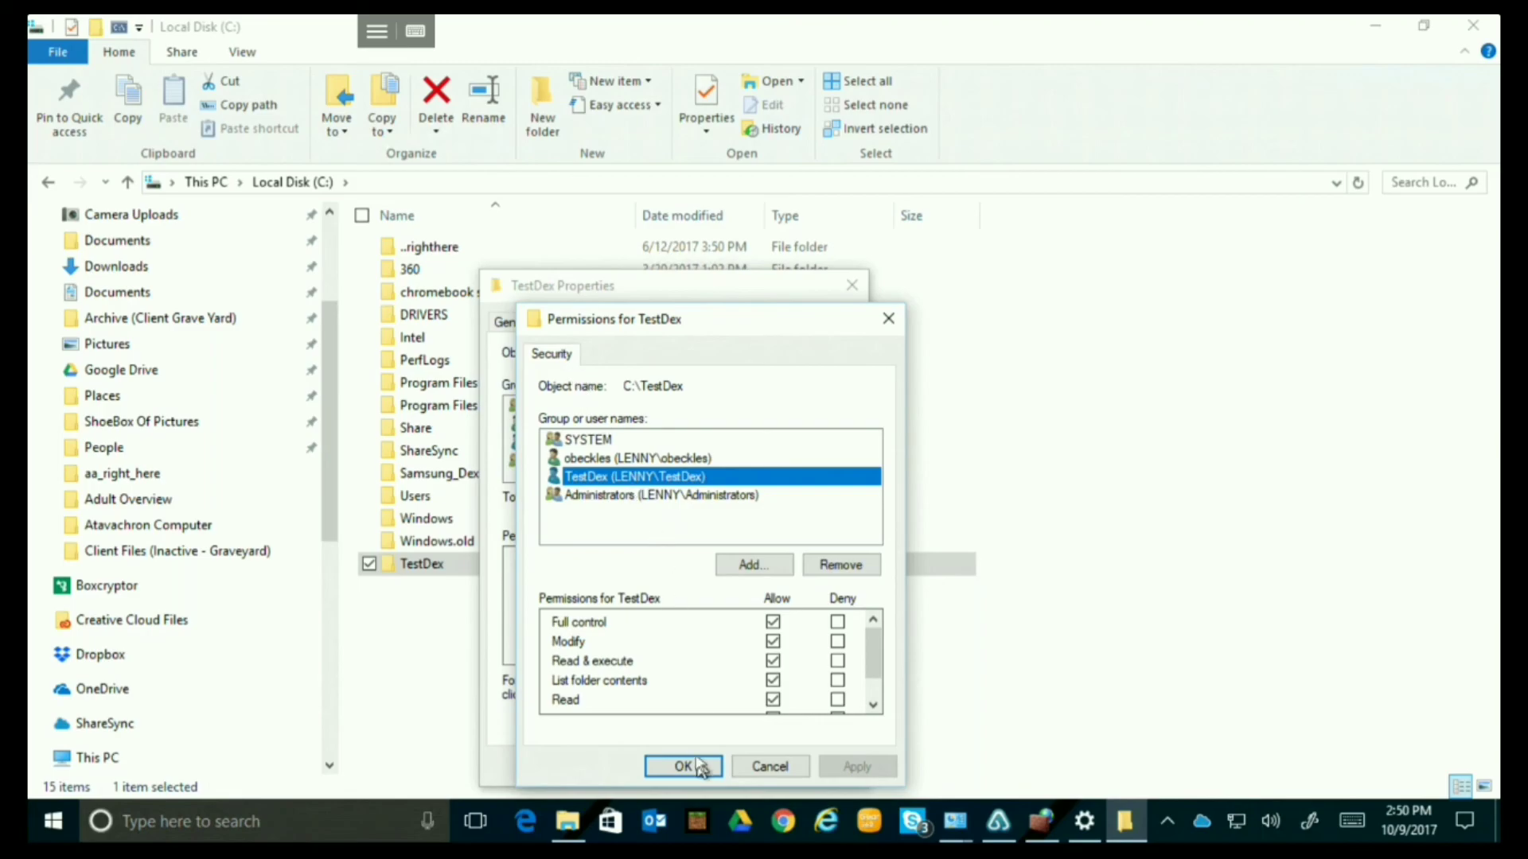
{"action": "left_click", "coordinate": [766, 766]}
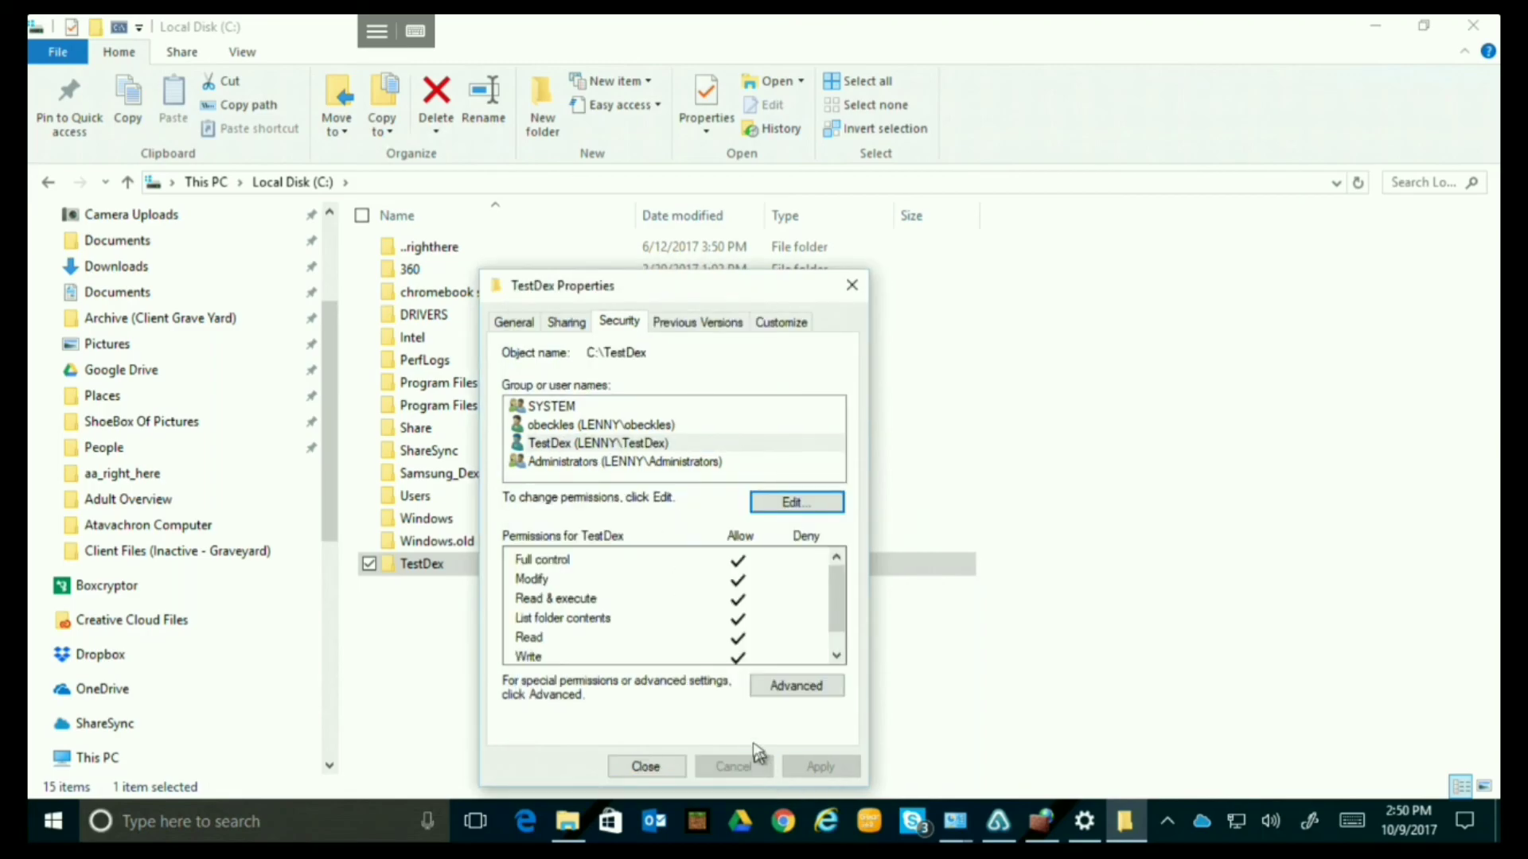
{"action": "left_click", "coordinate": [568, 324]}
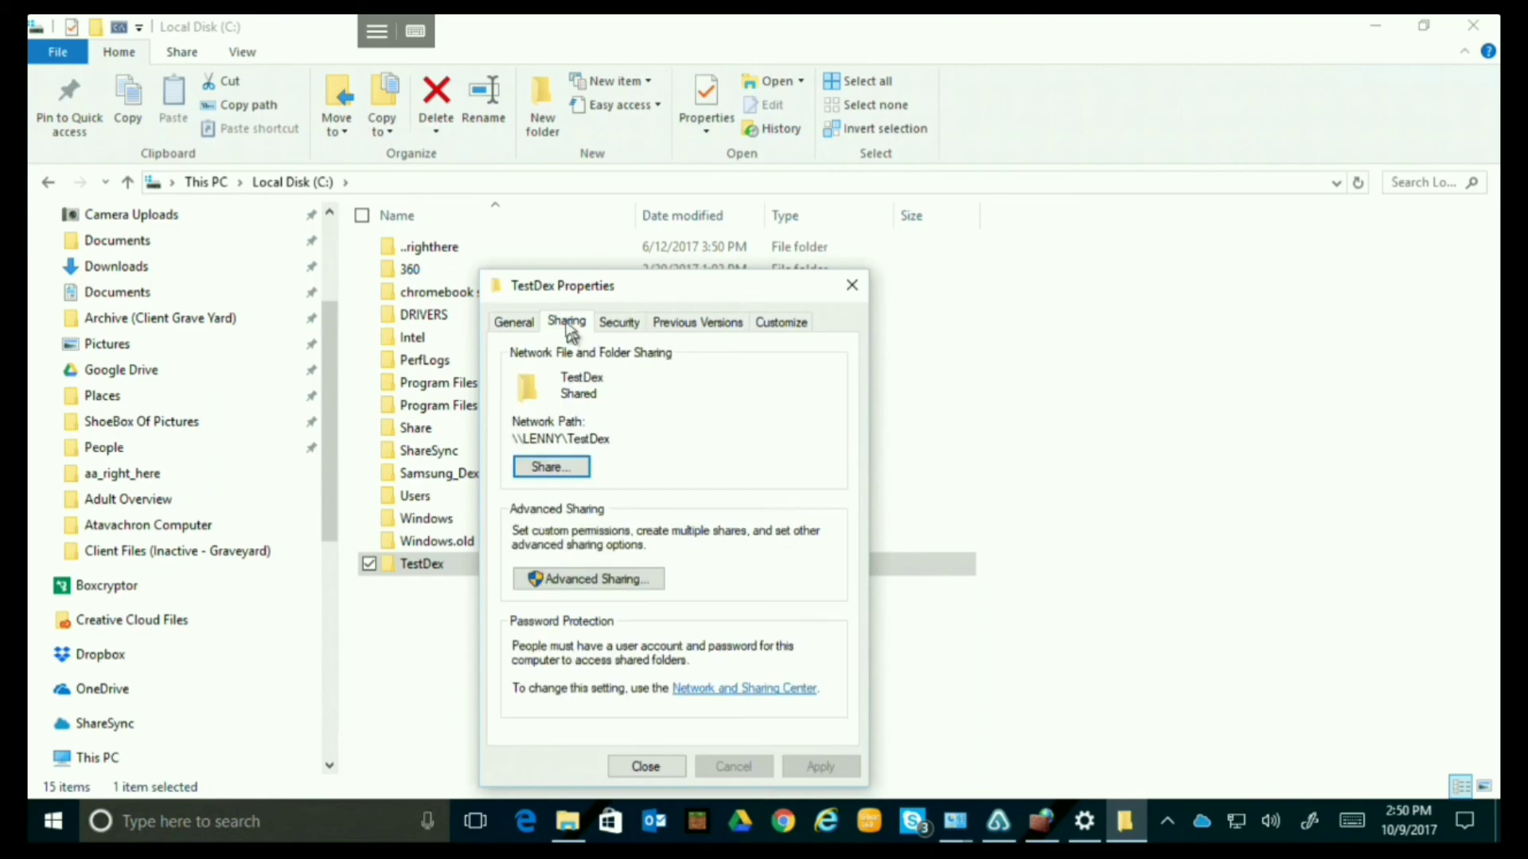
{"action": "left_click", "coordinate": [646, 767]}
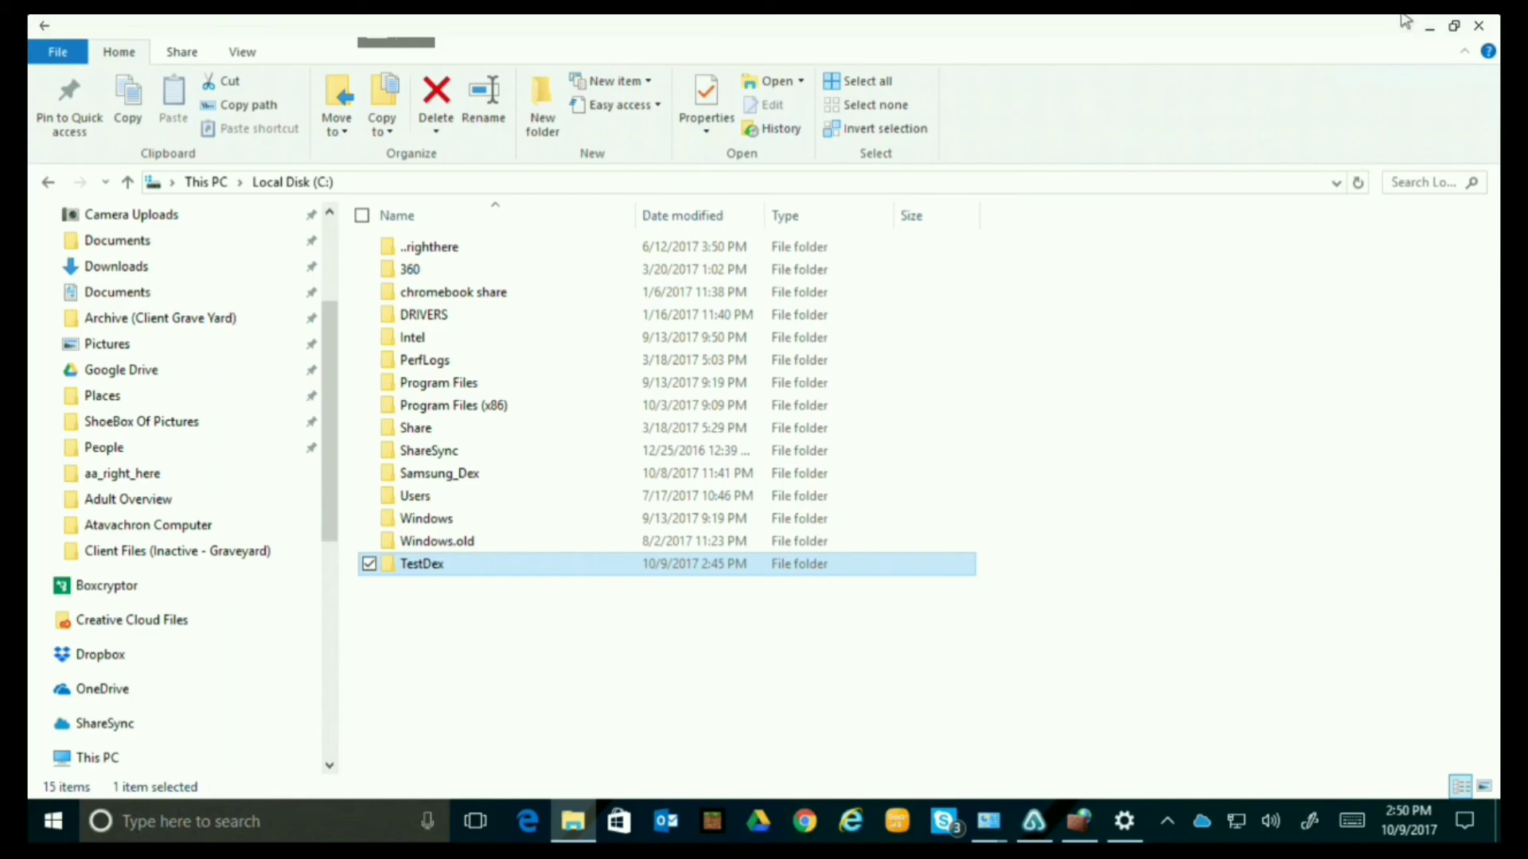
Minimise the remote desktop and launch ES File Explorer Pro on the DeX desktop.
{"action": "left_click", "coordinate": [1448, 25]}
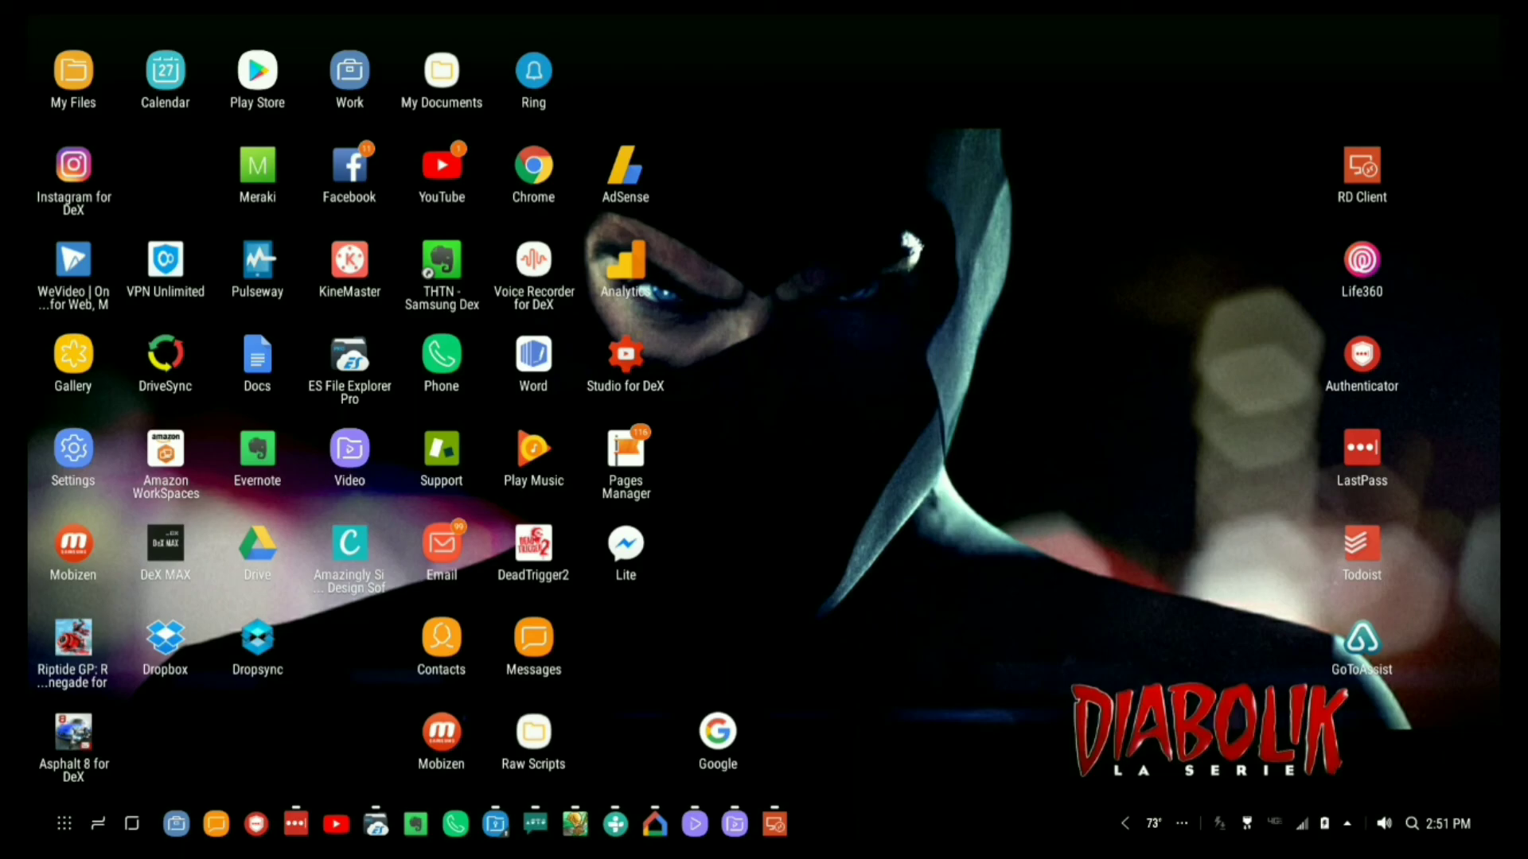
{"action": "left_click", "coordinate": [356, 364]}
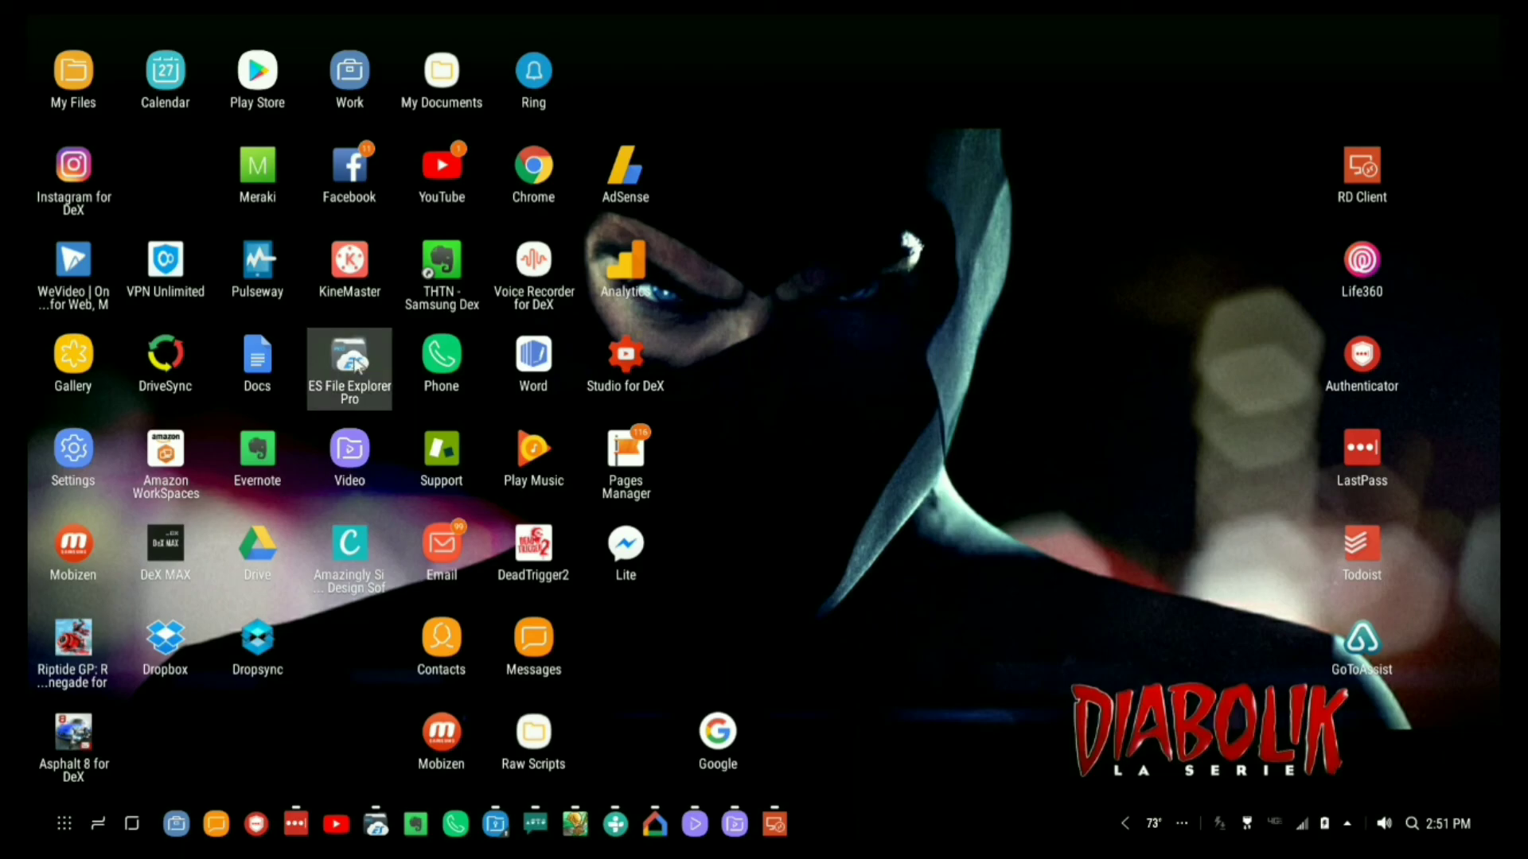
{"action": "double_click", "coordinate": [356, 365]}
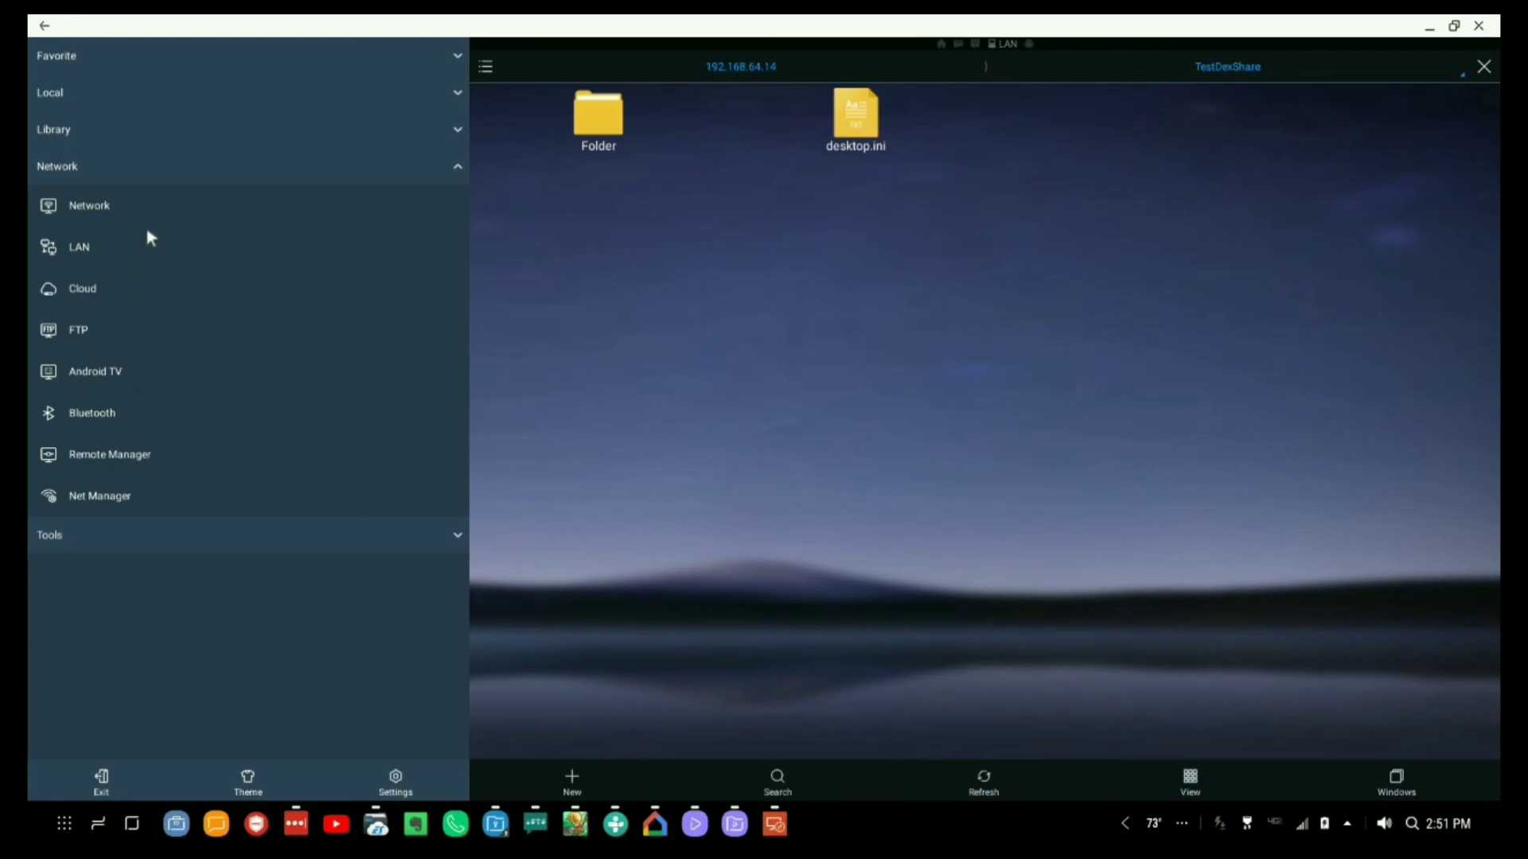
Start adding a new LAN server connection from the Network view.
{"action": "left_click", "coordinate": [84, 207]}
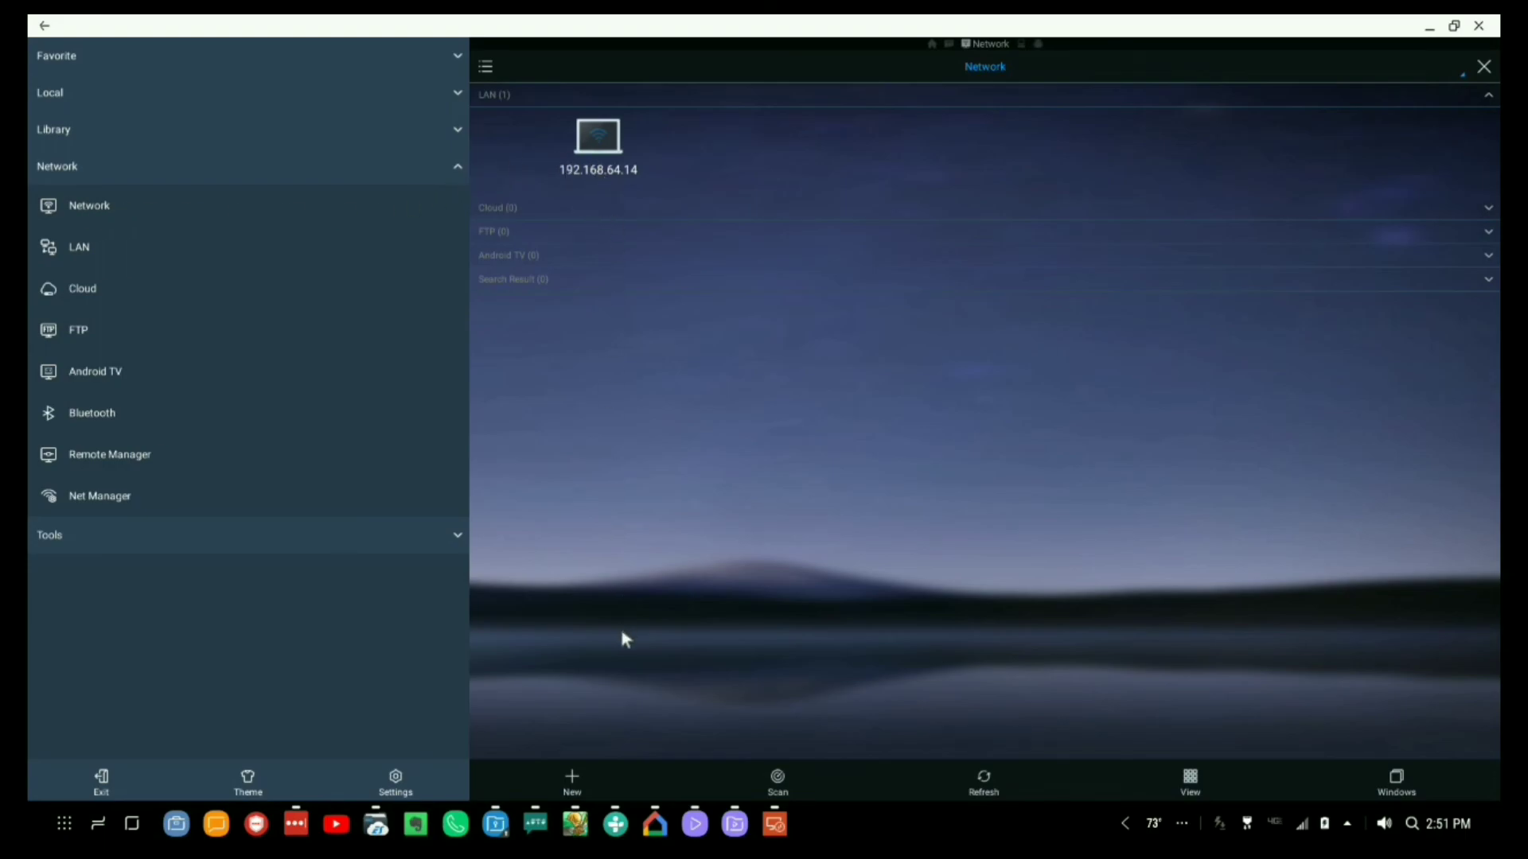
{"action": "left_click", "coordinate": [572, 780]}
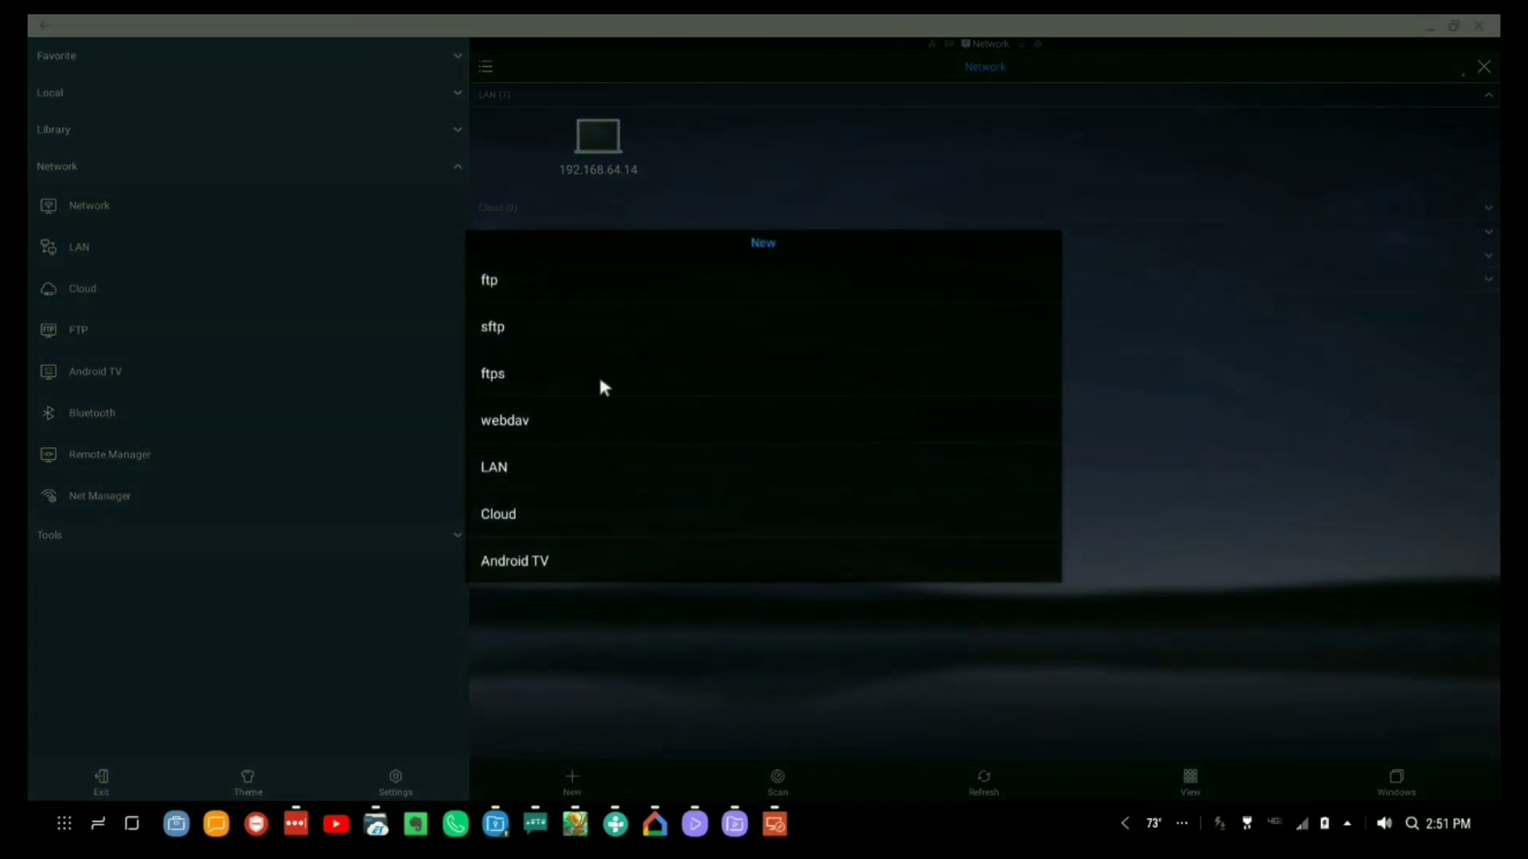
{"action": "left_click", "coordinate": [528, 468]}
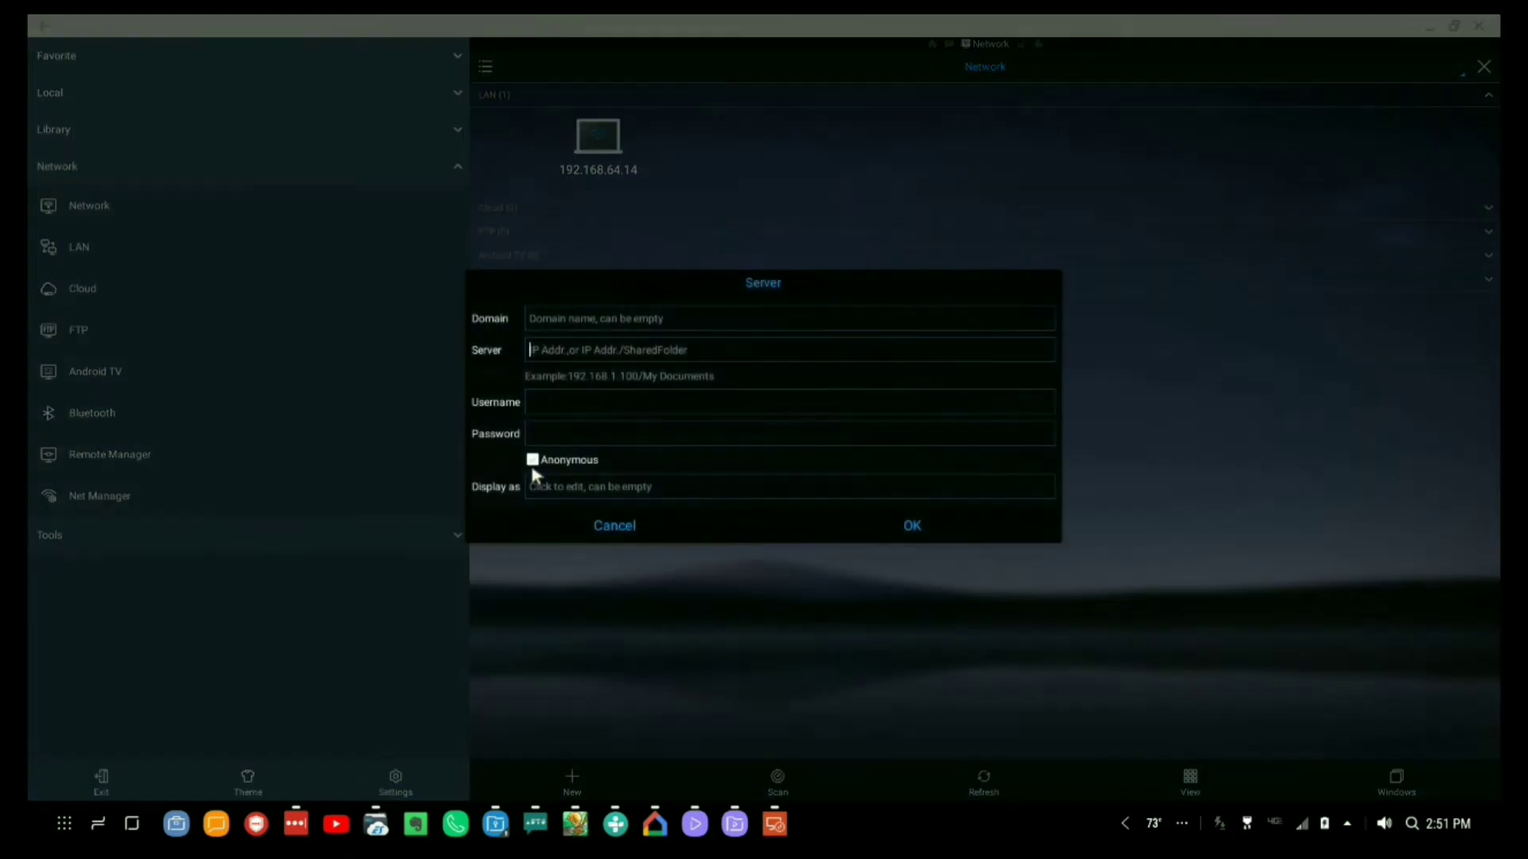
Enter domain LENNY, server 192.168.64.14, the account credentials and display name Dex, then save.
{"action": "left_click", "coordinate": [655, 317]}
{"action": "type", "text": "LENNY"}
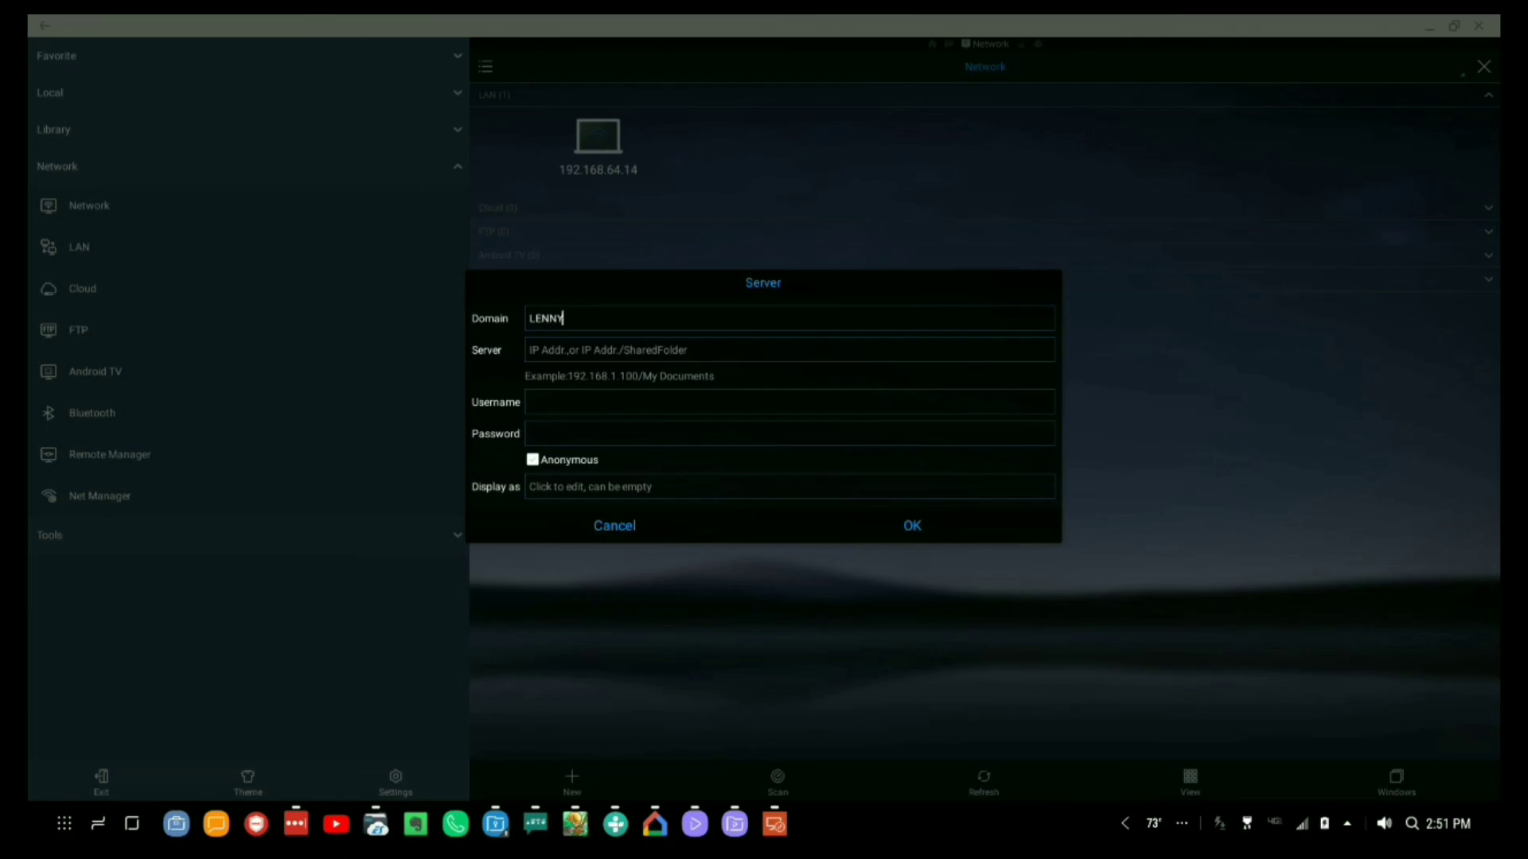
{"action": "left_click", "coordinate": [530, 350]}
{"action": "type", "text": "192"}
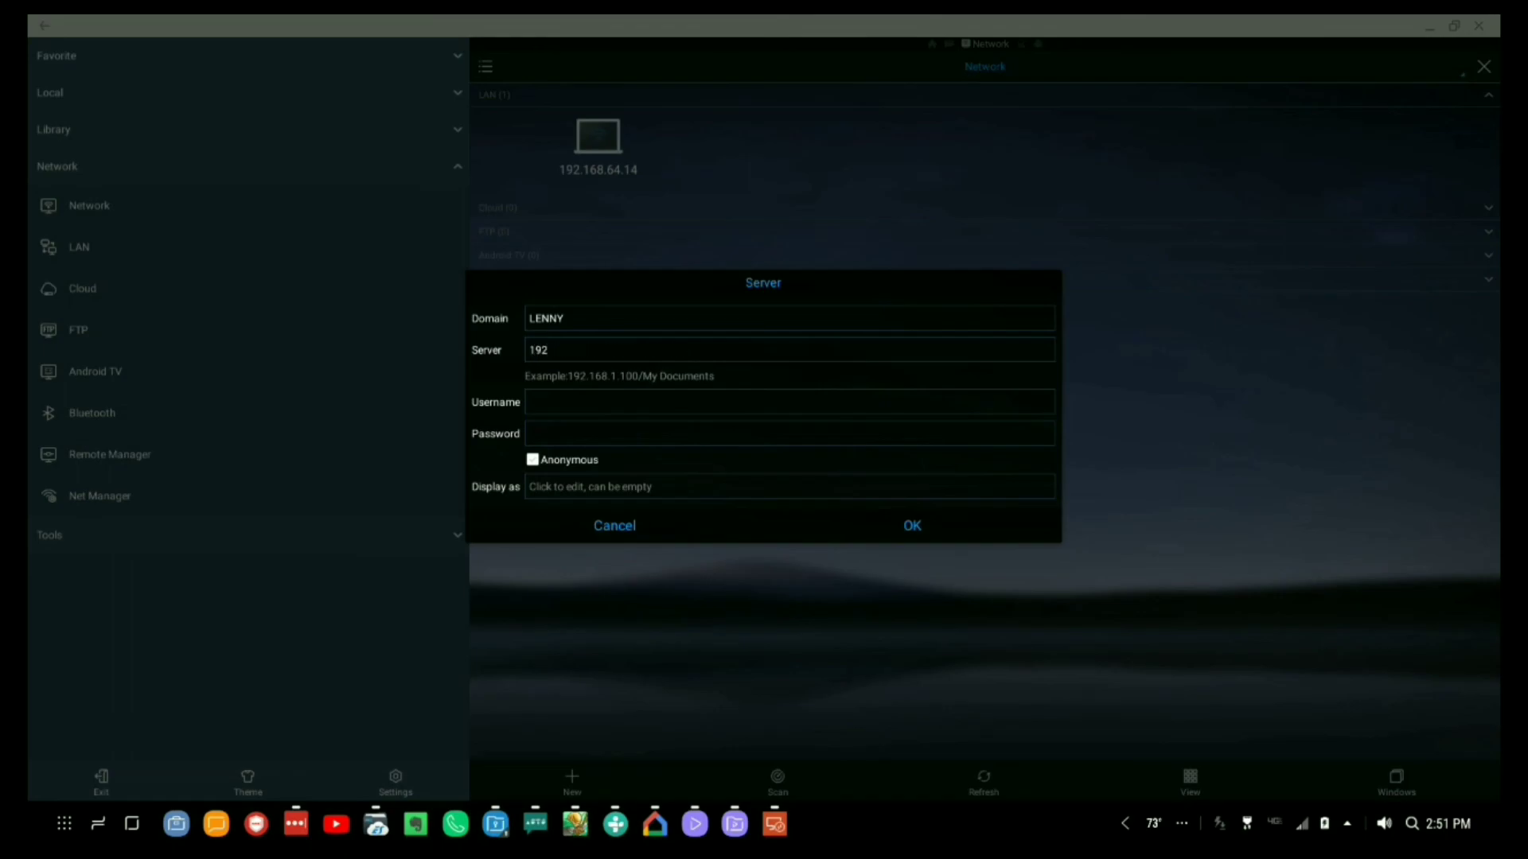
{"action": "type", "text": ".168.64.14"}
{"action": "type", "text": "3"}
{"action": "left_click", "coordinate": [655, 486]}
{"action": "type", "text": "Dex"}
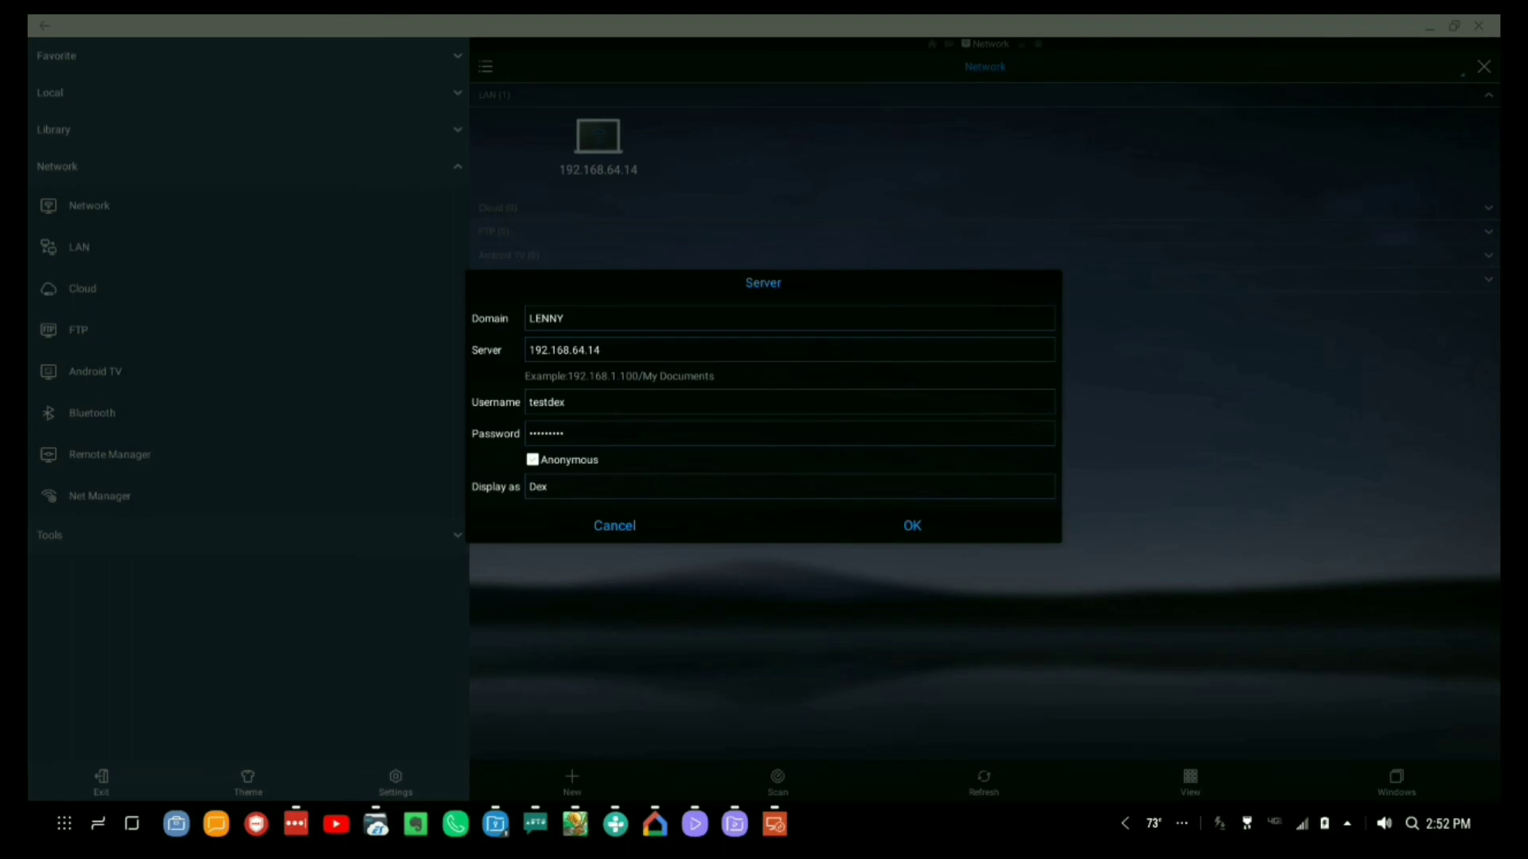
{"action": "left_click", "coordinate": [909, 529]}
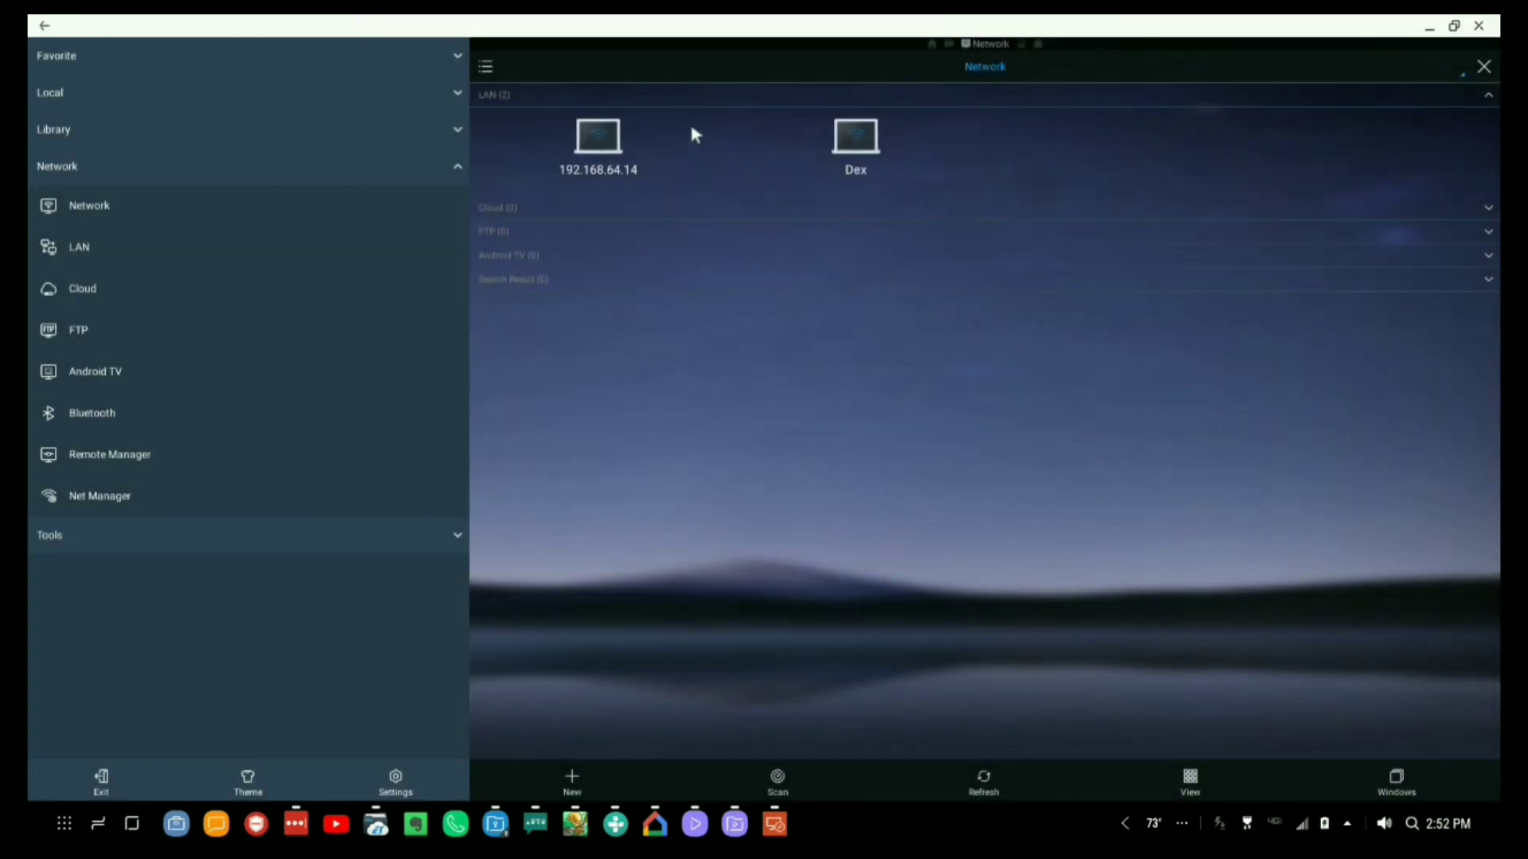
Open the Dex server, dismiss the C$ login-failure prompts, and enter the TestDex share.
{"action": "left_click", "coordinate": [853, 151]}
{"action": "left_click", "coordinate": [759, 478]}
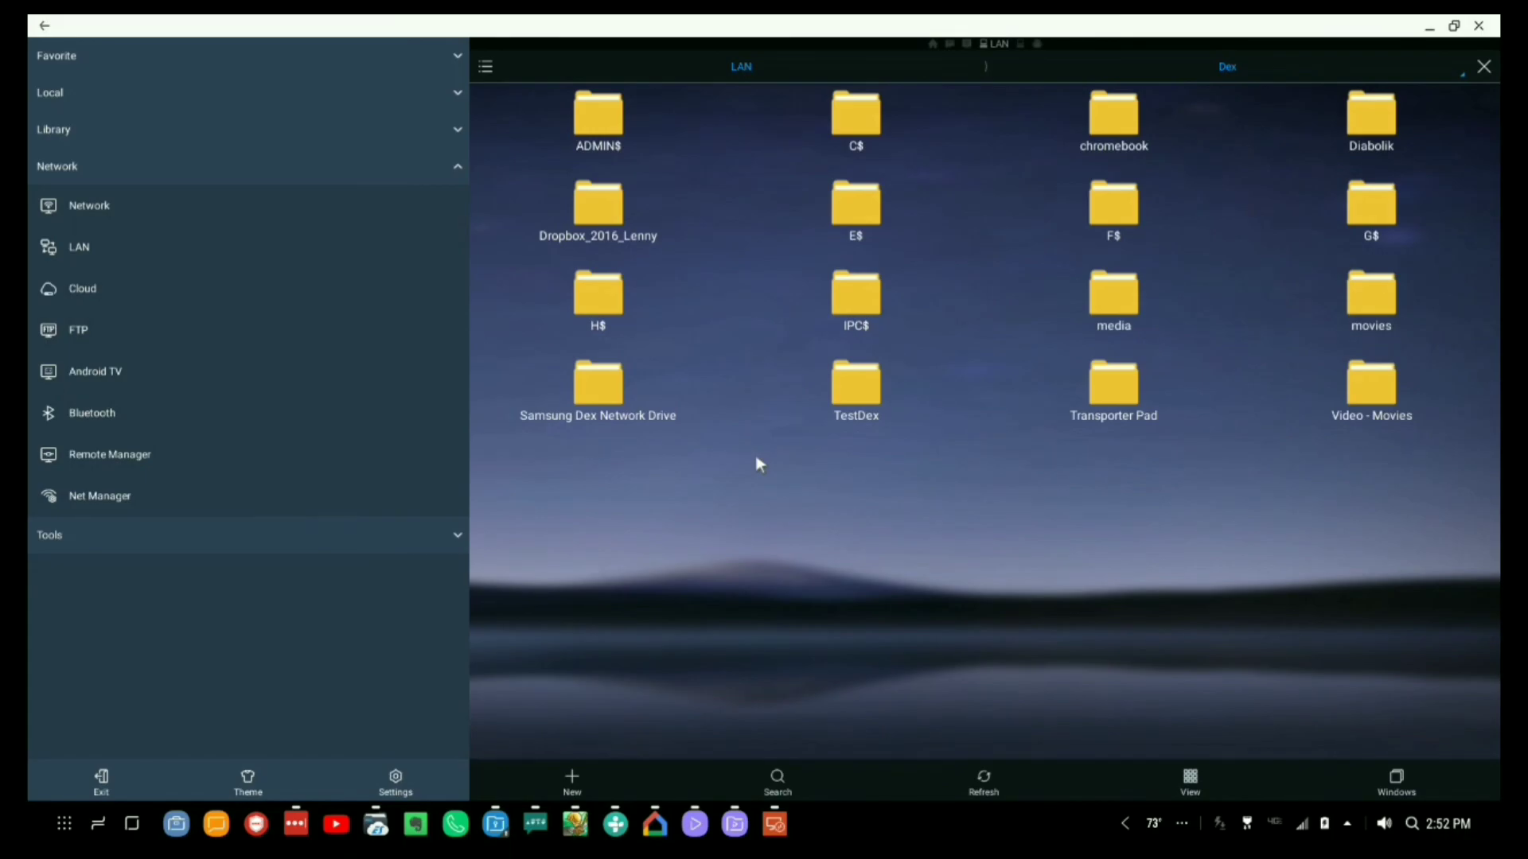
{"action": "left_click", "coordinate": [844, 114]}
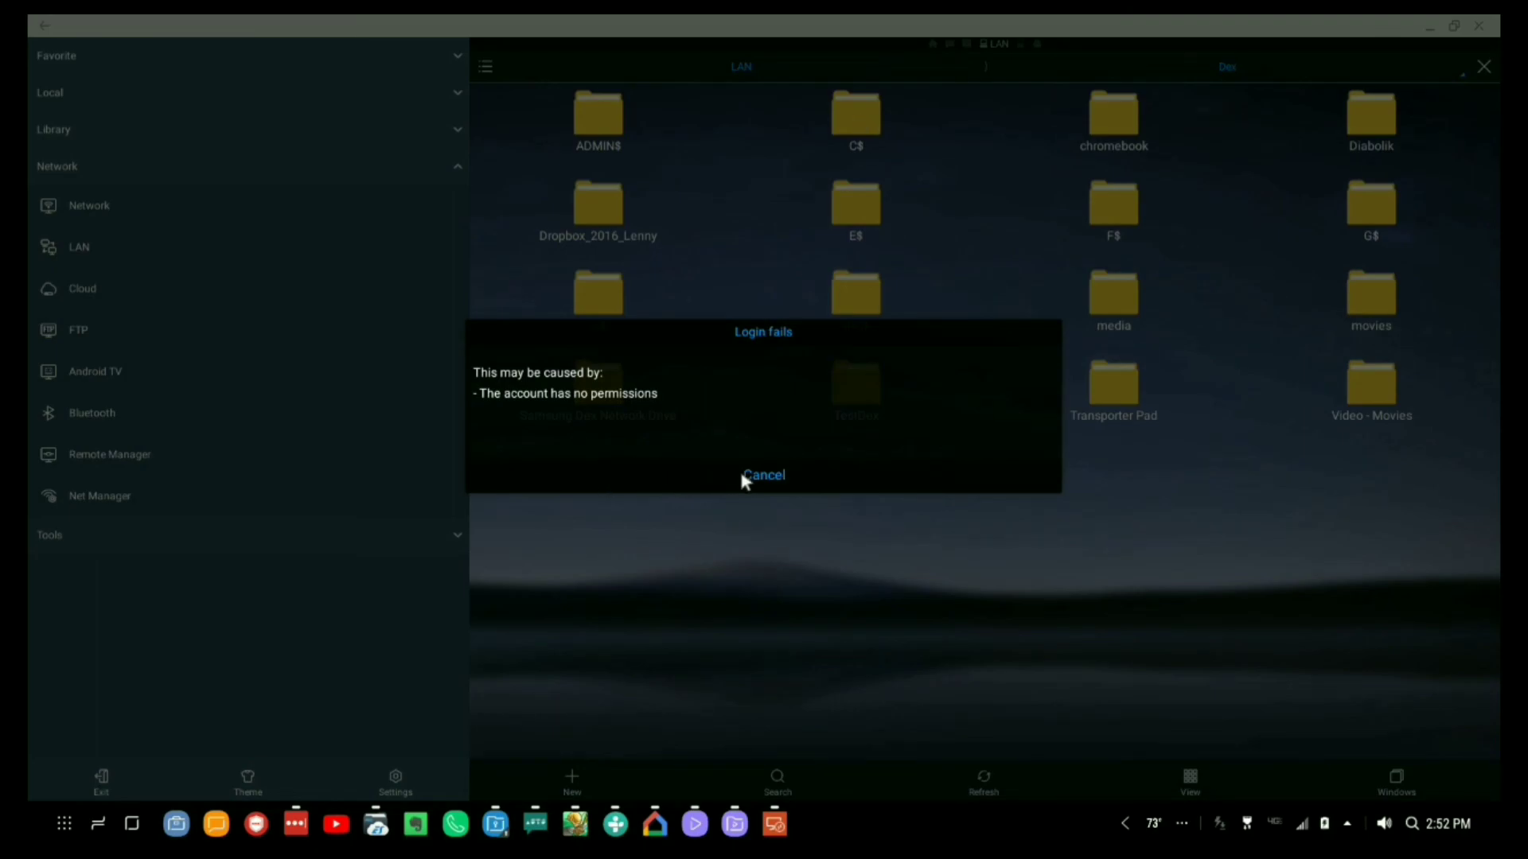
{"action": "left_click", "coordinate": [743, 477]}
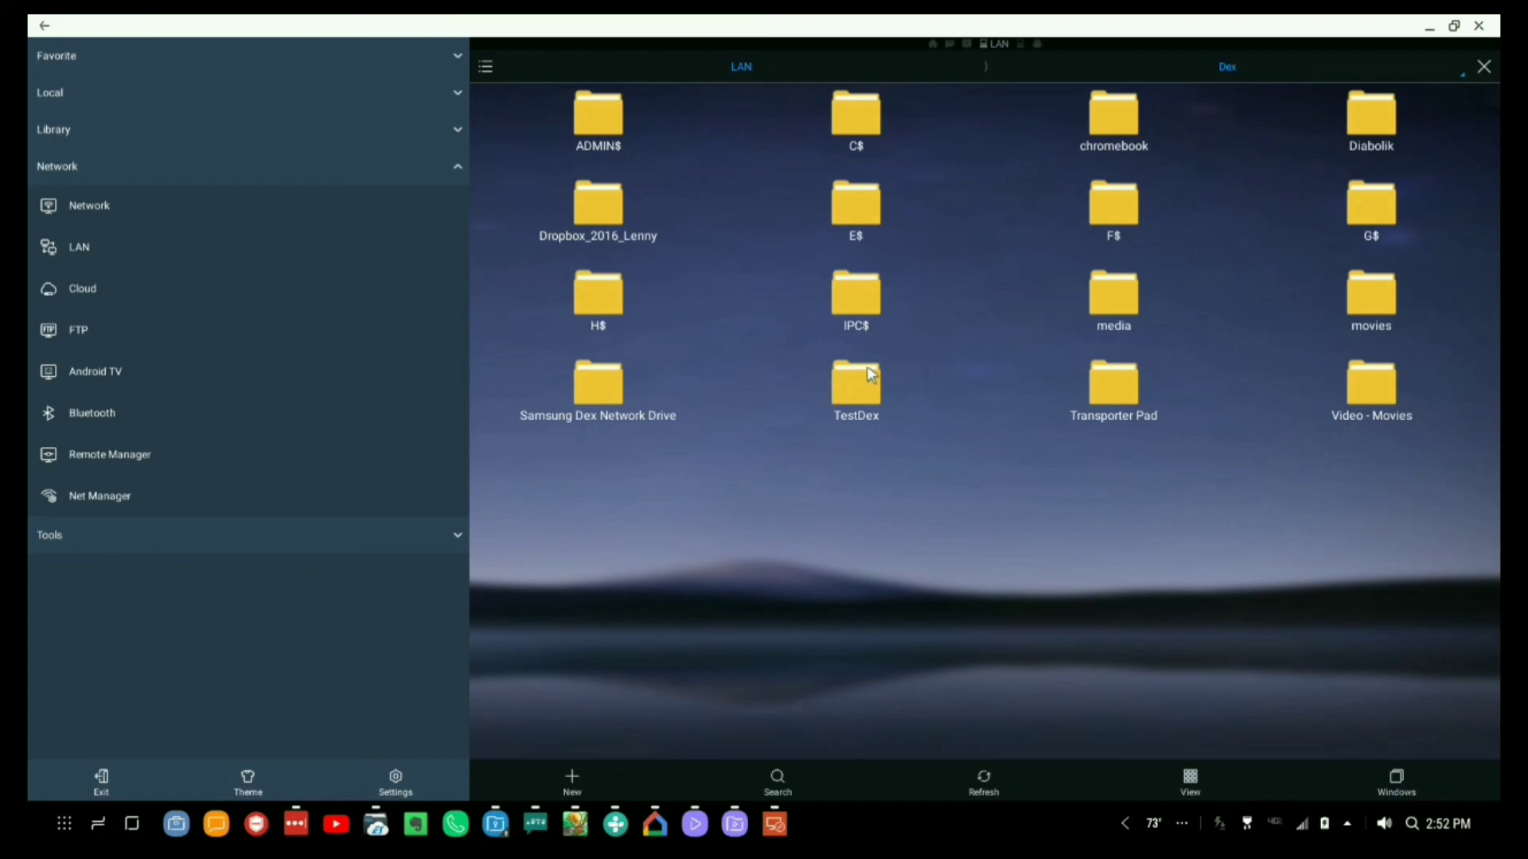
{"action": "left_click", "coordinate": [860, 389]}
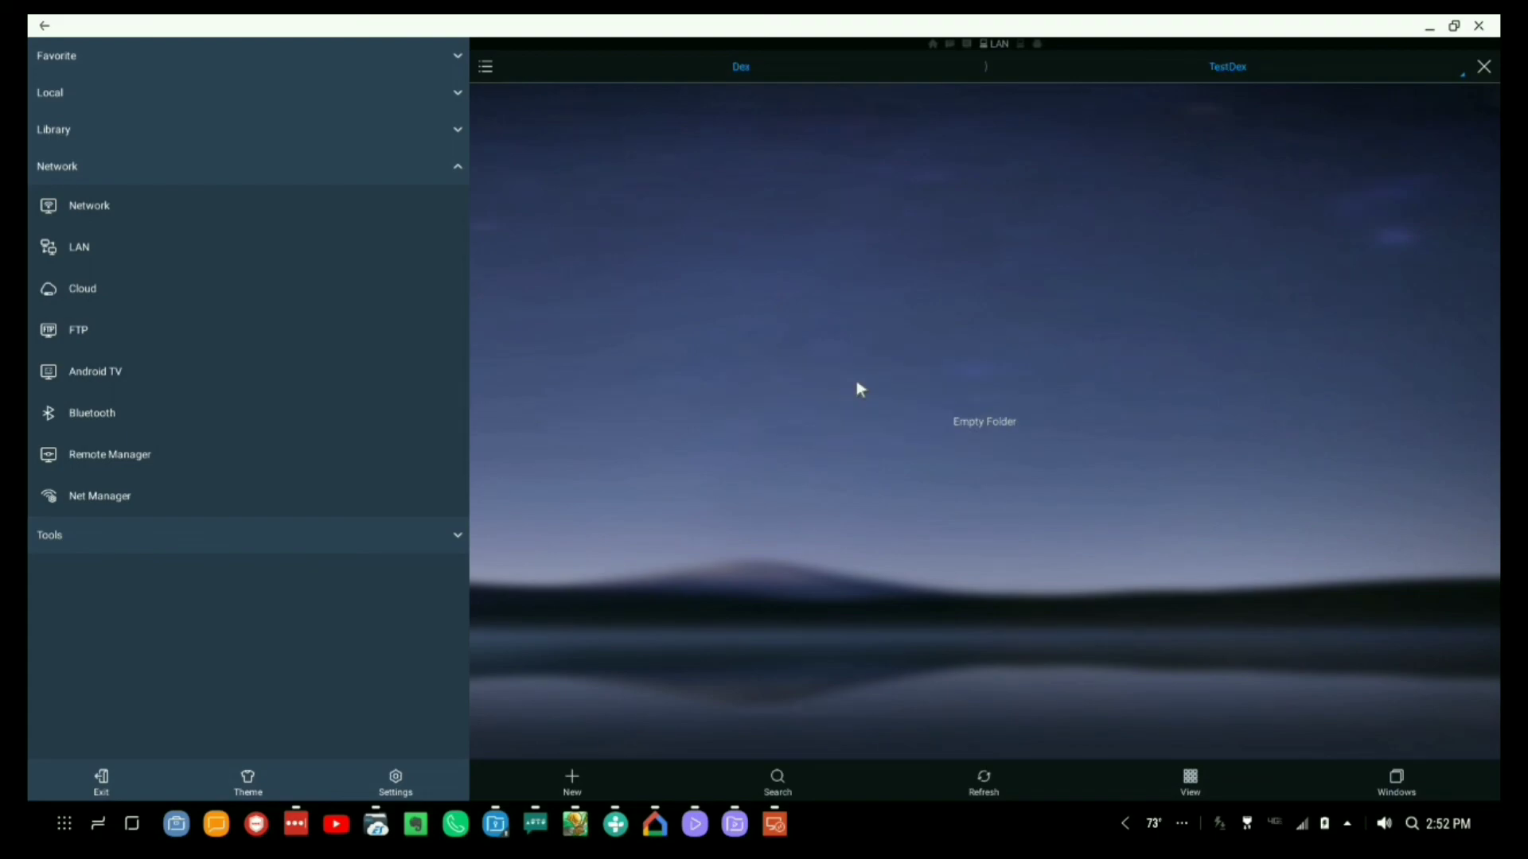
Create a folder named Junk inside TestDex and open it.
{"action": "left_click", "coordinate": [571, 776]}
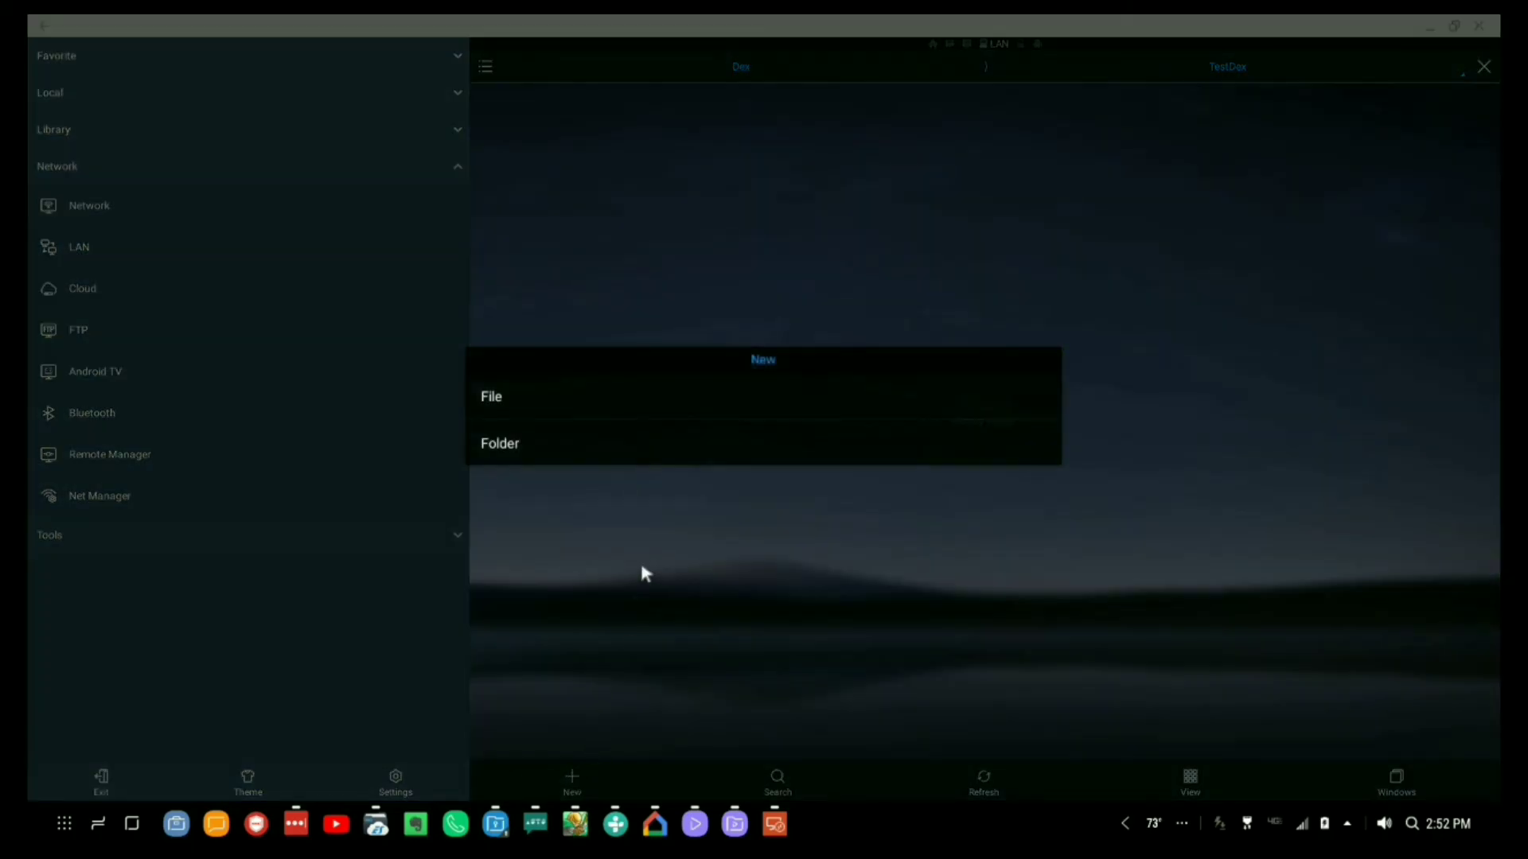
{"action": "left_click", "coordinate": [541, 451]}
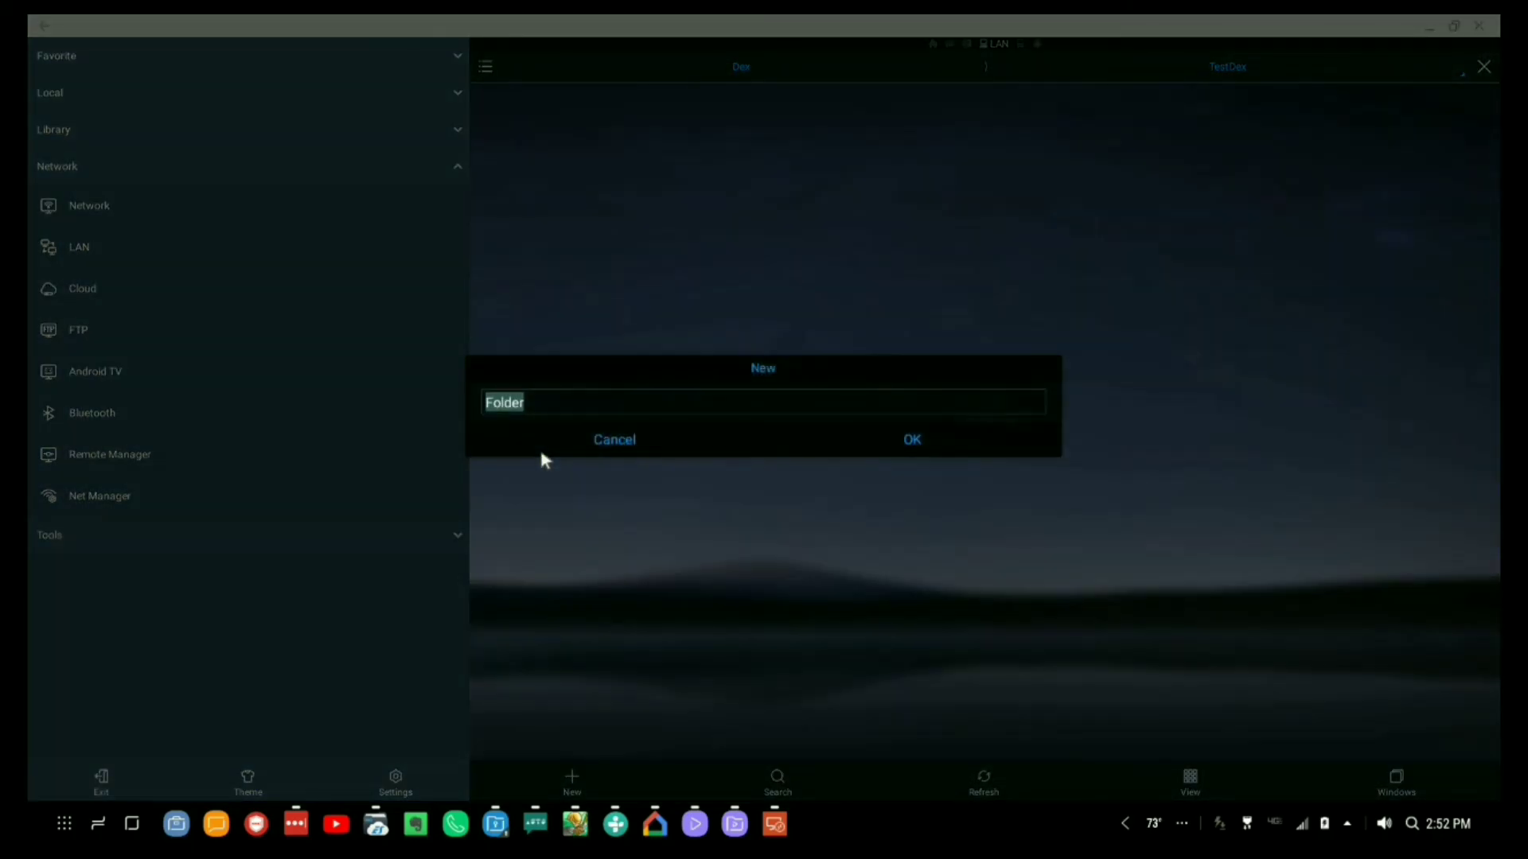
{"action": "type", "text": "Junk"}
{"action": "key", "text": "Return"}
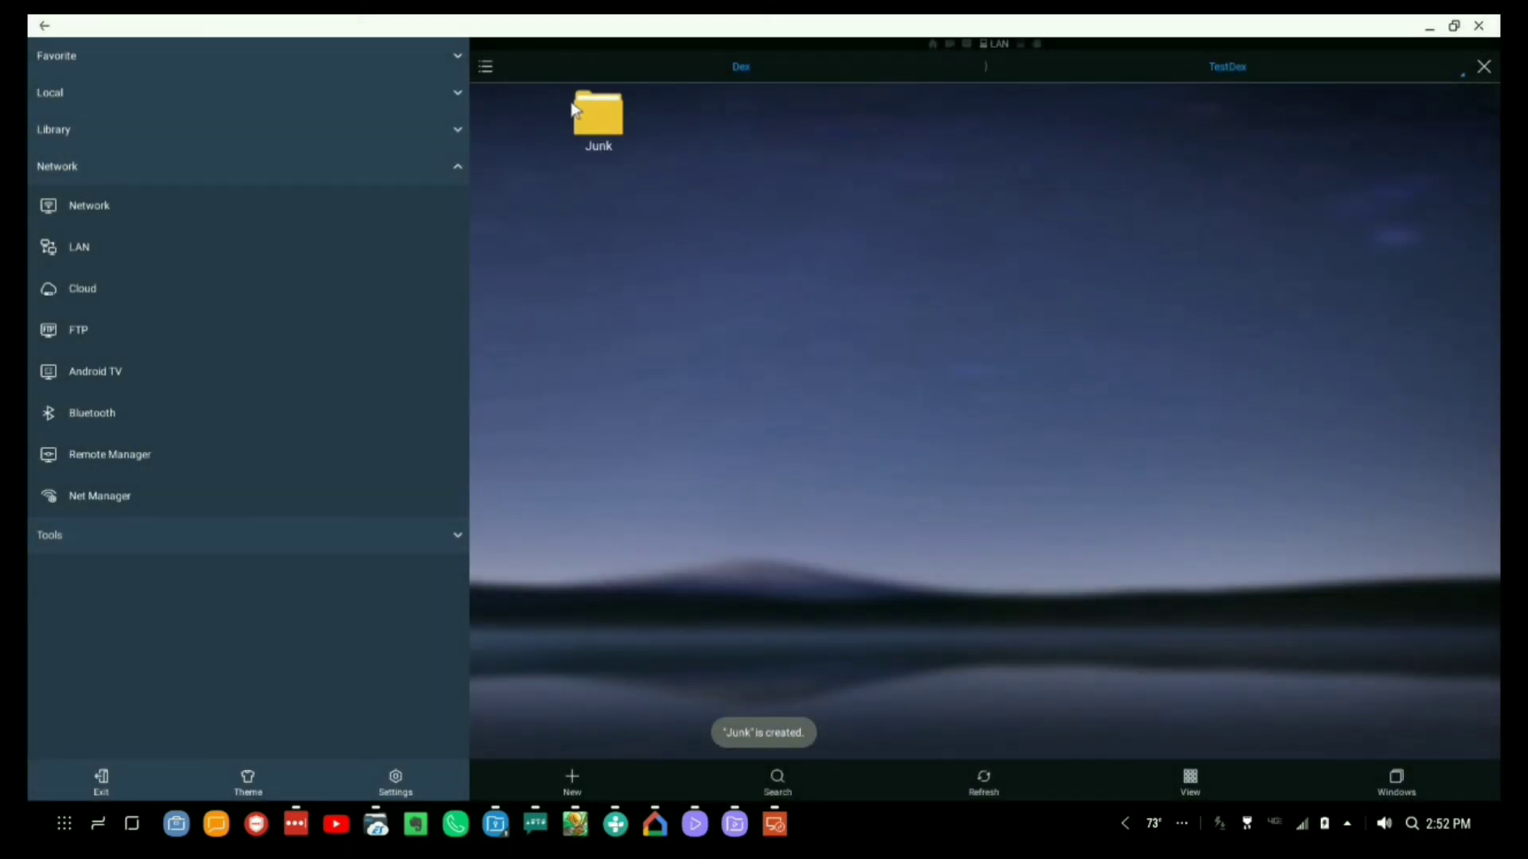
{"action": "double_click", "coordinate": [570, 105]}
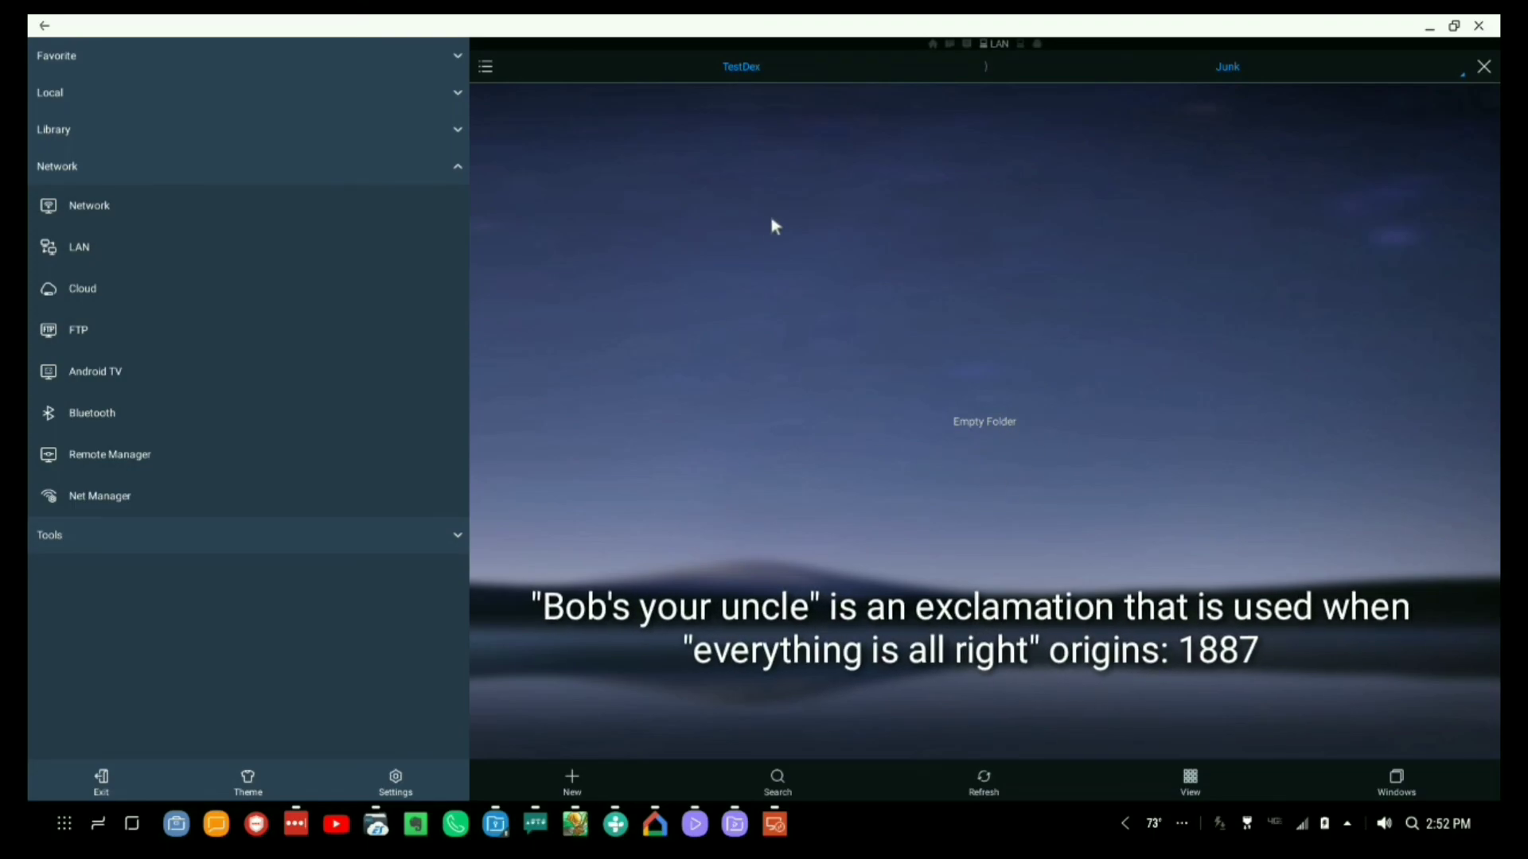
Browse the phone's local storage locations and open the DCIM camera folder.
{"action": "left_click", "coordinate": [56, 96]}
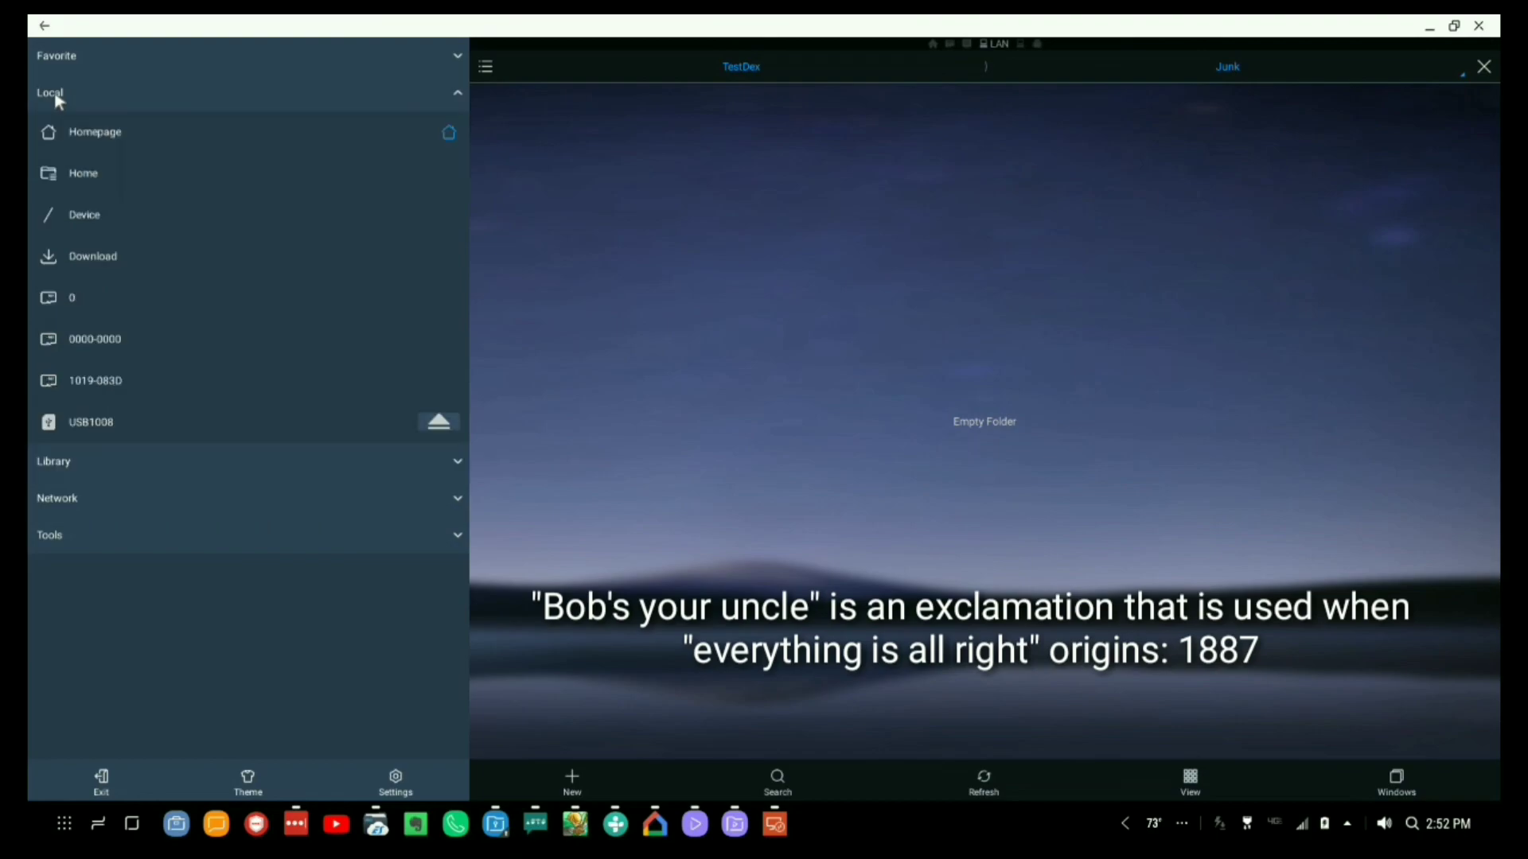
{"action": "left_click", "coordinate": [74, 301]}
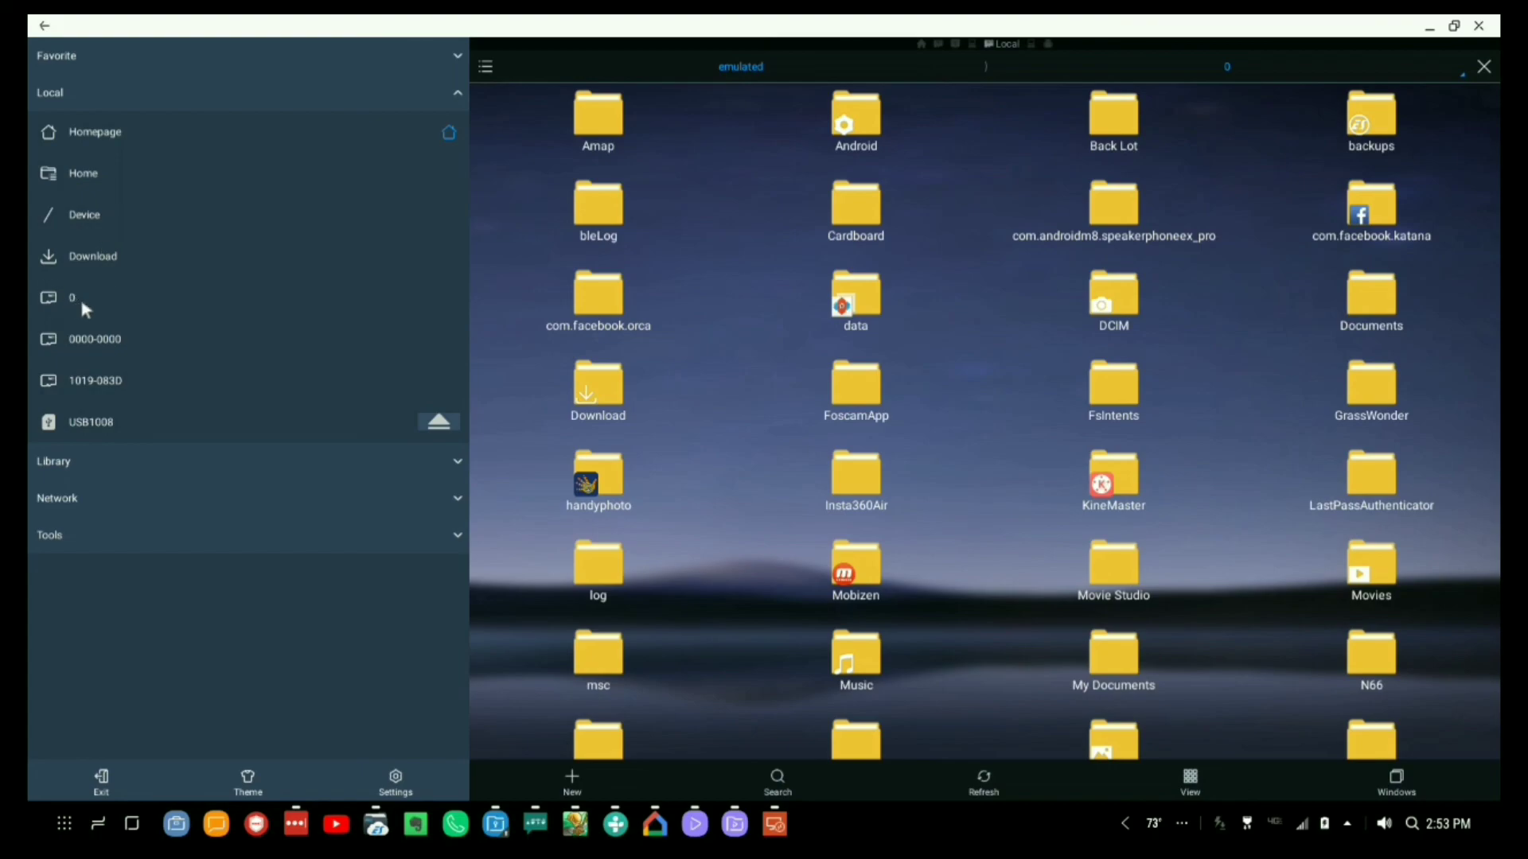
{"action": "left_click", "coordinate": [110, 350]}
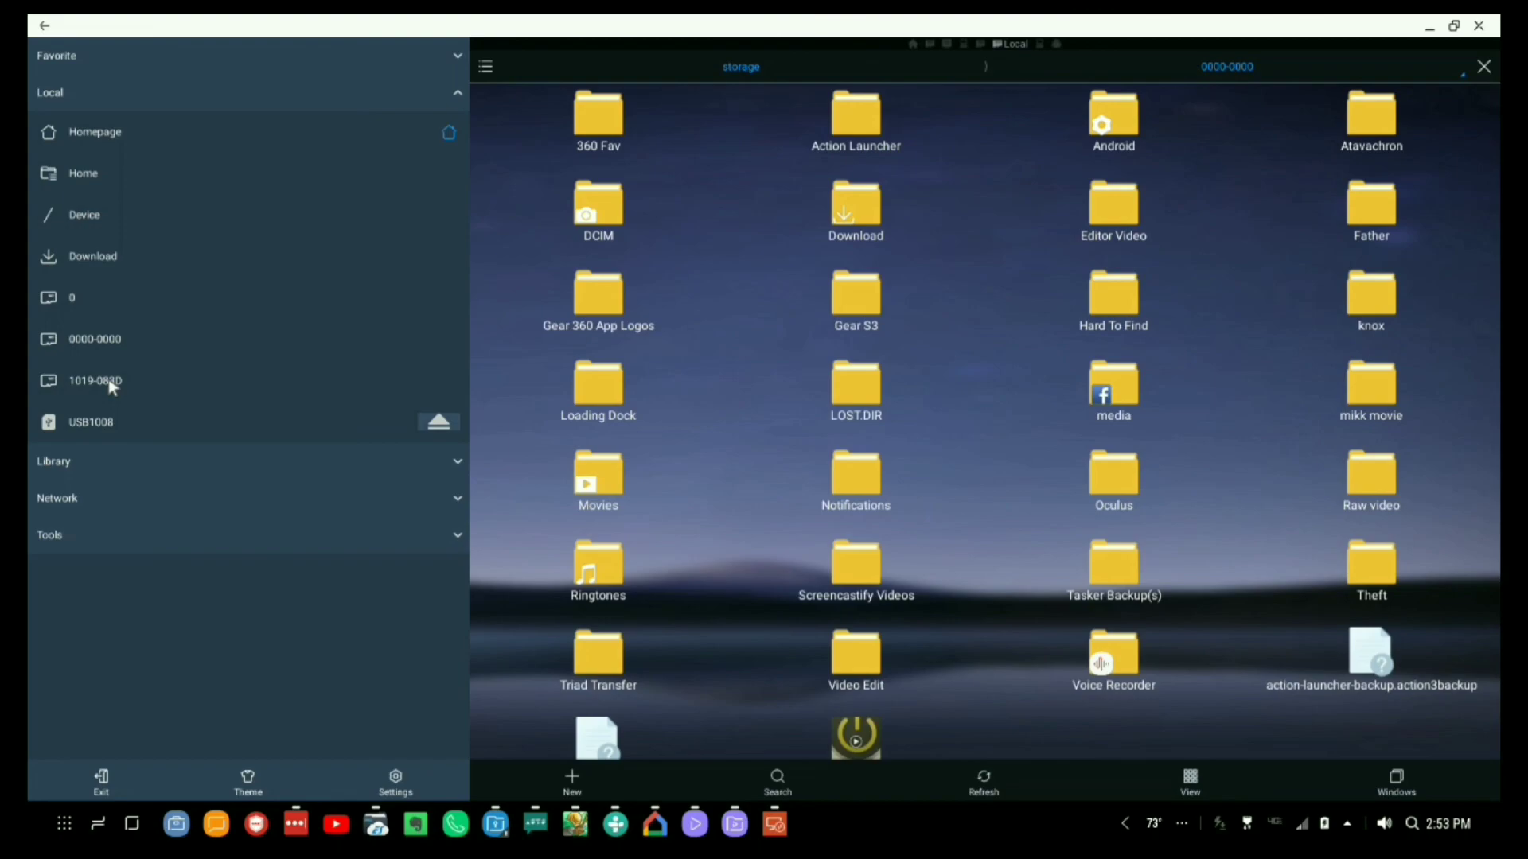
{"action": "left_click", "coordinate": [72, 302]}
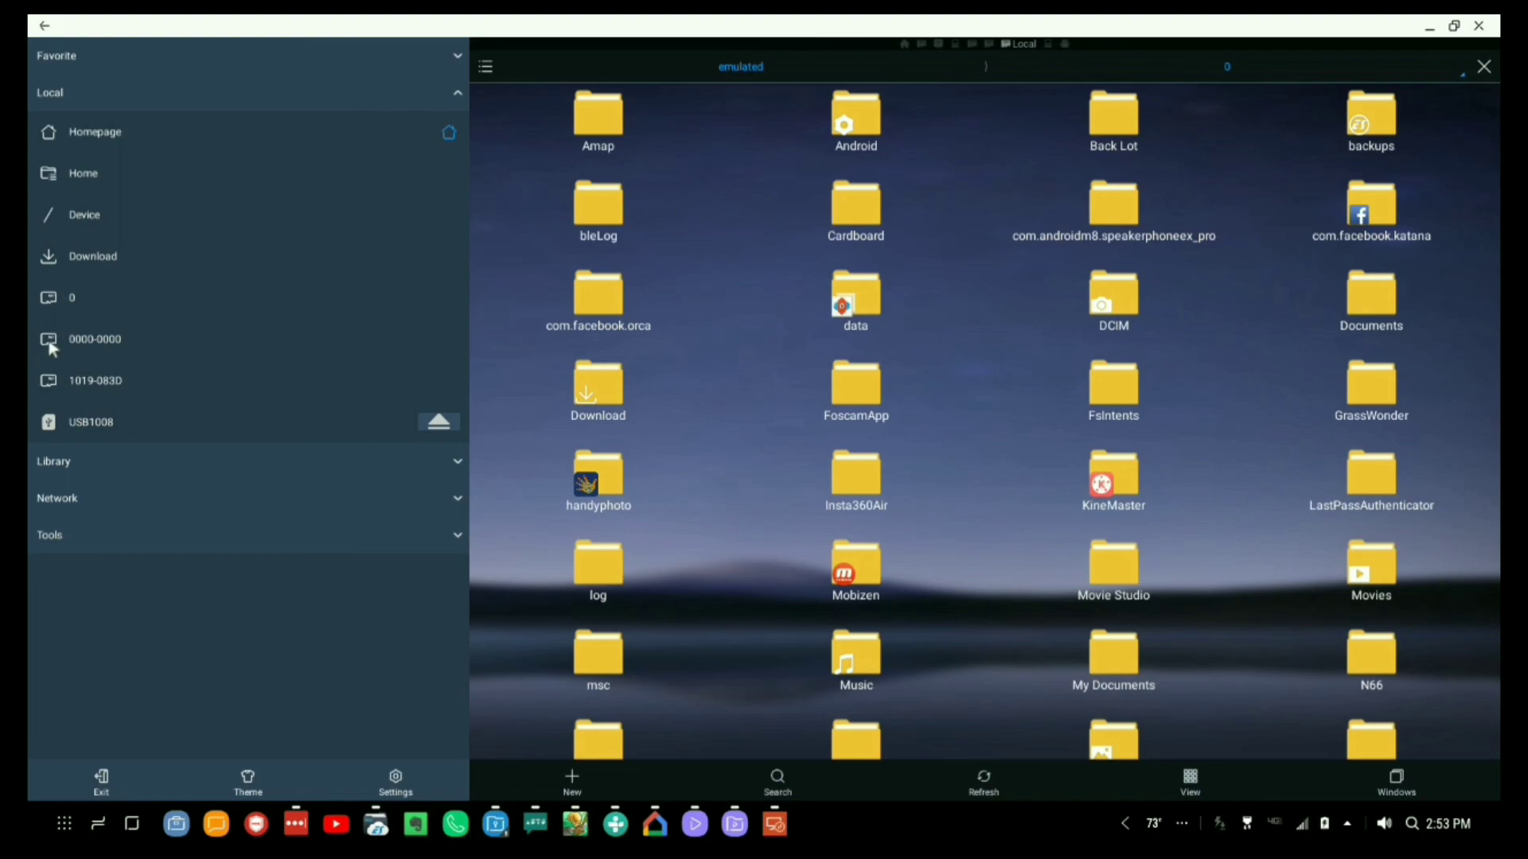
{"action": "left_click", "coordinate": [1122, 296]}
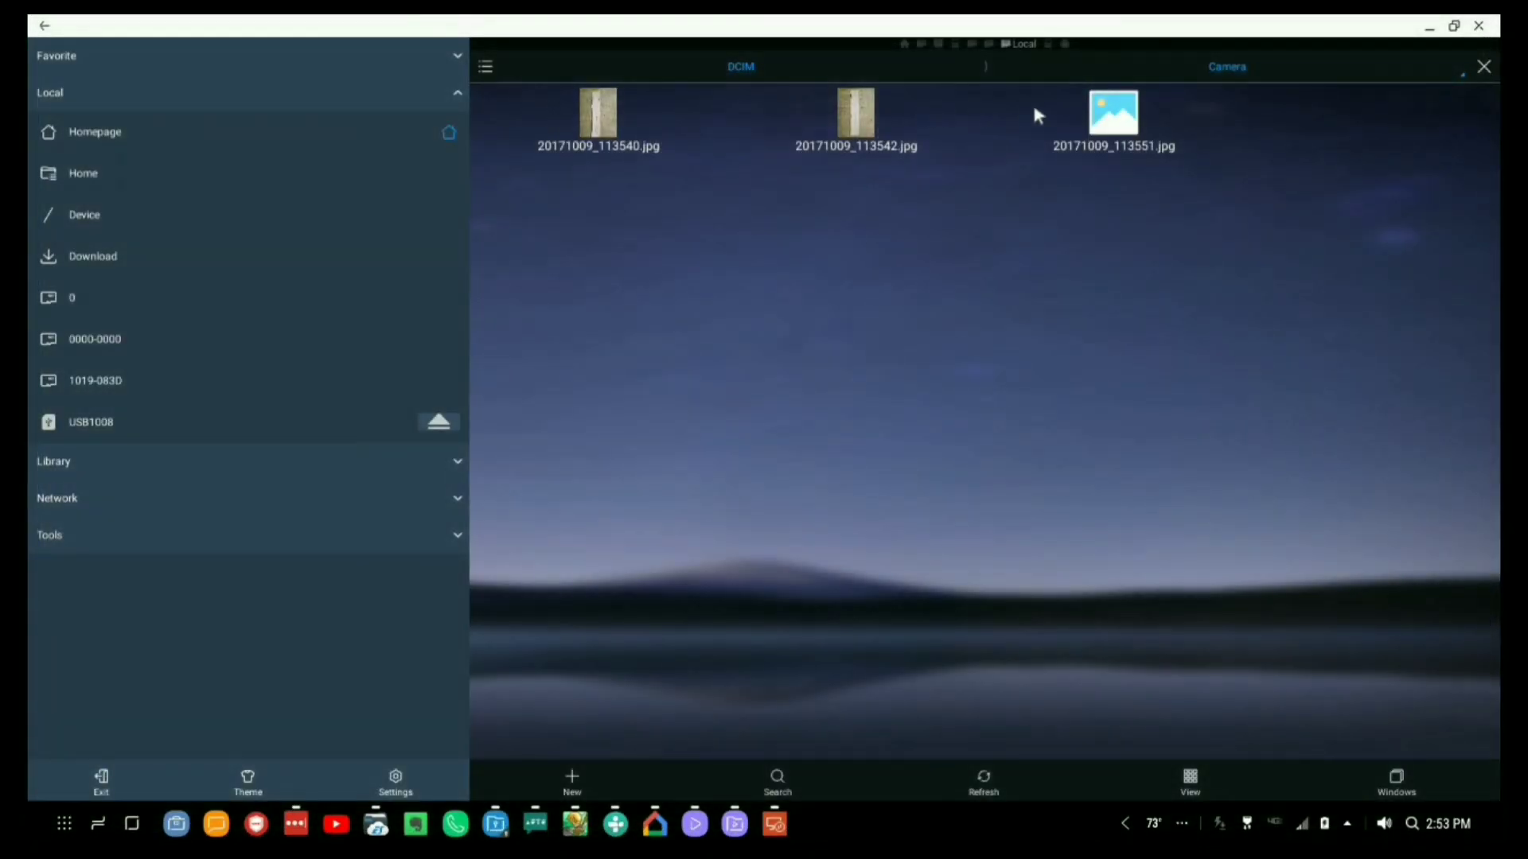
Cut 20171009_113551.jpg from Camera and paste it into the Dex server's TestDex share.
{"action": "left_click", "coordinate": [1108, 111]}
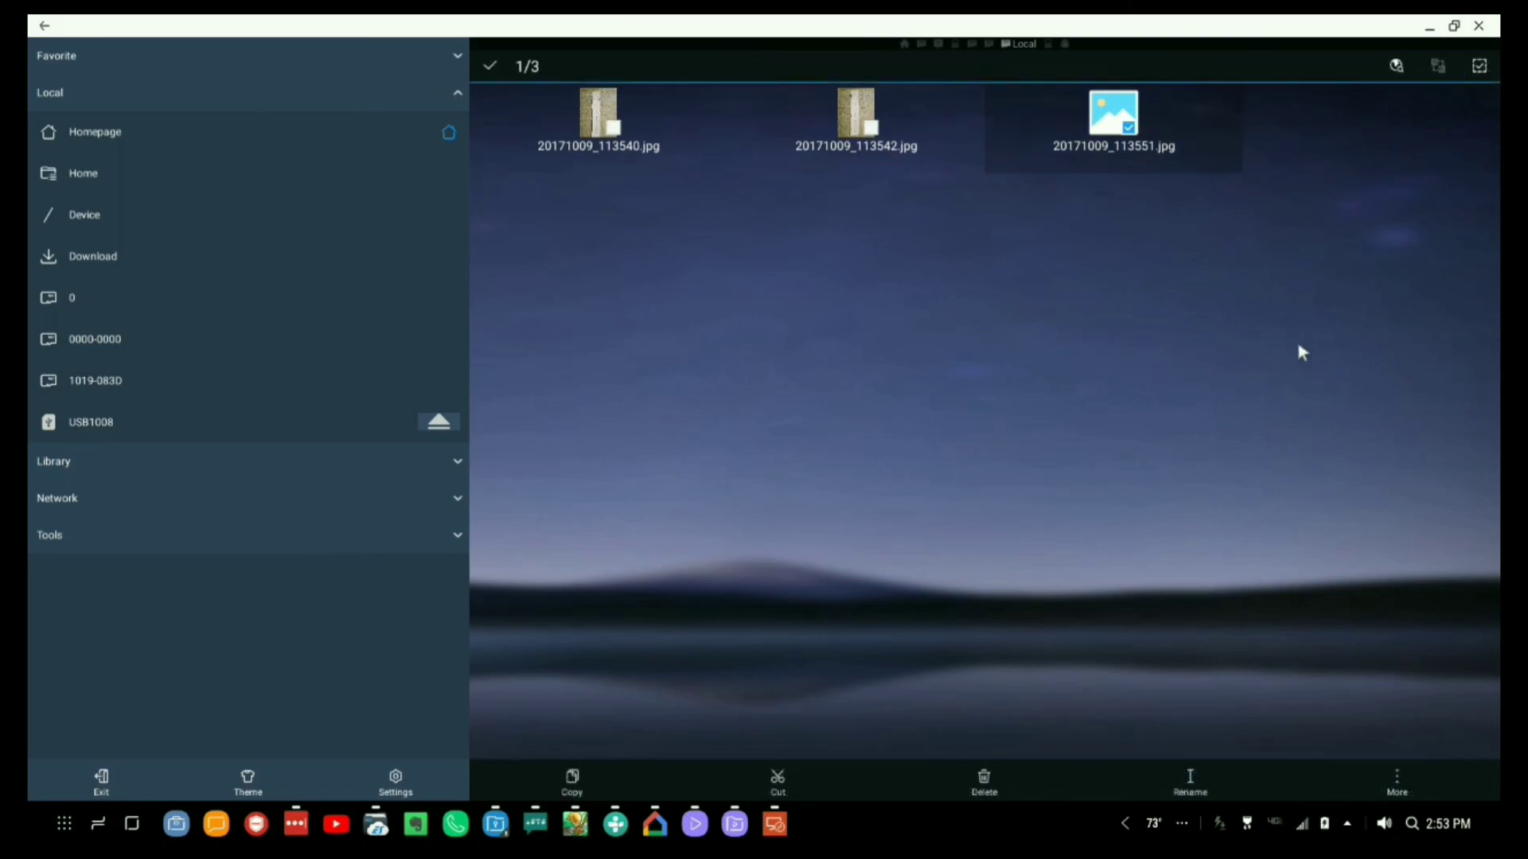
{"action": "left_click", "coordinate": [776, 781]}
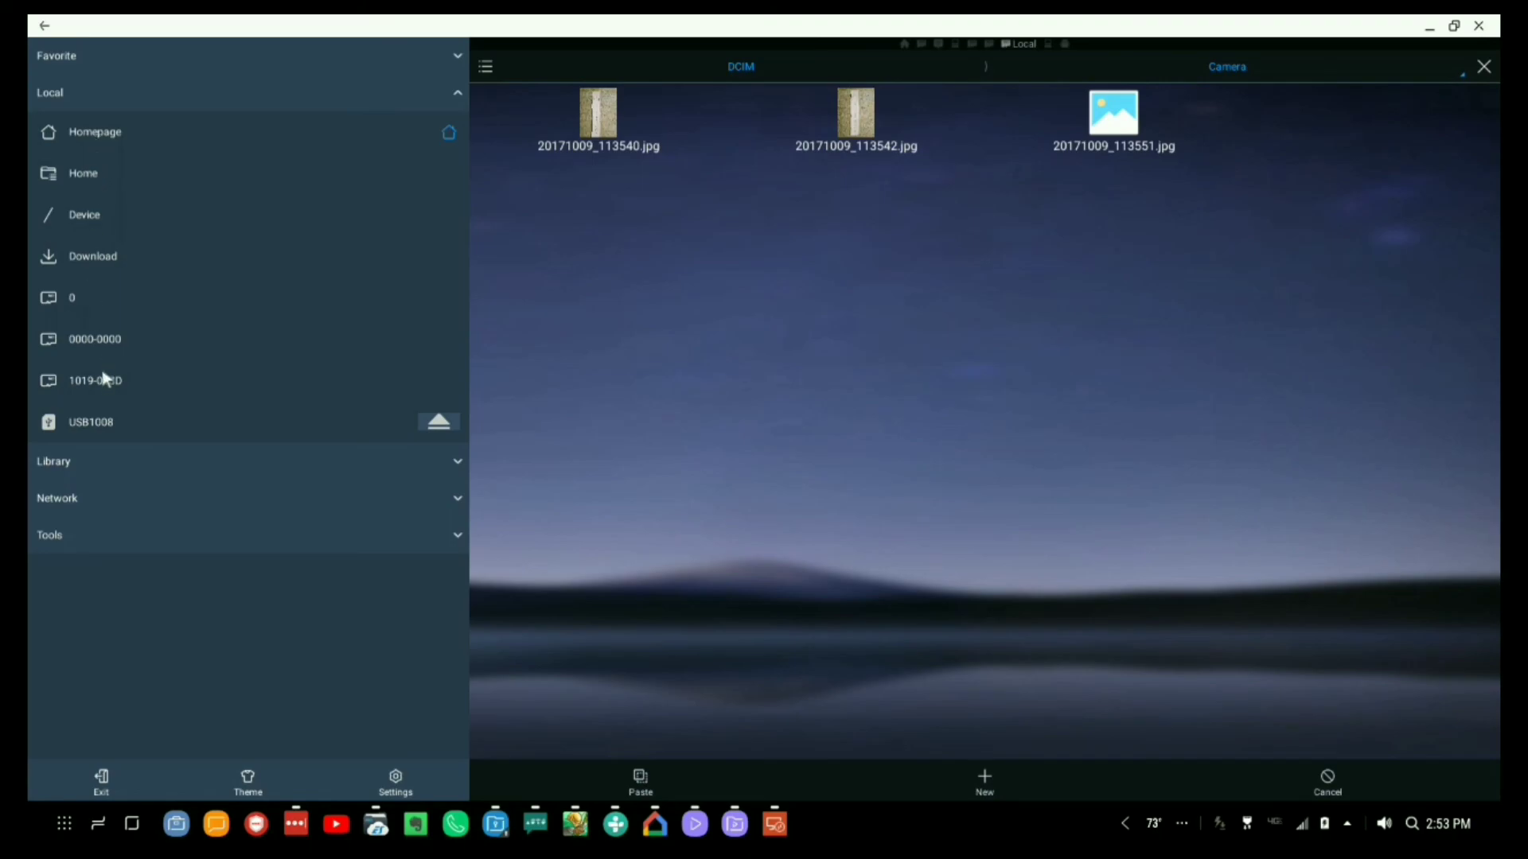
{"action": "left_click", "coordinate": [69, 501]}
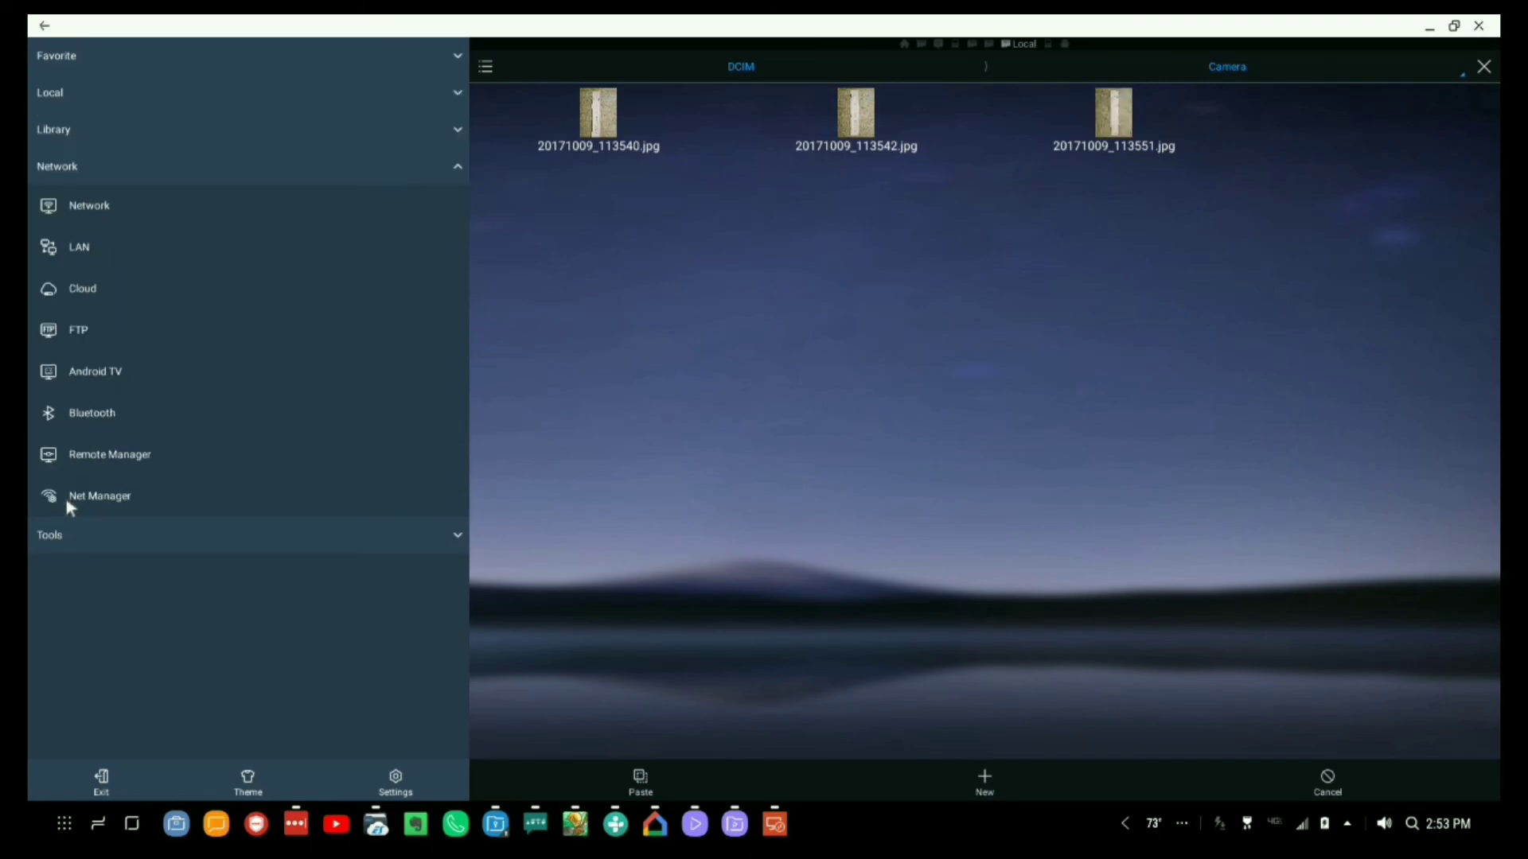
{"action": "left_click", "coordinate": [102, 208]}
{"action": "left_click", "coordinate": [862, 128]}
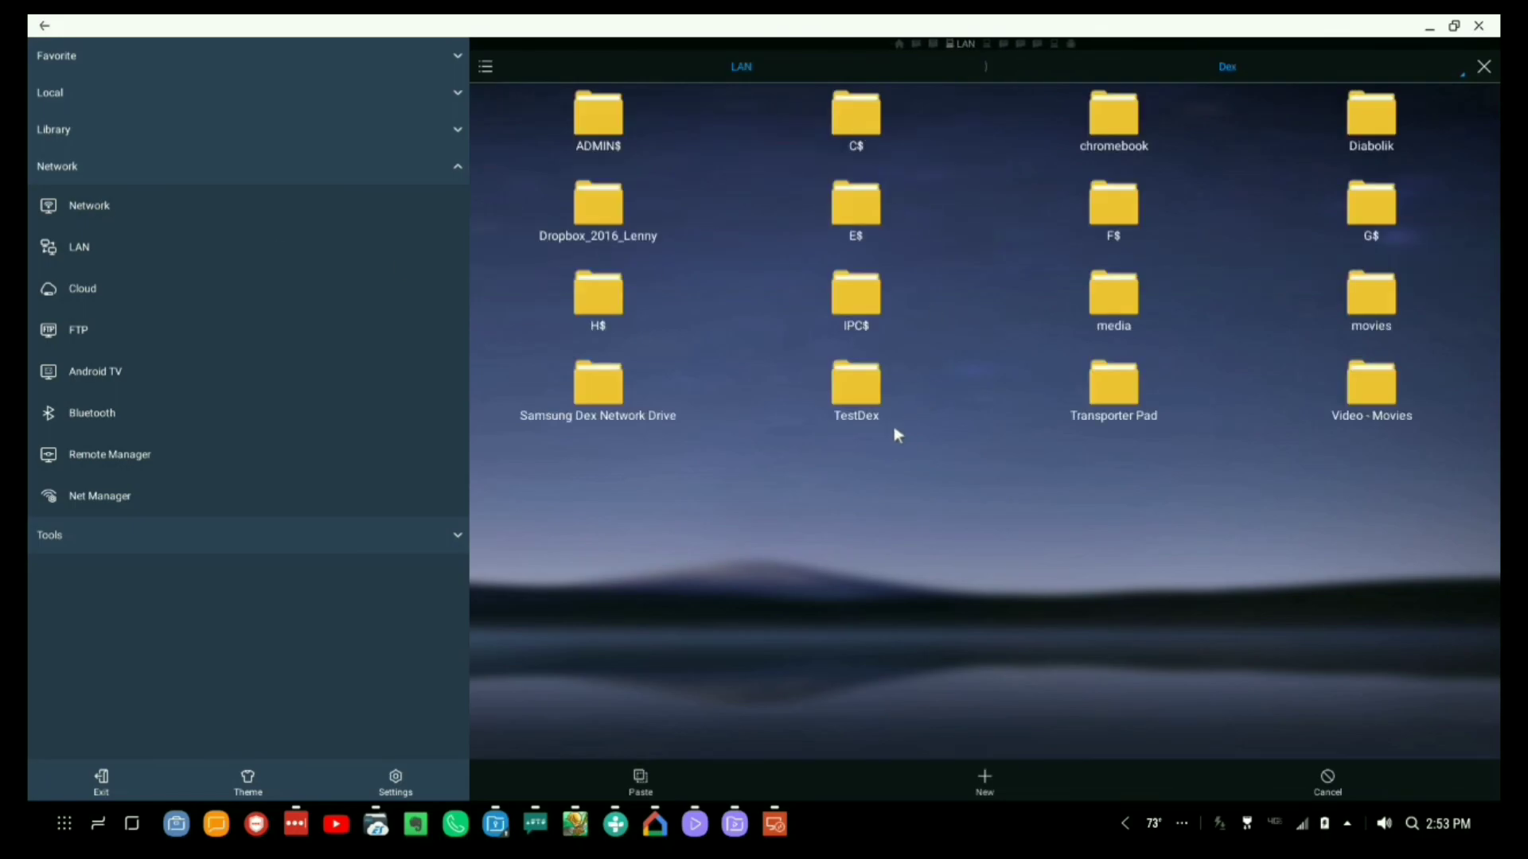
{"action": "left_click", "coordinate": [864, 381]}
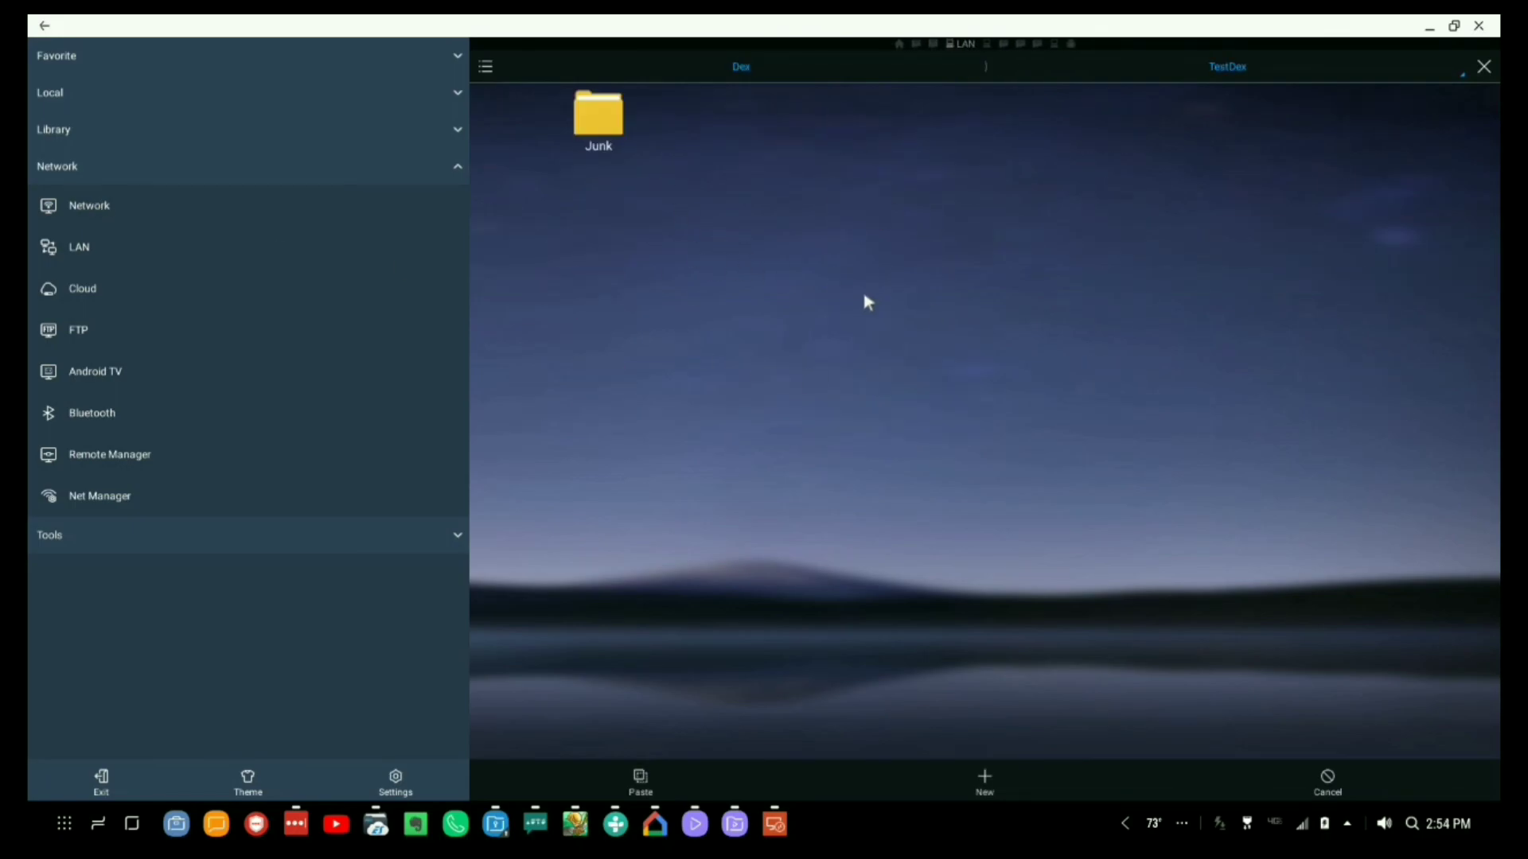
{"action": "left_click", "coordinate": [640, 777]}
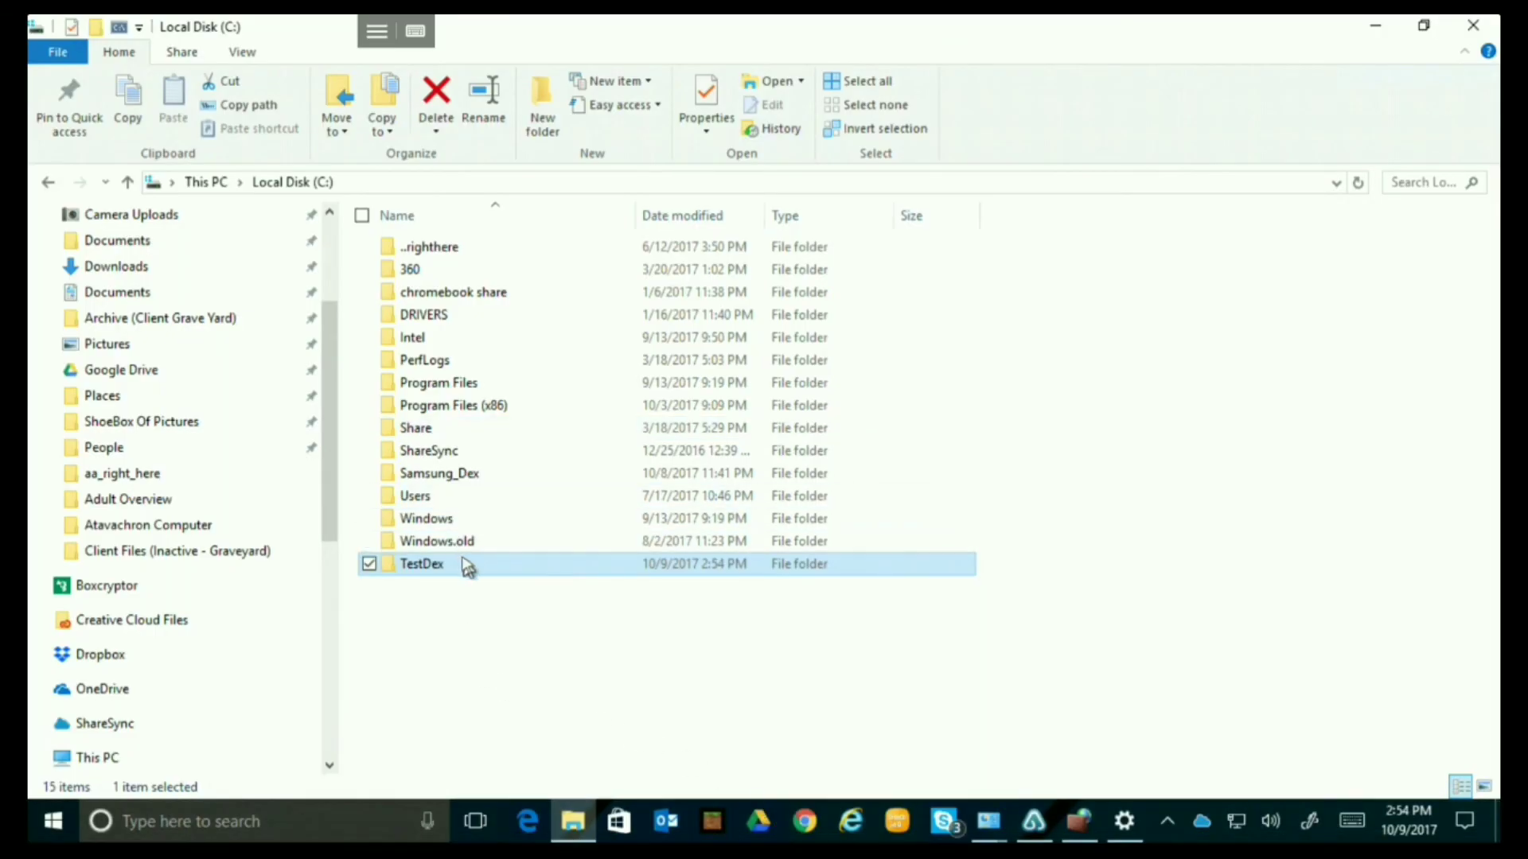
Open TestDex on the PC and rename the photo to success.jpg.
{"action": "double_click", "coordinate": [467, 567]}
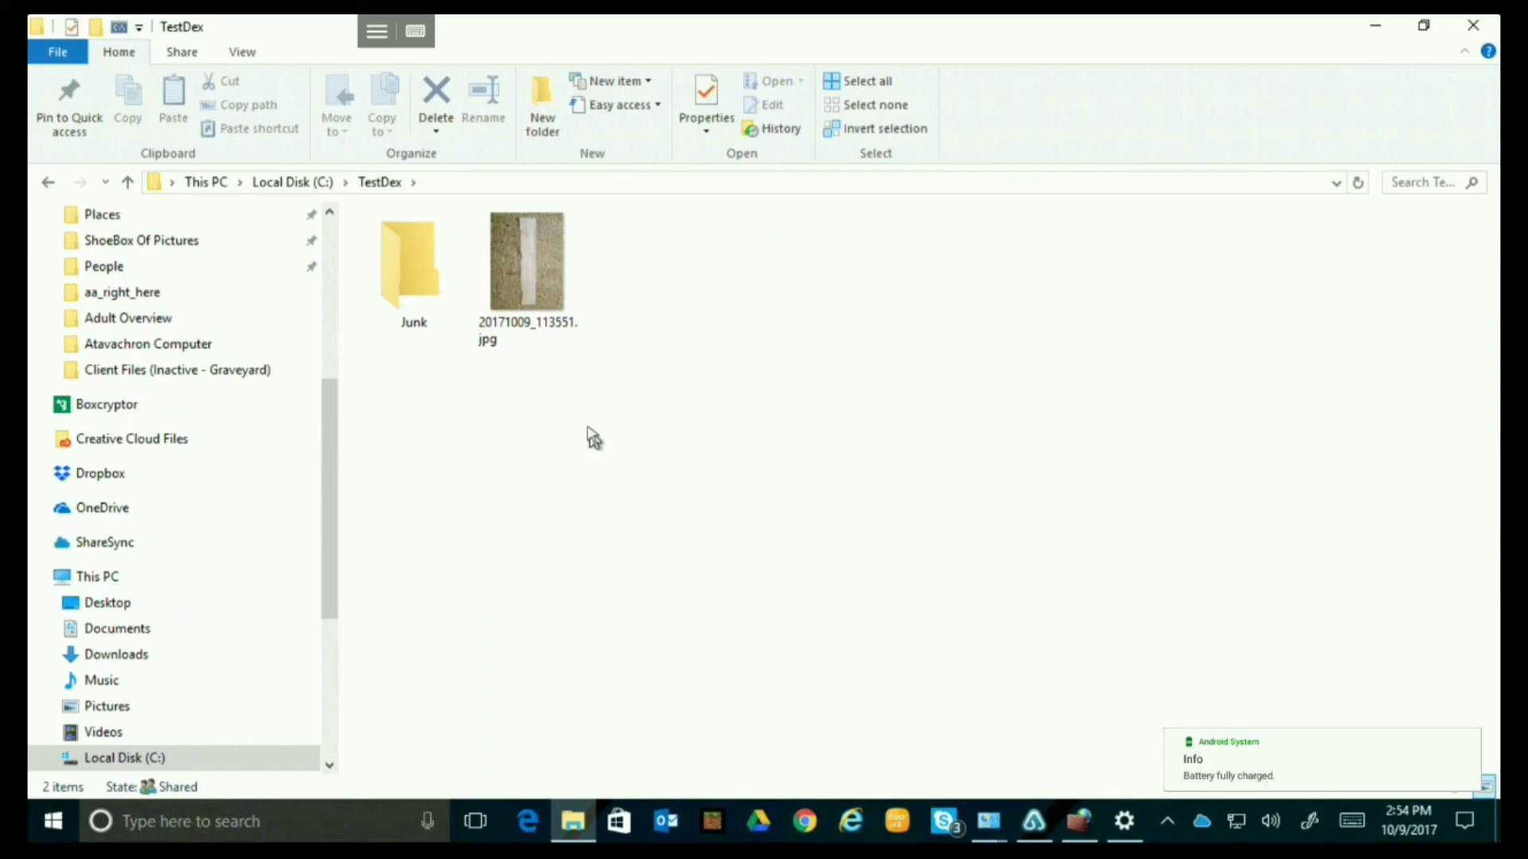
{"action": "right_click", "coordinate": [549, 294]}
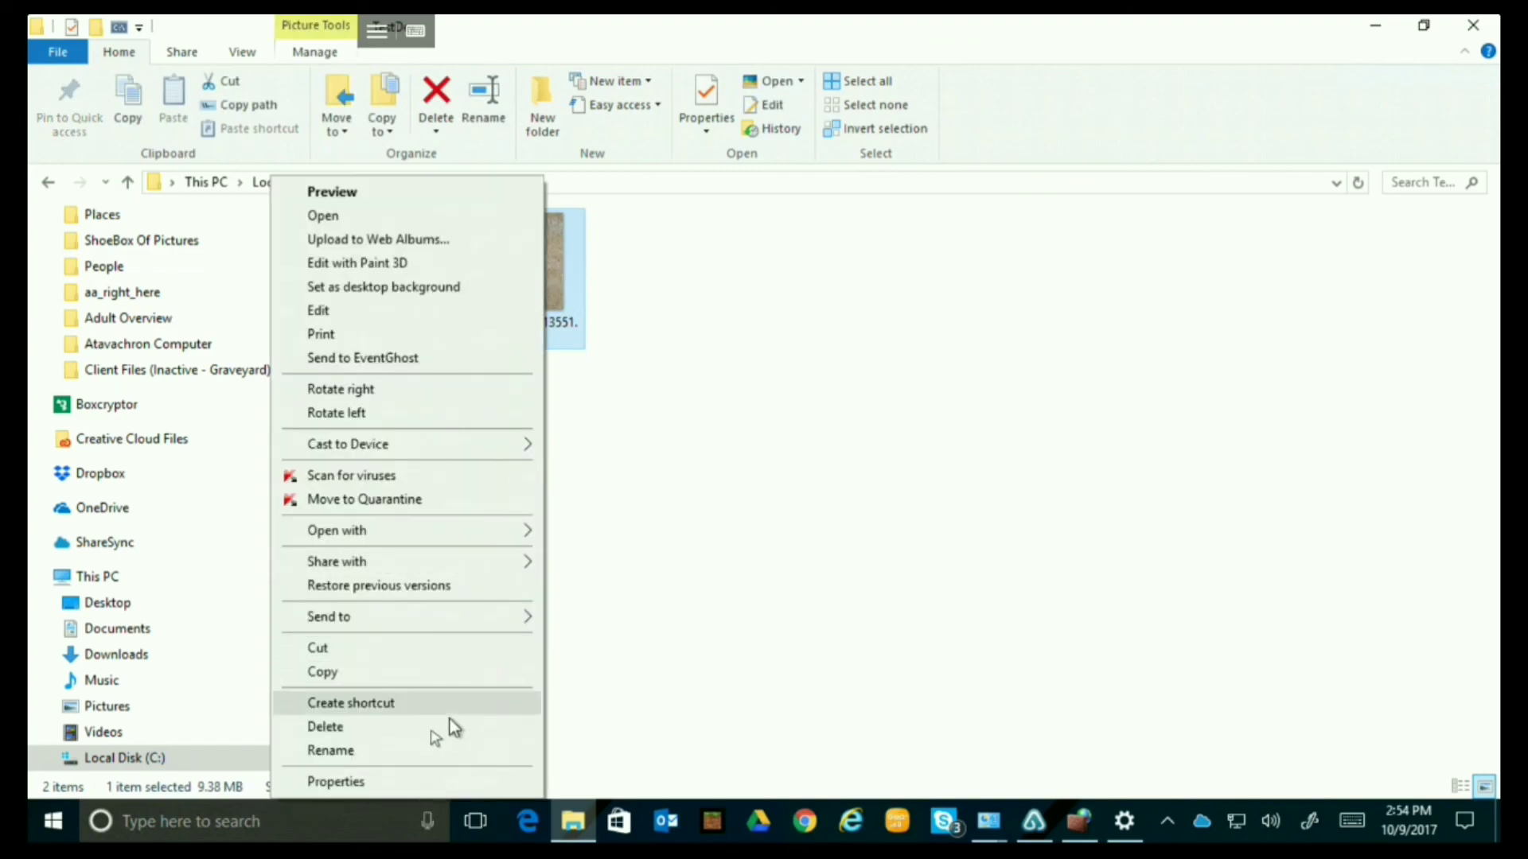
{"action": "left_click", "coordinate": [394, 753]}
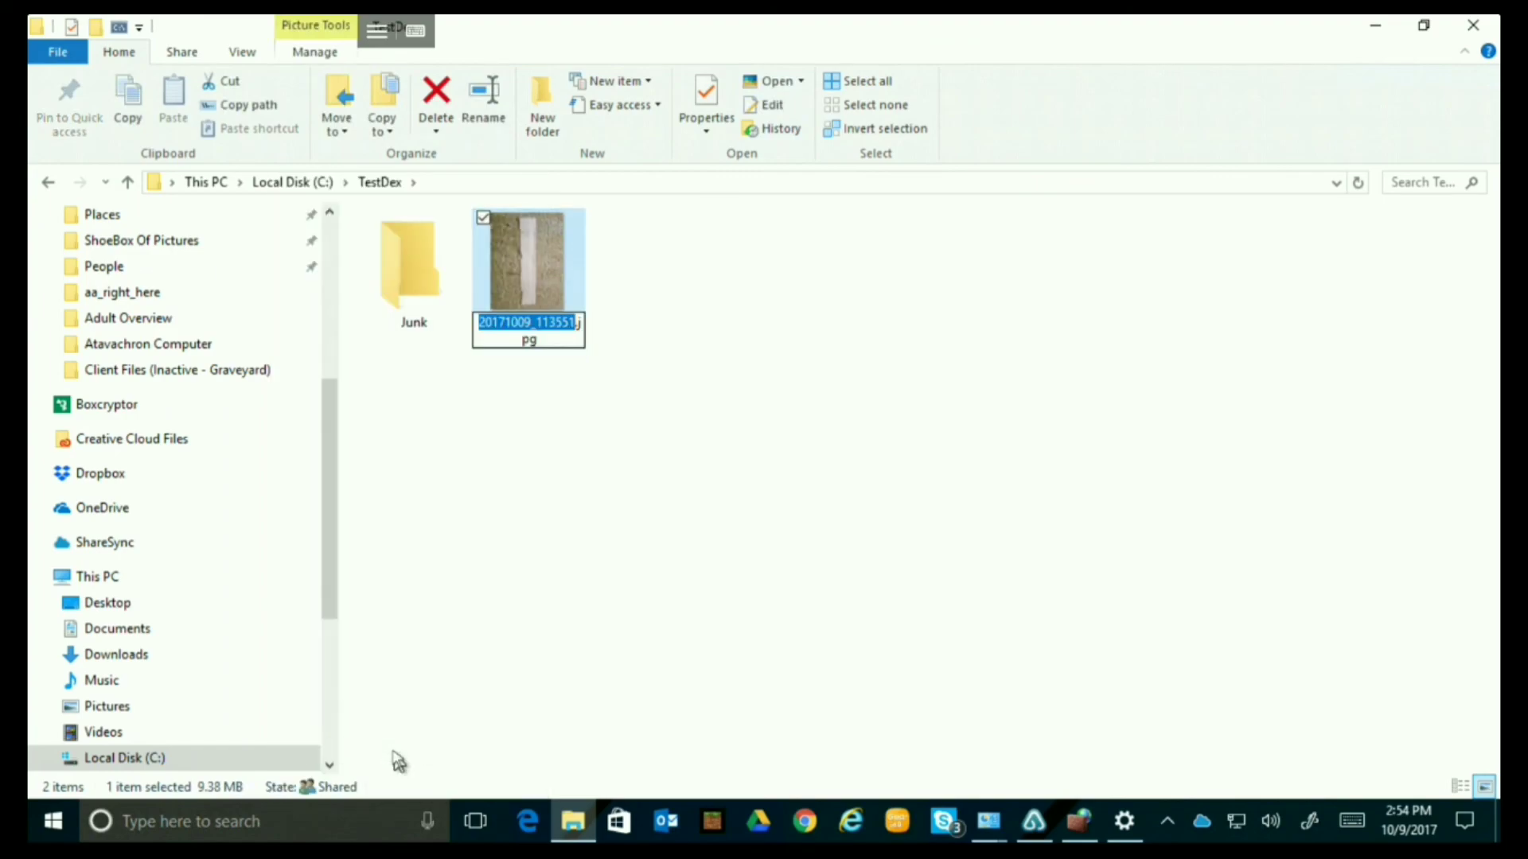
{"action": "type", "text": "success"}
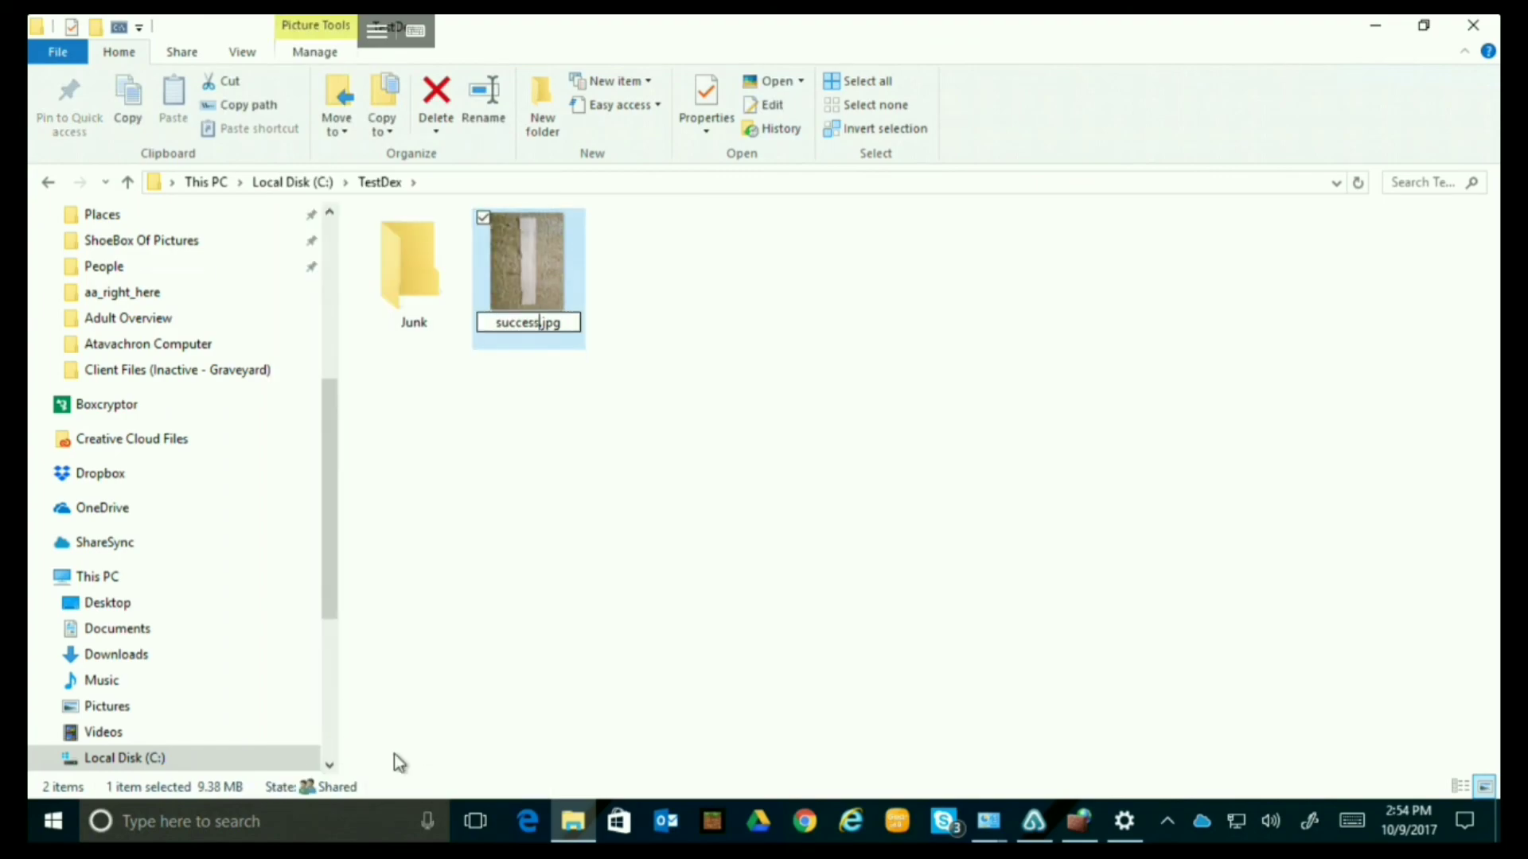
{"action": "key", "text": "Return"}
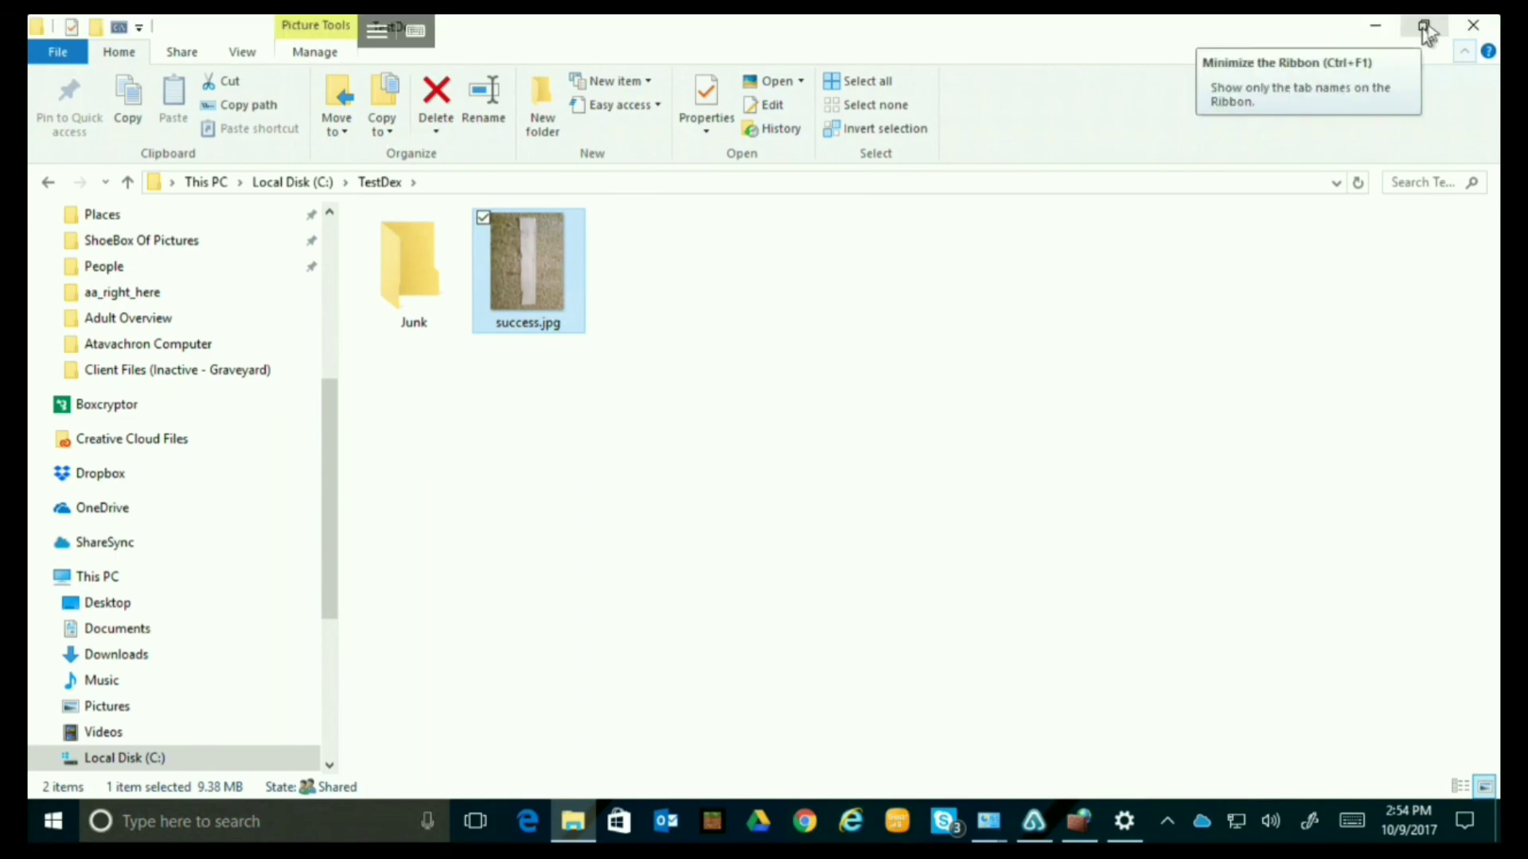
Close Remote Desktop, refresh TestDex to show success.jpg, and return to Dex's shares.
{"action": "left_click", "coordinate": [1429, 27]}
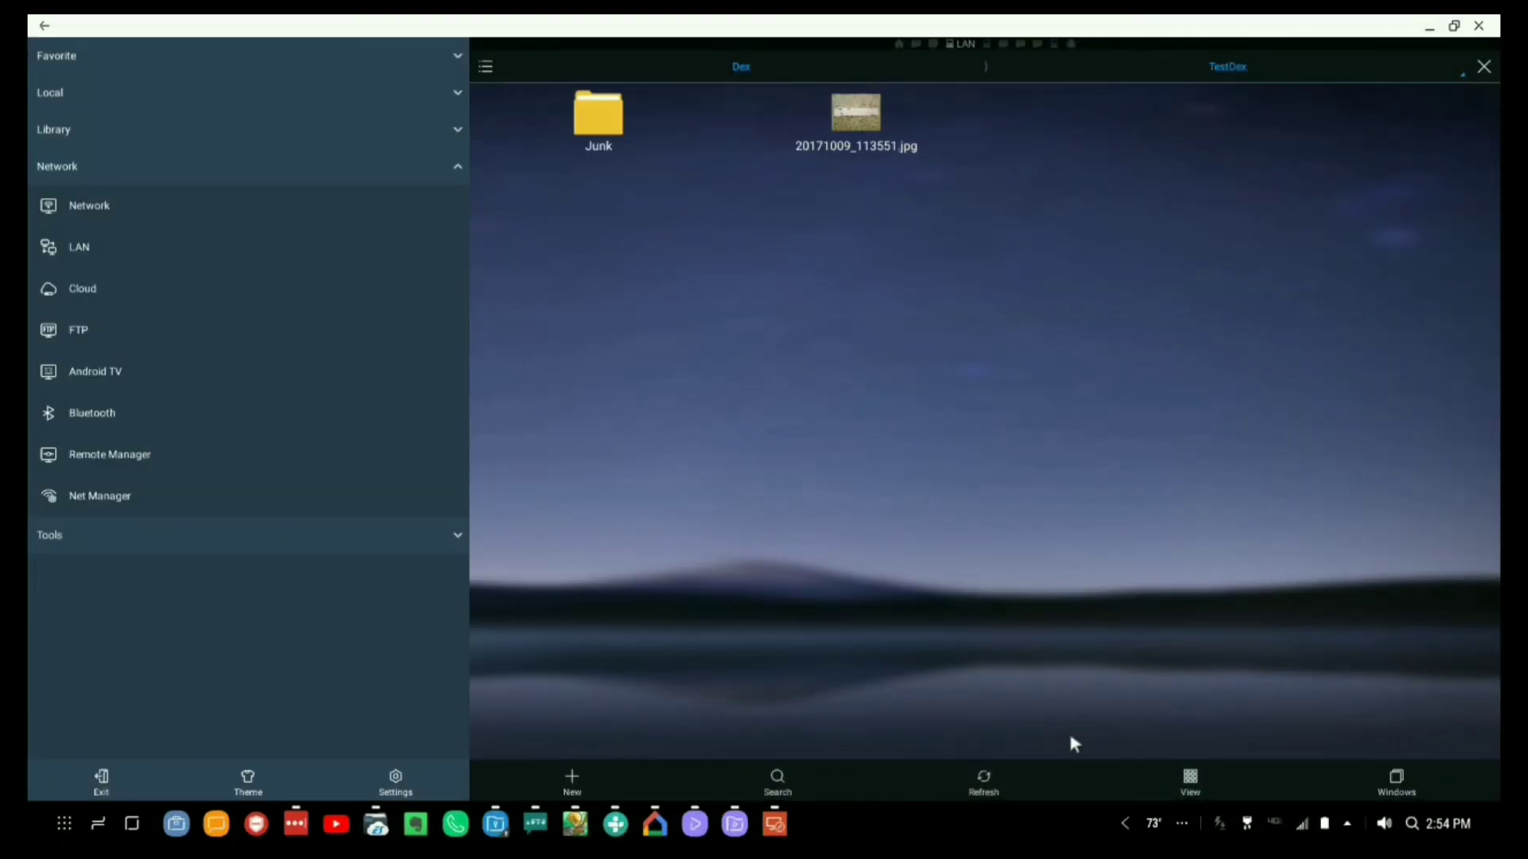
{"action": "left_click", "coordinate": [983, 778]}
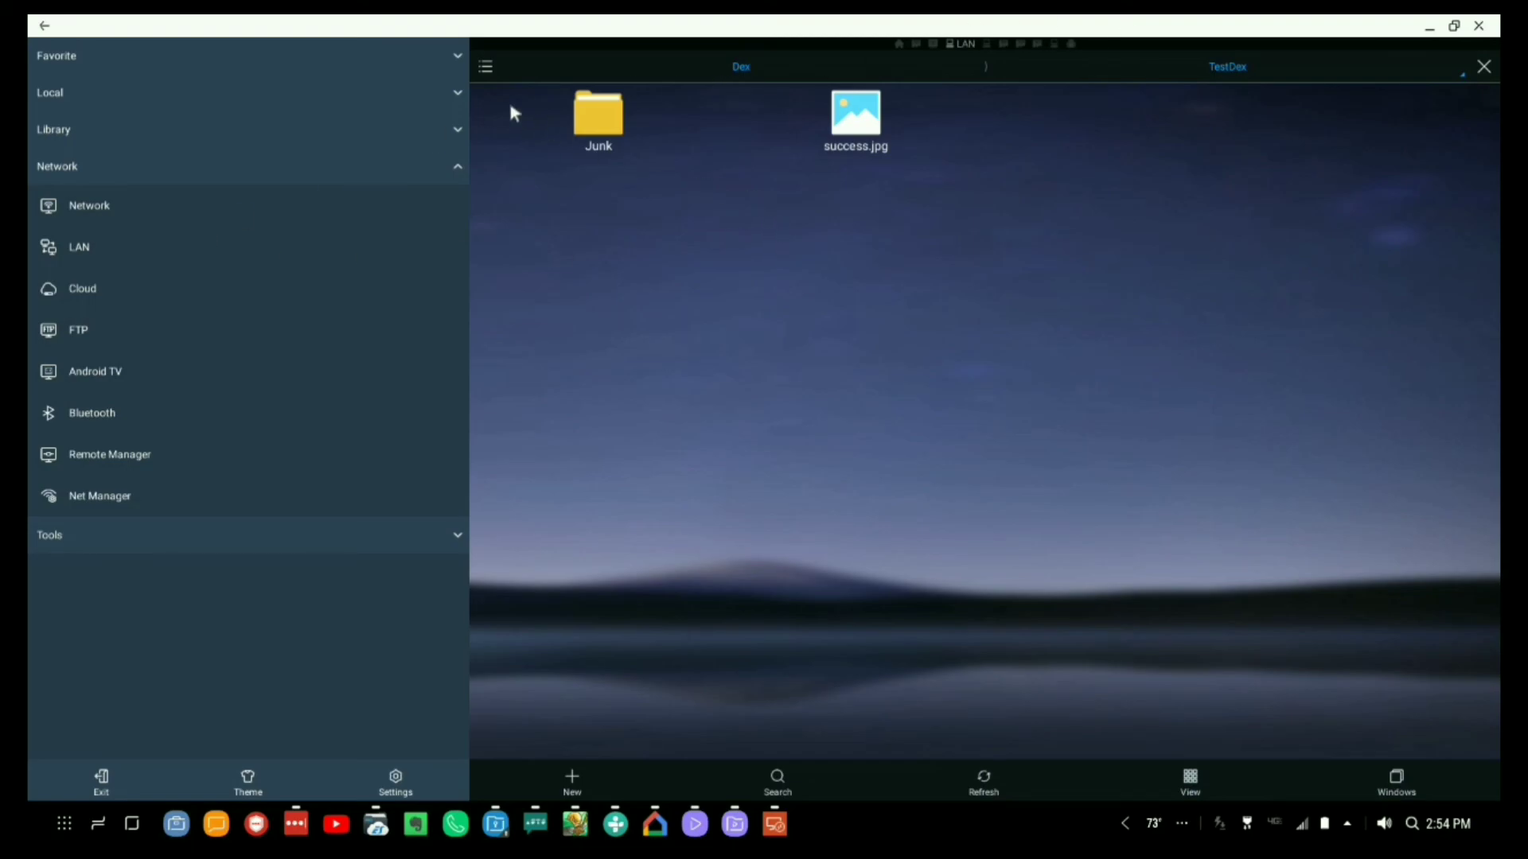
{"action": "left_click", "coordinate": [42, 26]}
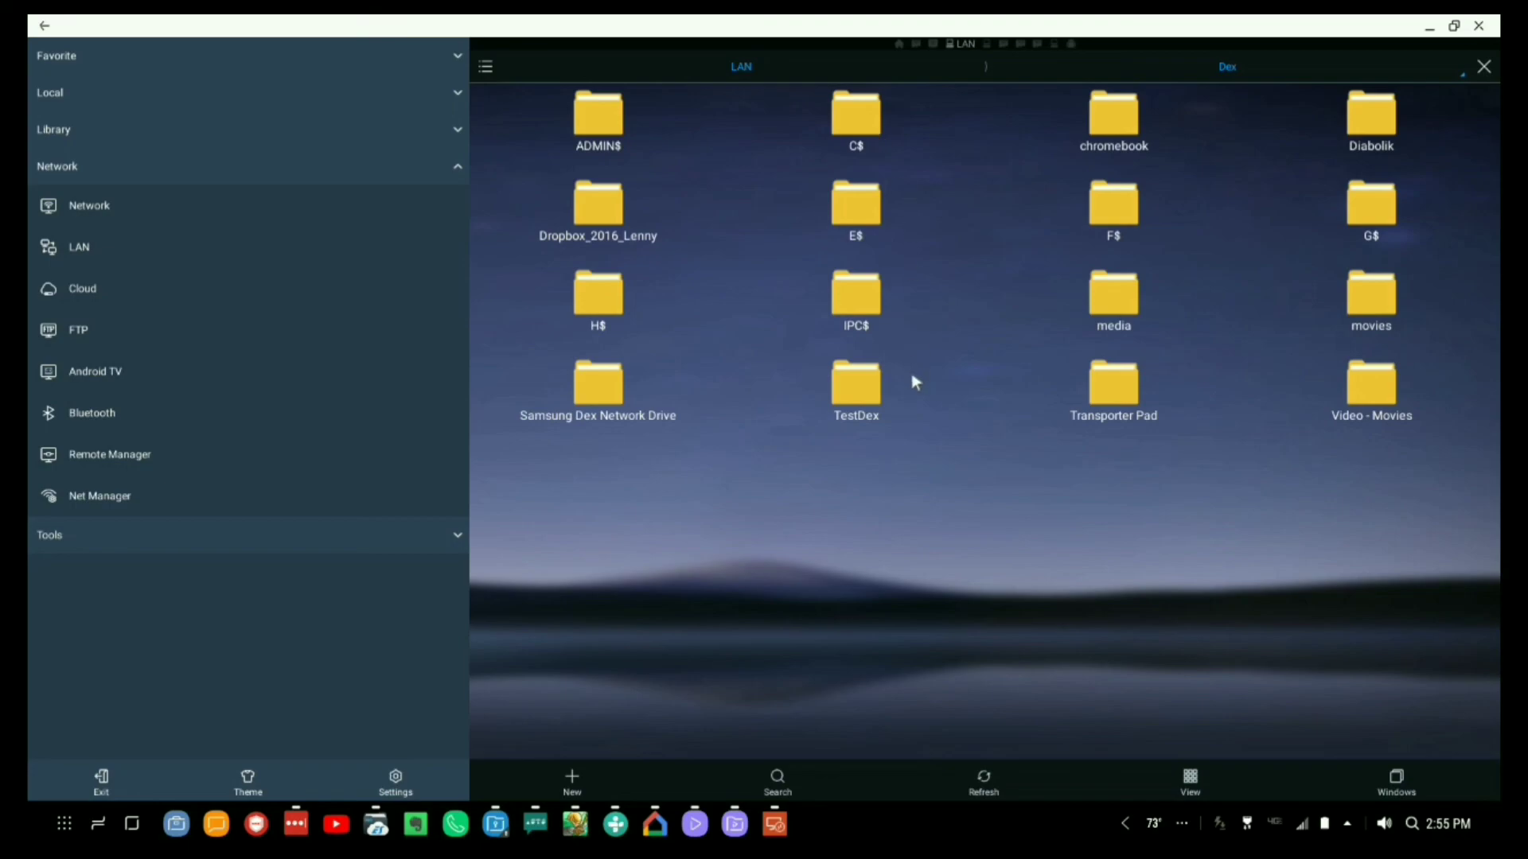
Add the TestDex share to favorites.
{"action": "left_click", "coordinate": [876, 407]}
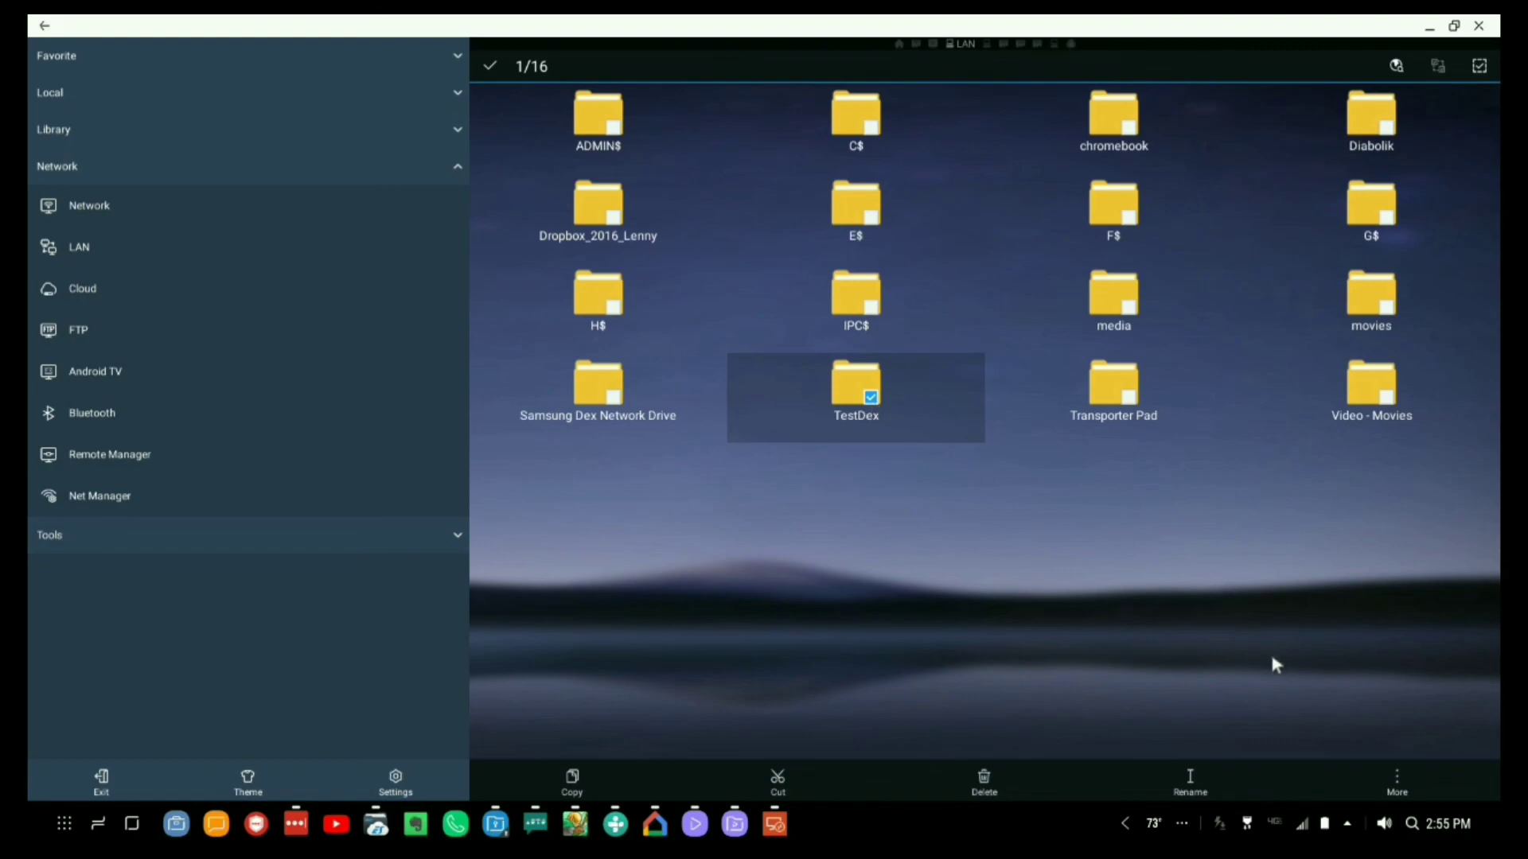
{"action": "left_click", "coordinate": [1398, 776]}
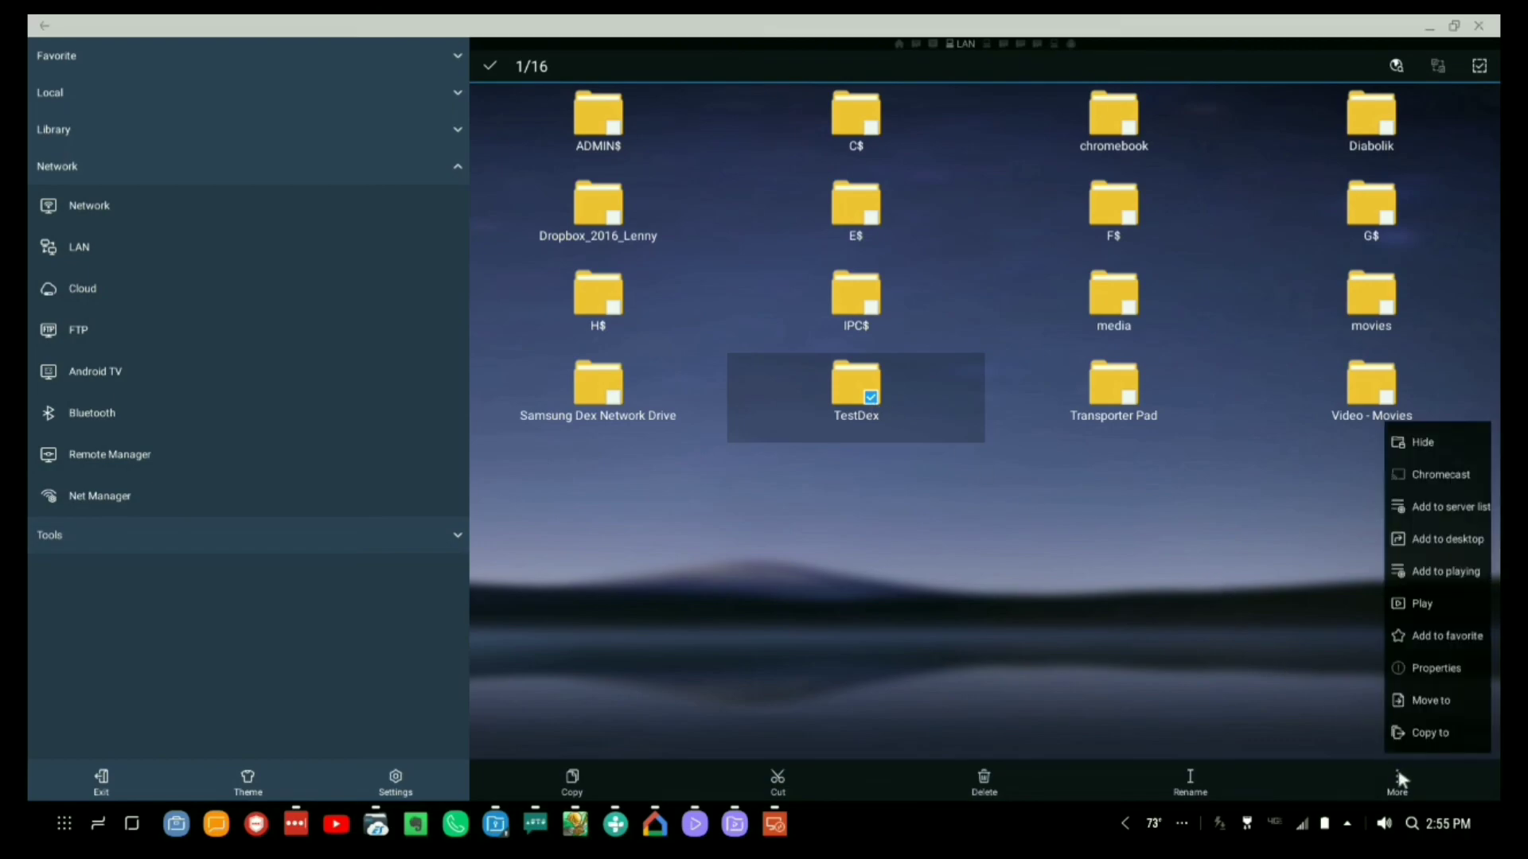
{"action": "left_click", "coordinate": [1420, 637]}
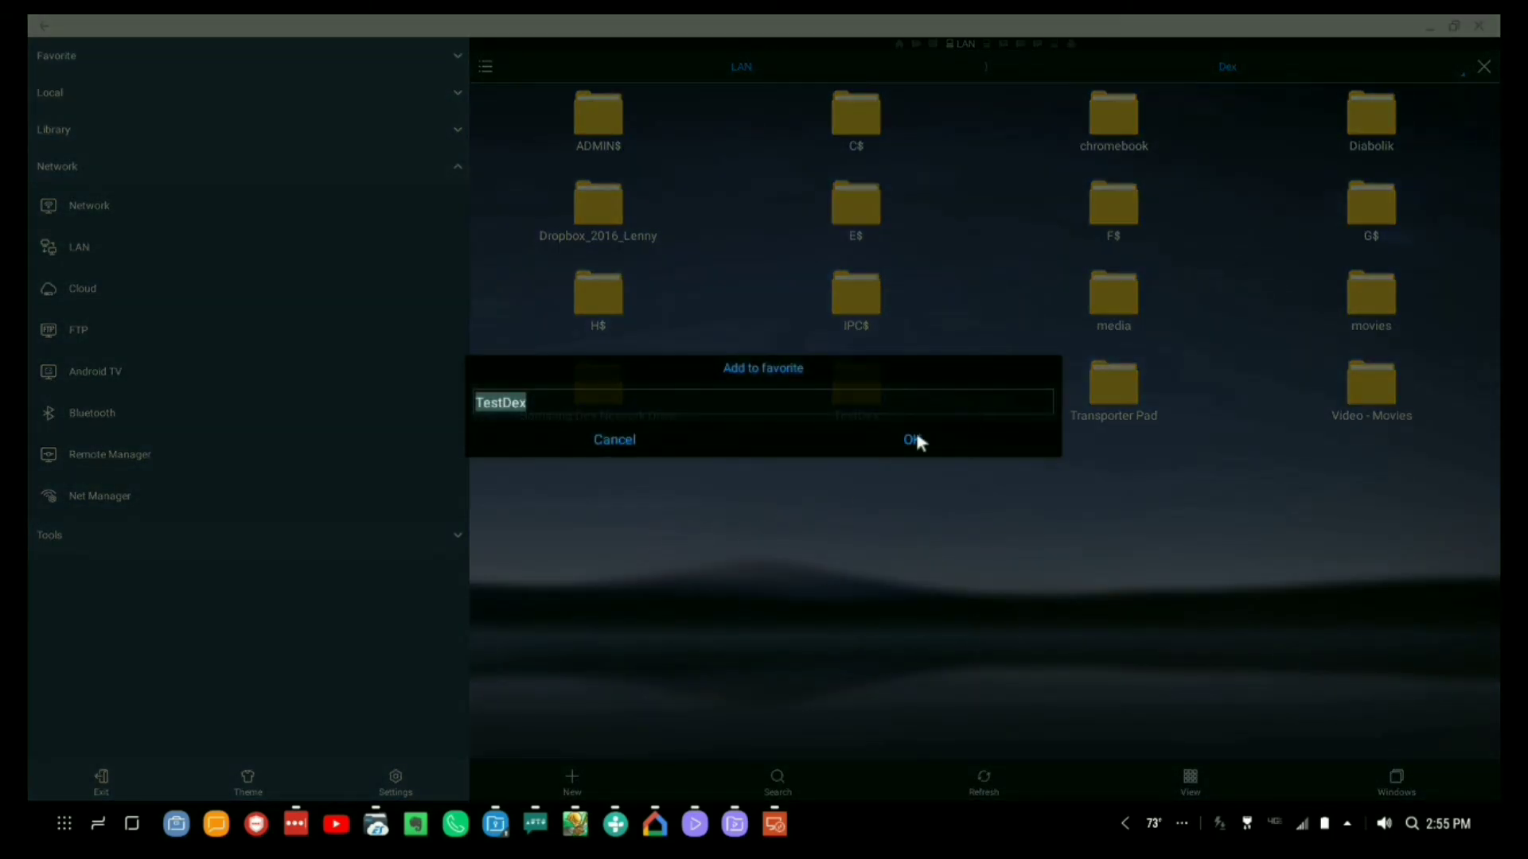
{"action": "left_click", "coordinate": [913, 441]}
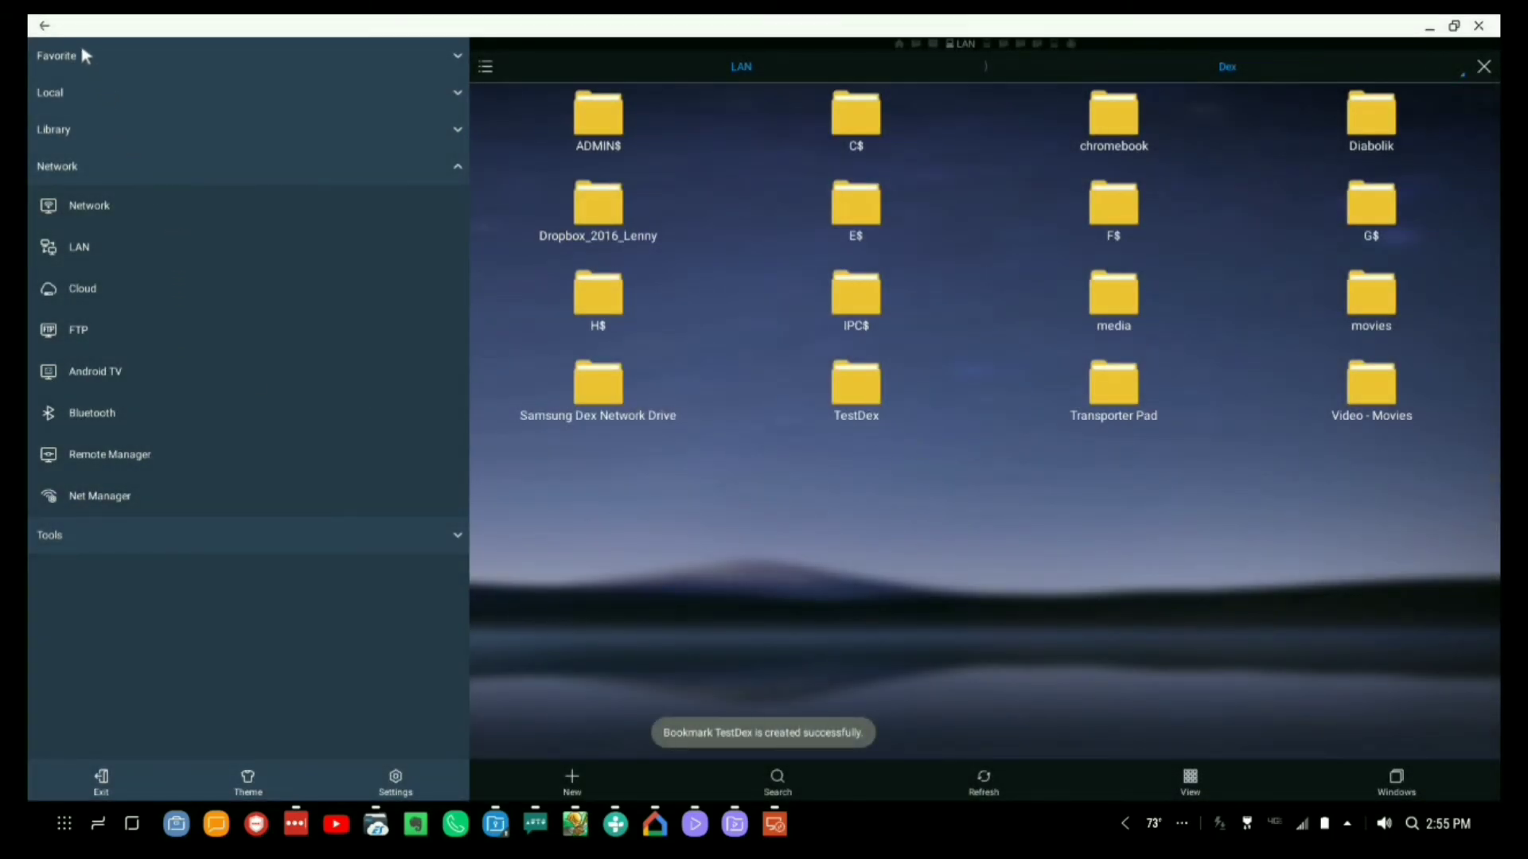
Open TestDex from the Favorite list in the sidebar.
{"action": "left_click", "coordinate": [85, 56]}
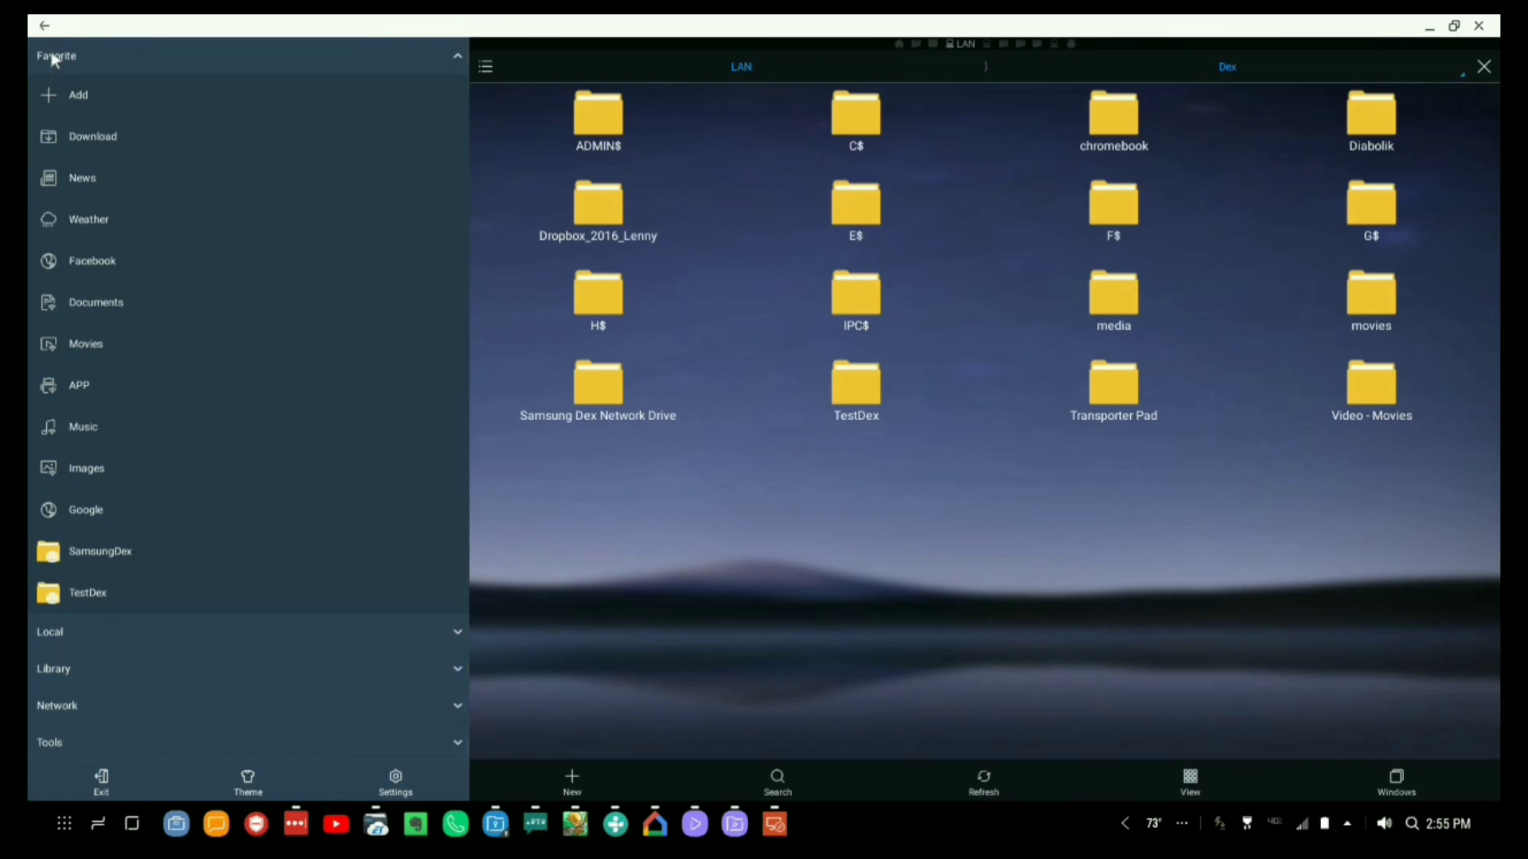
{"action": "left_click", "coordinate": [44, 26]}
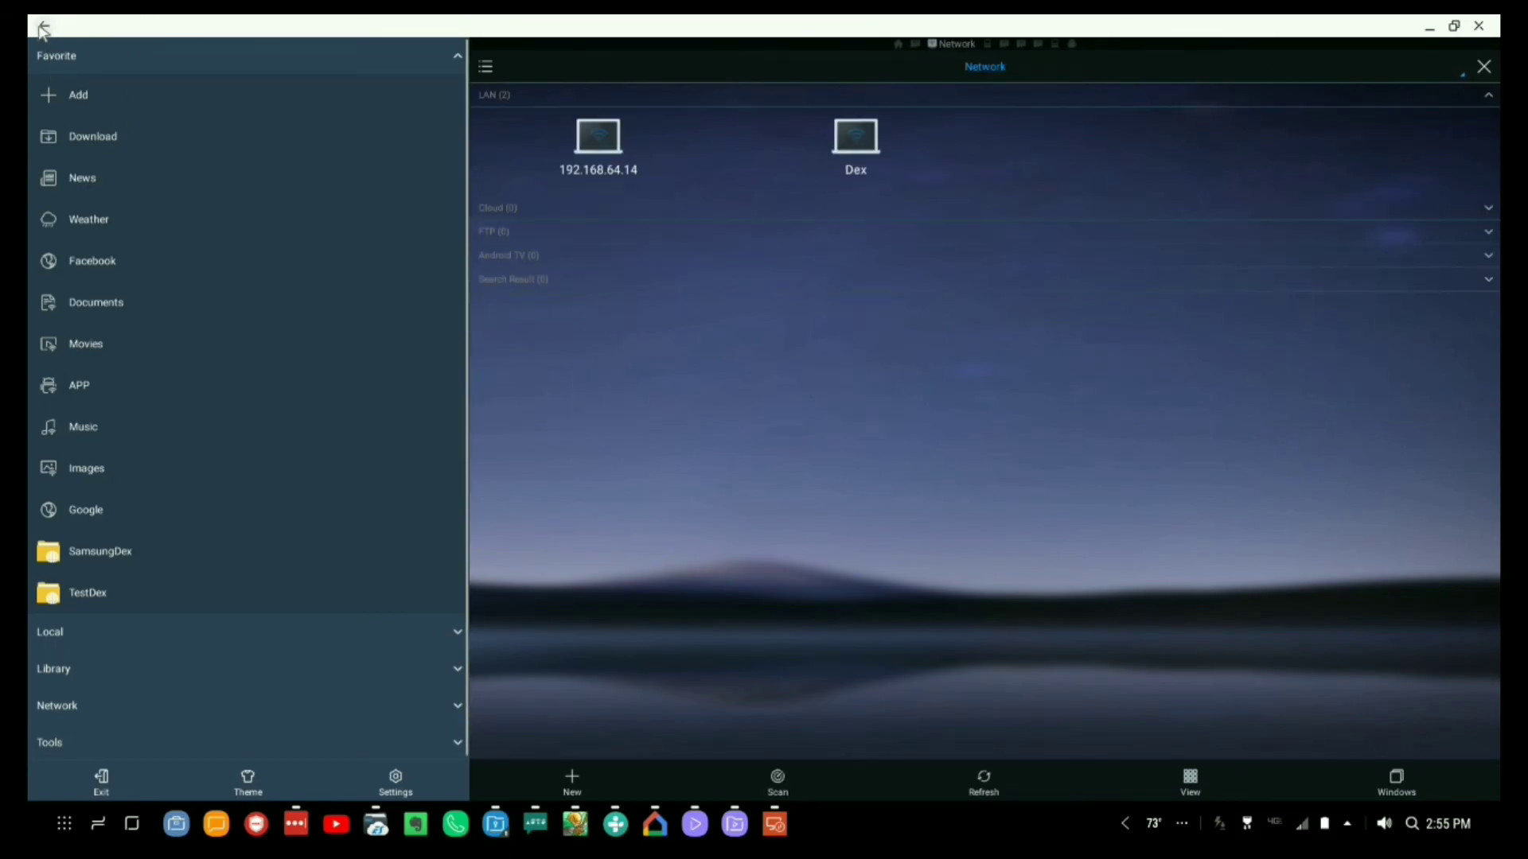
{"action": "left_click", "coordinate": [41, 29]}
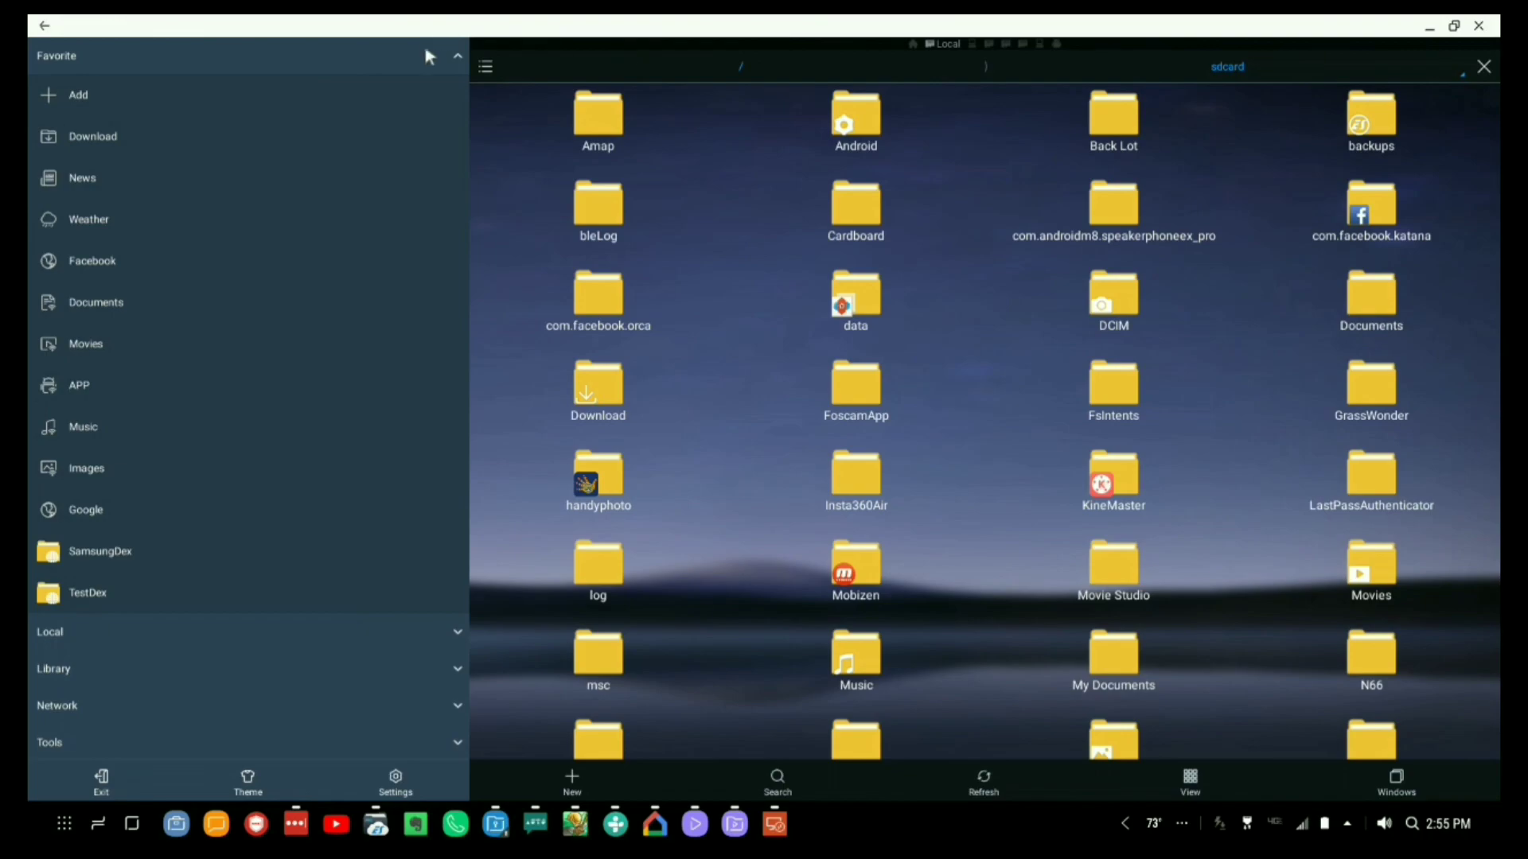
{"action": "left_click", "coordinate": [457, 57]}
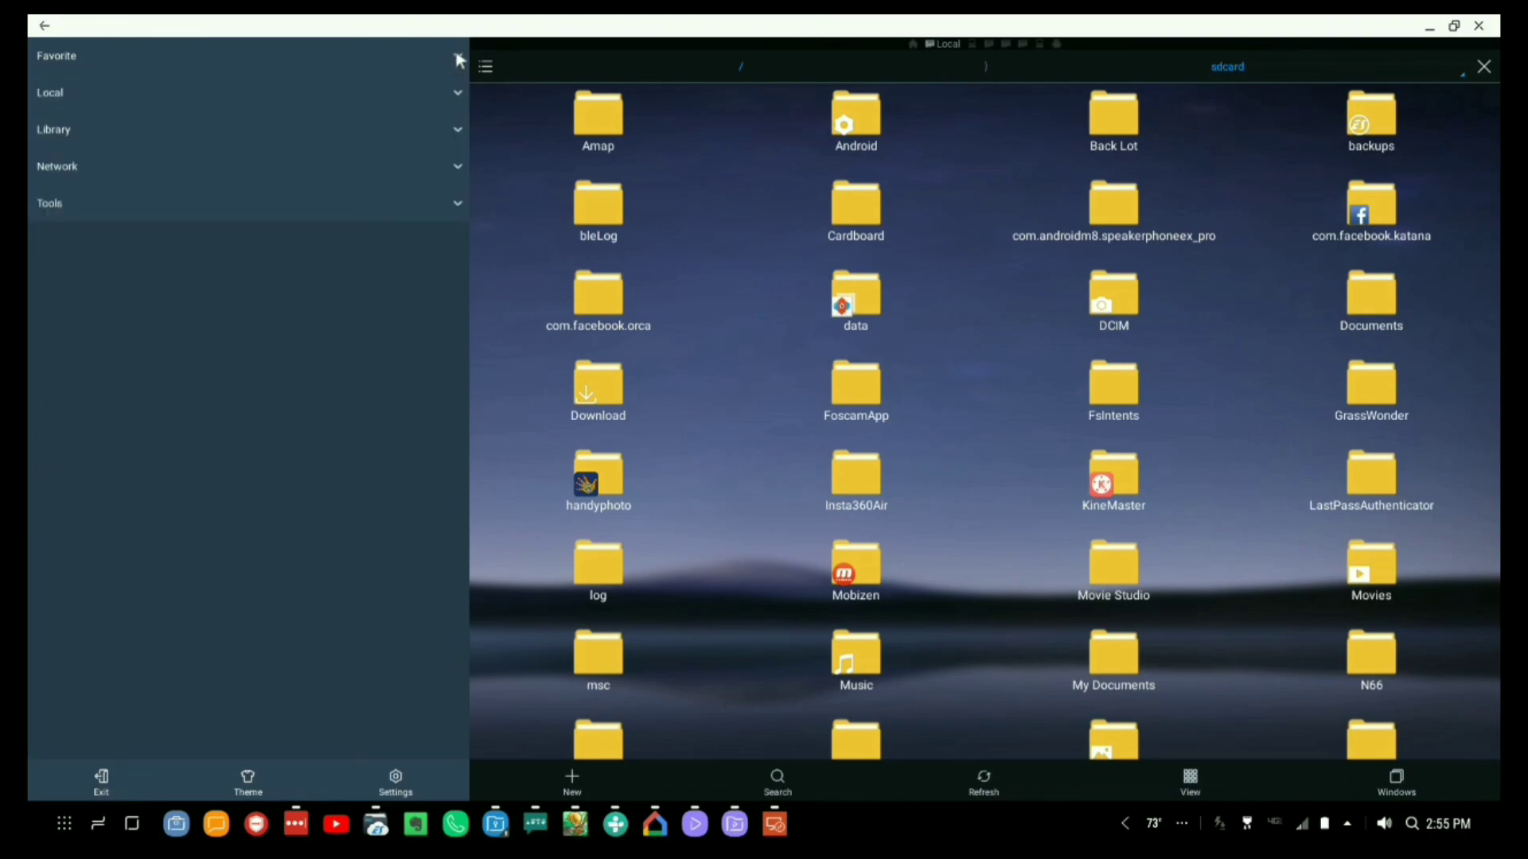
{"action": "left_click", "coordinate": [70, 58]}
{"action": "left_click", "coordinate": [80, 597]}
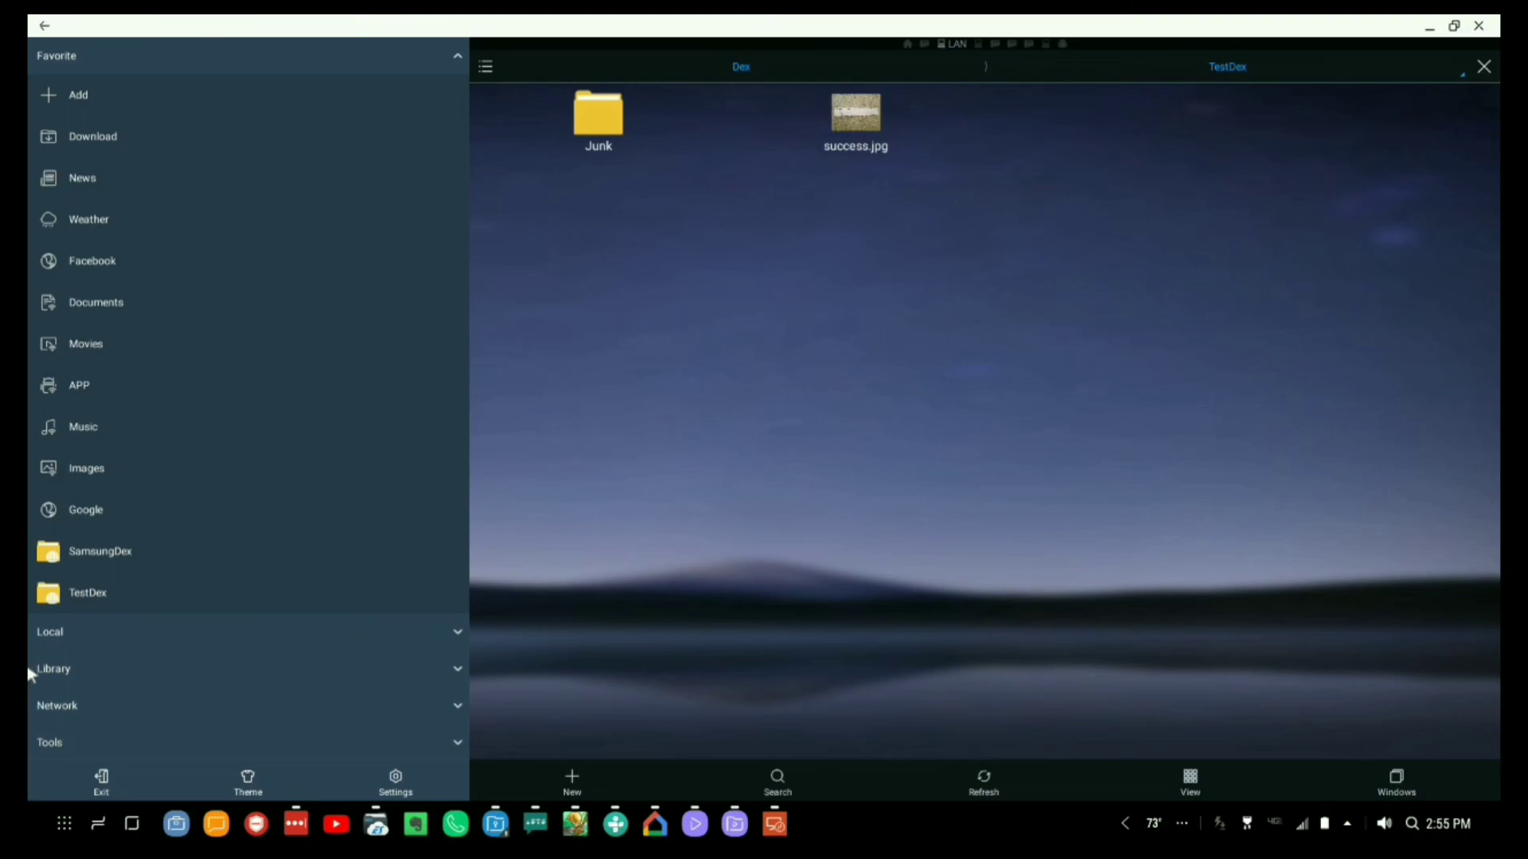
Show the Cloud locations and review the supported cloud services without adding one.
{"action": "left_click", "coordinate": [54, 705]}
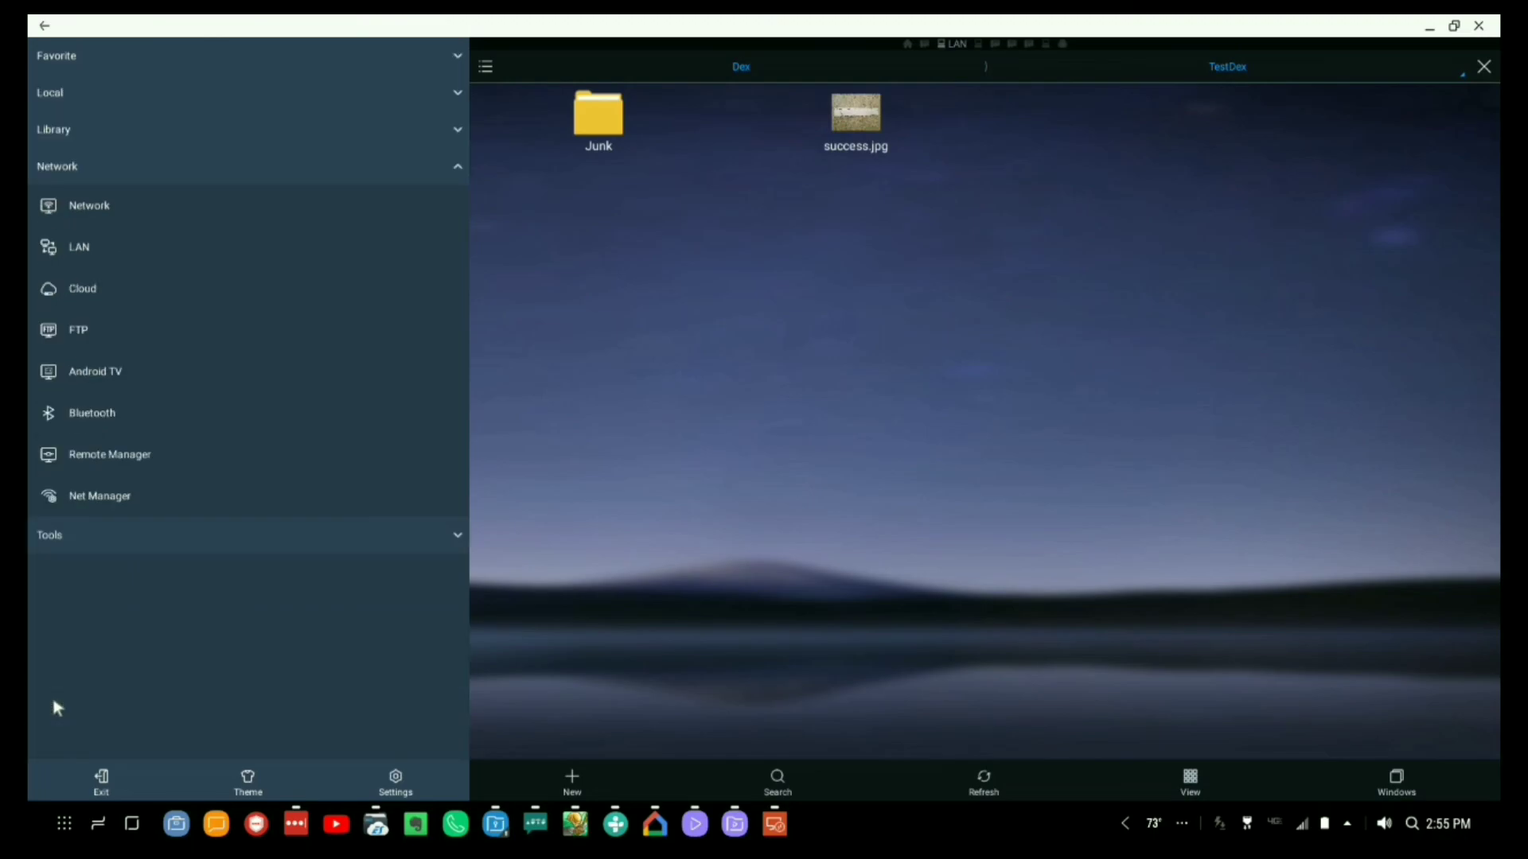
{"action": "left_click", "coordinate": [68, 295]}
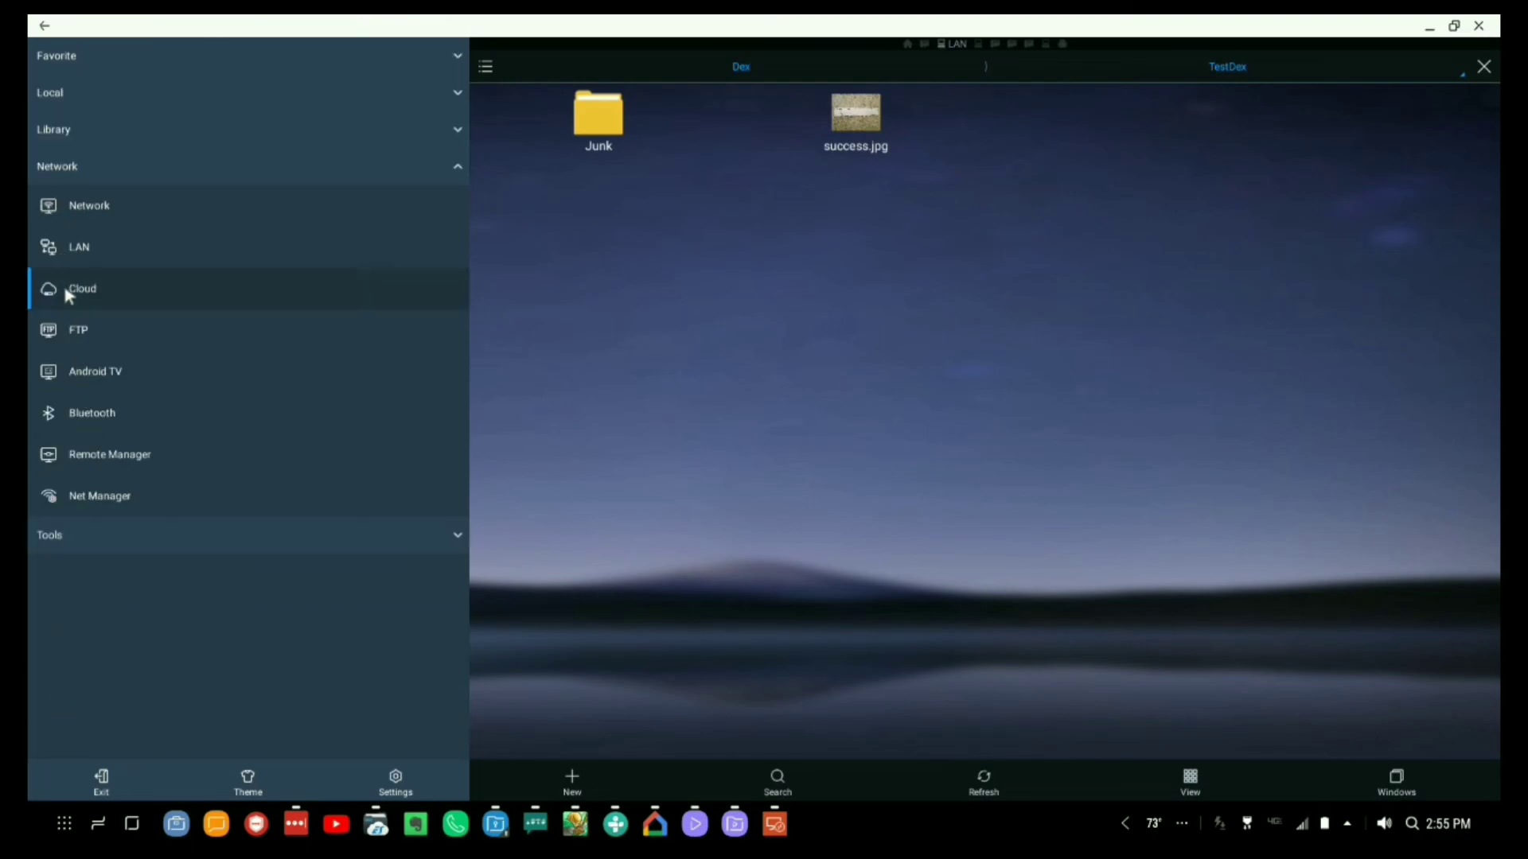
{"action": "left_click", "coordinate": [567, 774]}
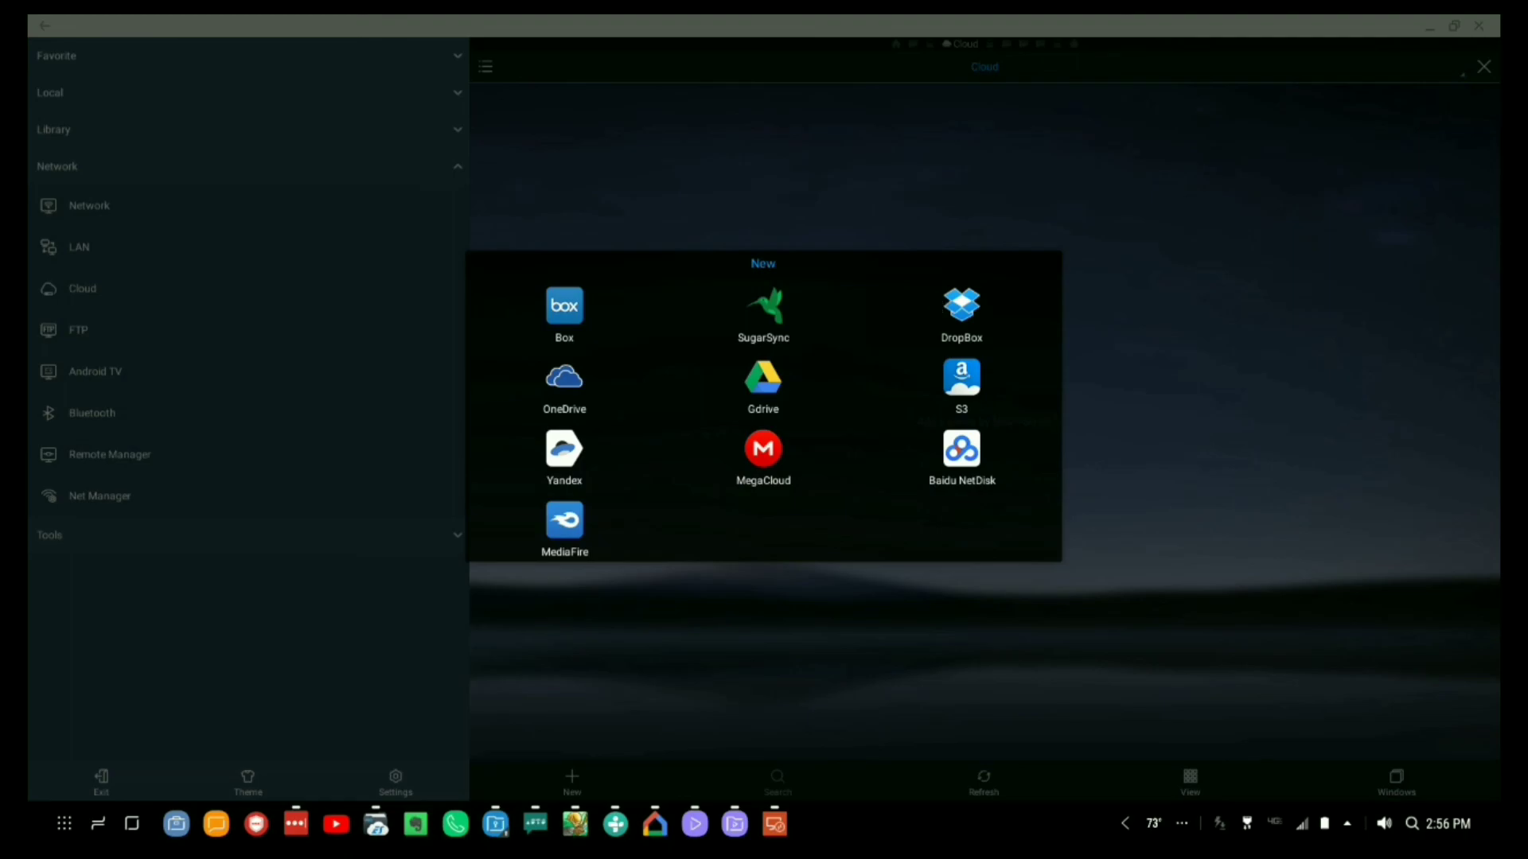
{"action": "left_click", "coordinate": [288, 674]}
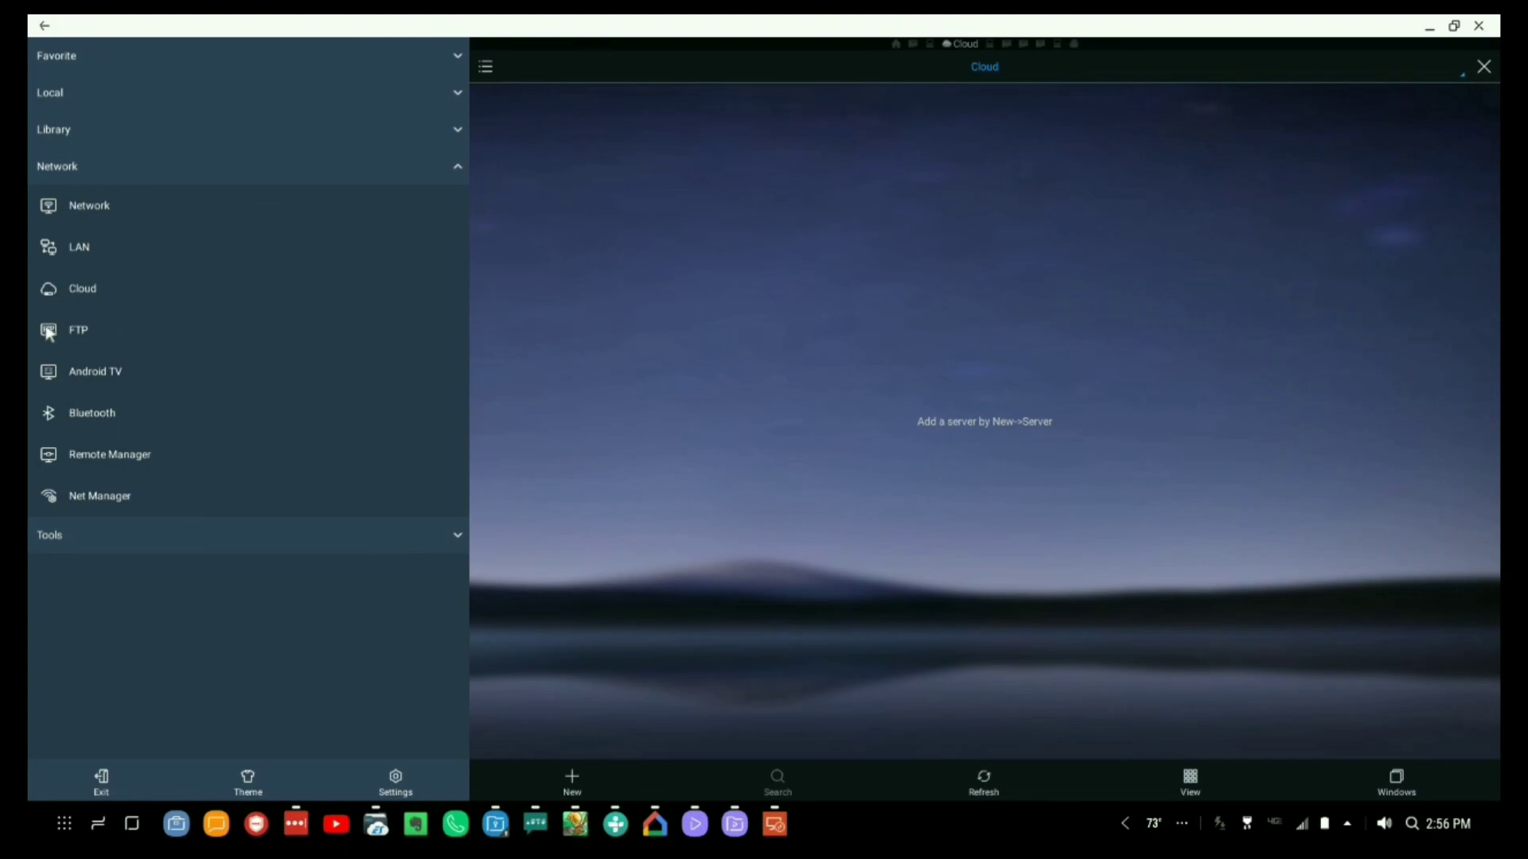